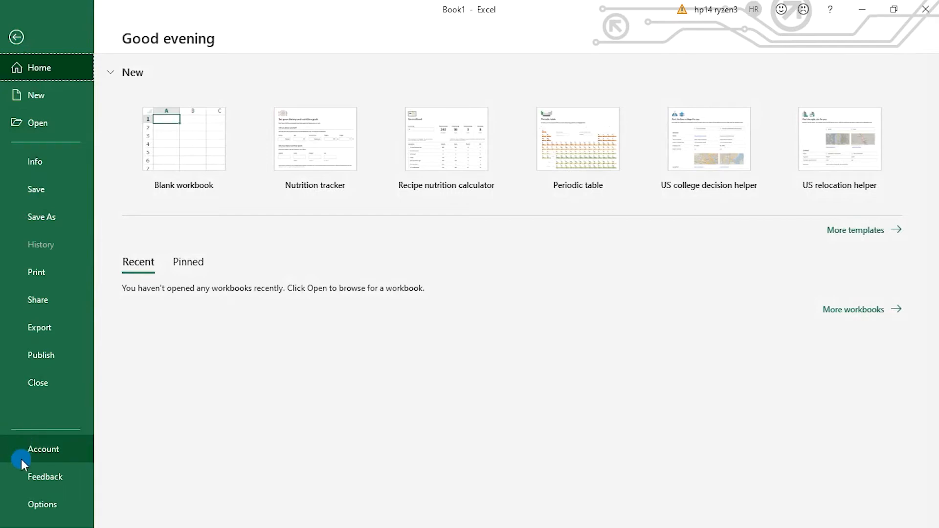
- Open the COM Add-ins manager from the Excel add-in options
{"action": "left_click", "coordinate": [68, 504]}
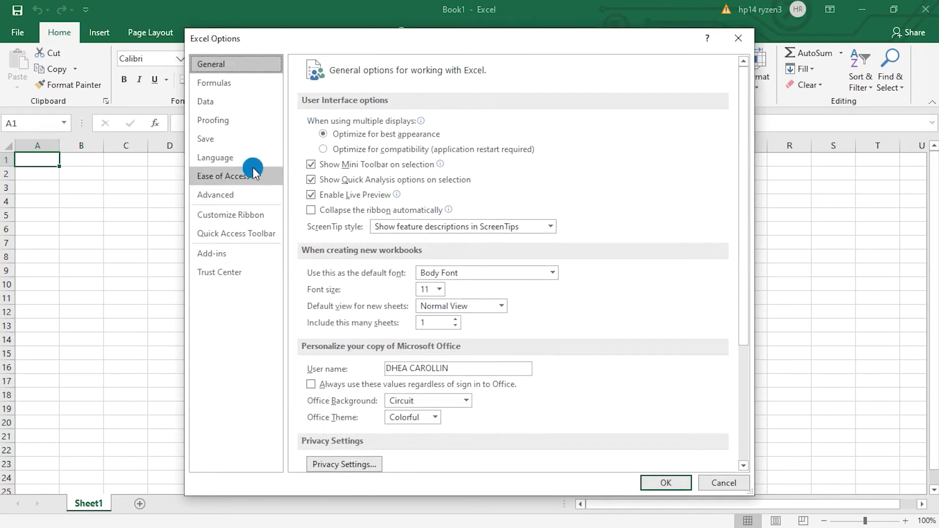
{"action": "left_click", "coordinate": [248, 259]}
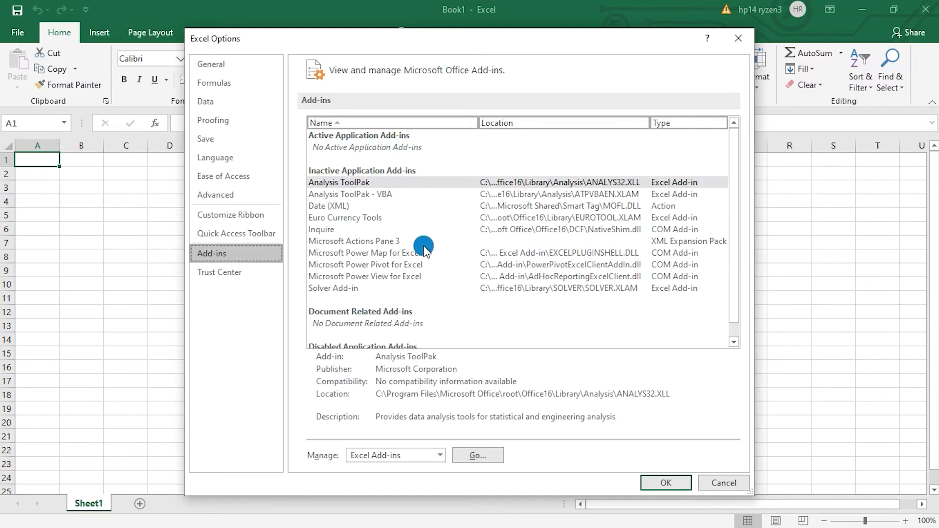
{"action": "left_click", "coordinate": [410, 265]}
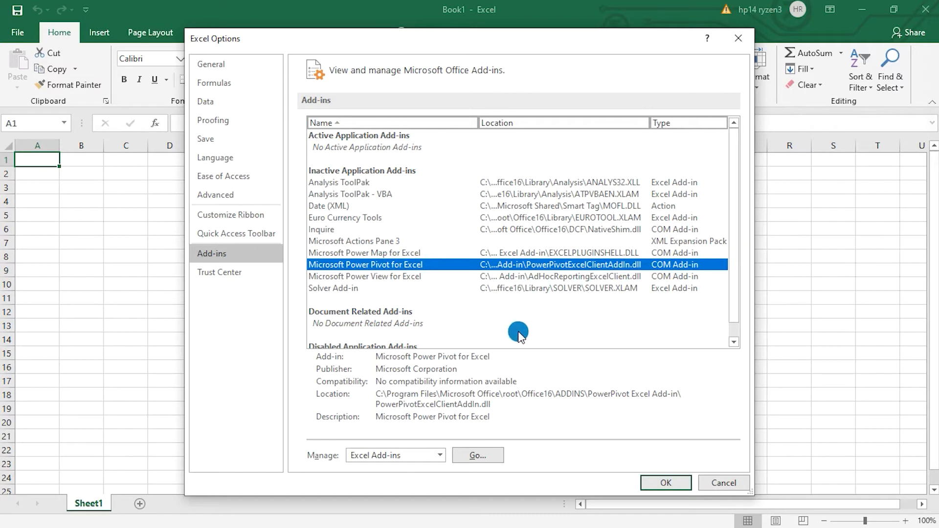
{"action": "left_click", "coordinate": [436, 456]}
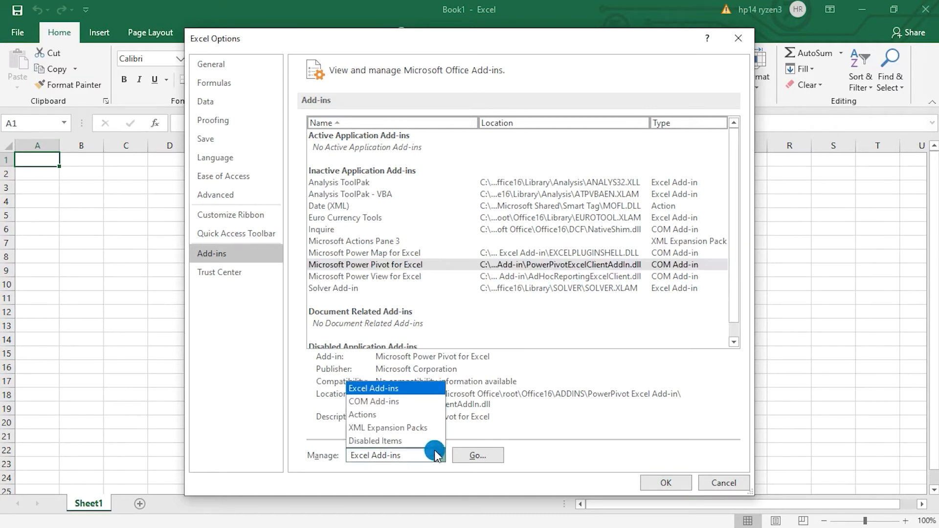
{"action": "left_click", "coordinate": [421, 409]}
{"action": "left_click", "coordinate": [477, 456]}
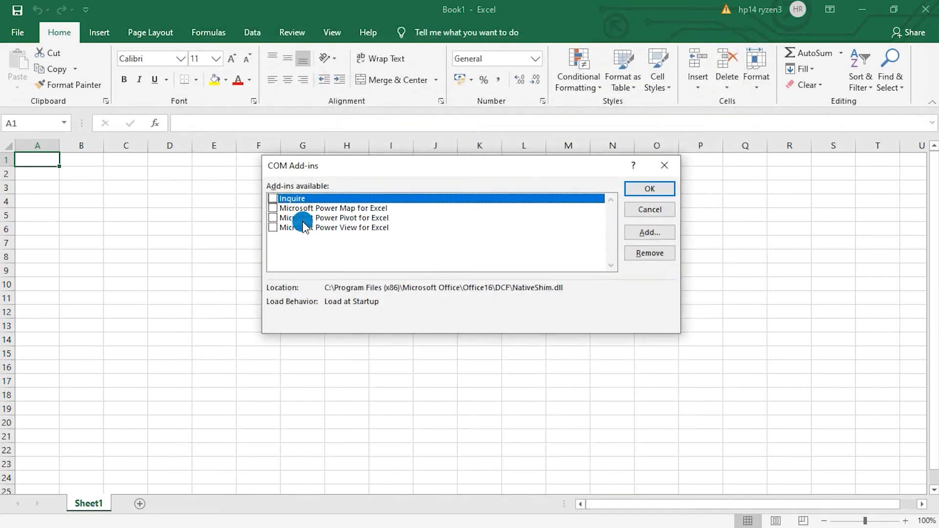
- Enable the Microsoft Power Pivot for Excel add-in and display its commands
{"action": "left_click", "coordinate": [364, 219]}
{"action": "left_click", "coordinate": [272, 218]}
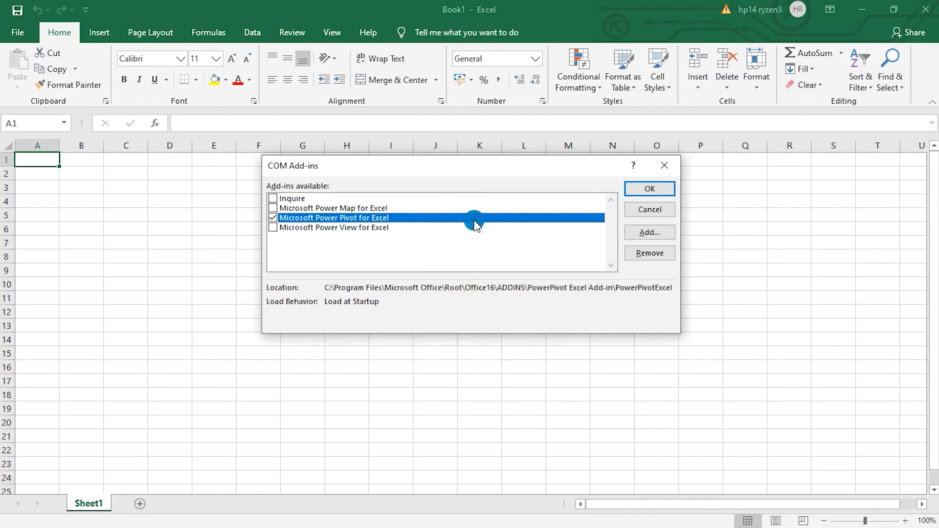
{"action": "left_click", "coordinate": [648, 188]}
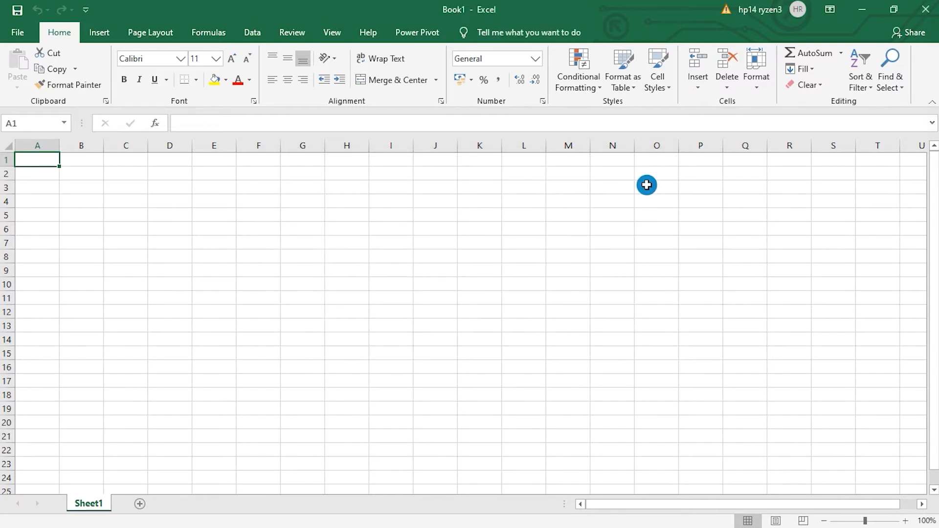
{"action": "left_click", "coordinate": [434, 37]}
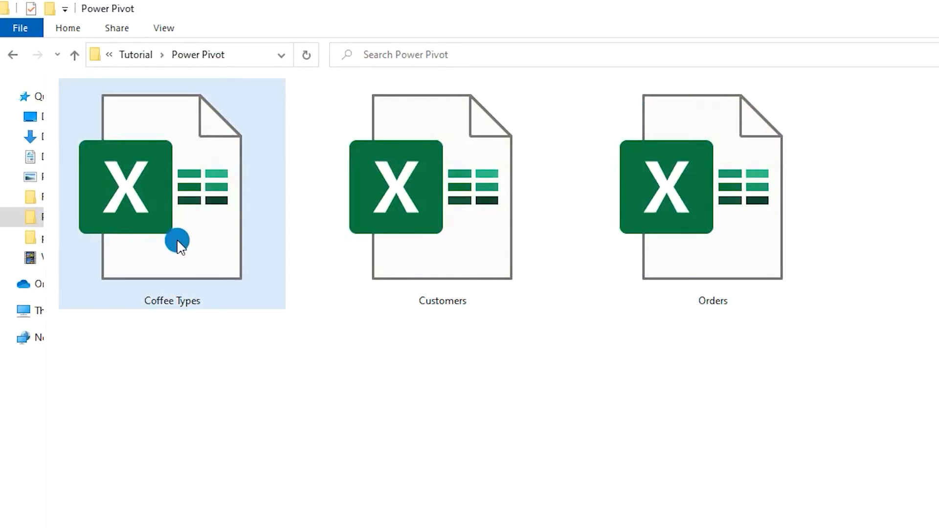
- Open the Customers, Orders and Coffee Types source workbooks to examine their data
{"action": "double_click", "coordinate": [599, 238]}
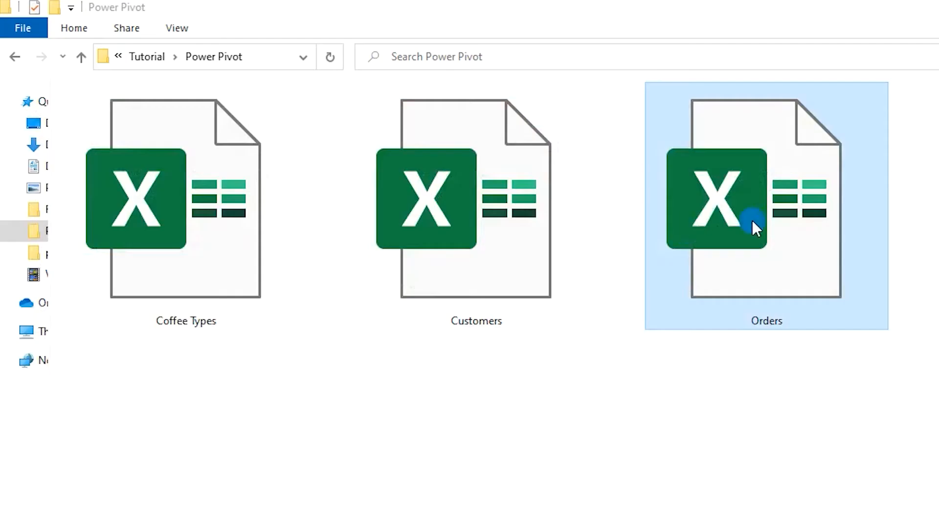
{"action": "double_click", "coordinate": [716, 219]}
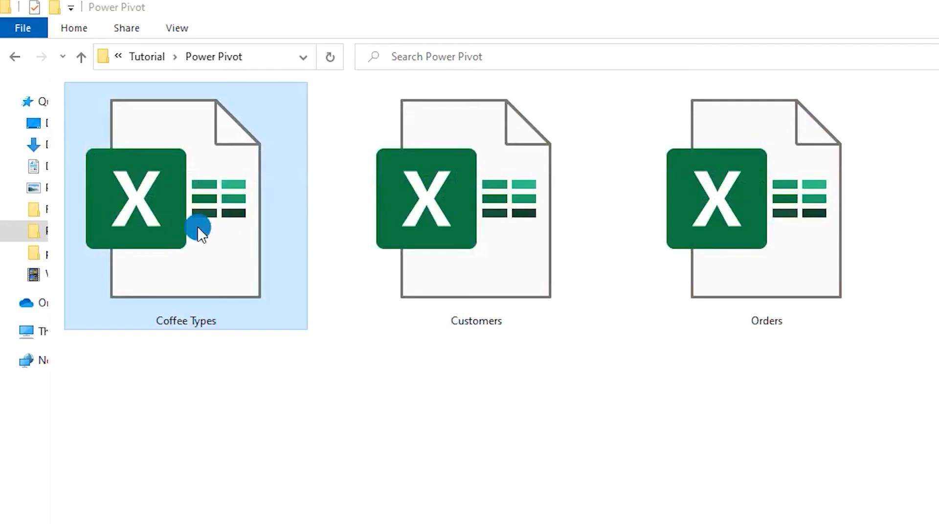
{"action": "double_click", "coordinate": [198, 227]}
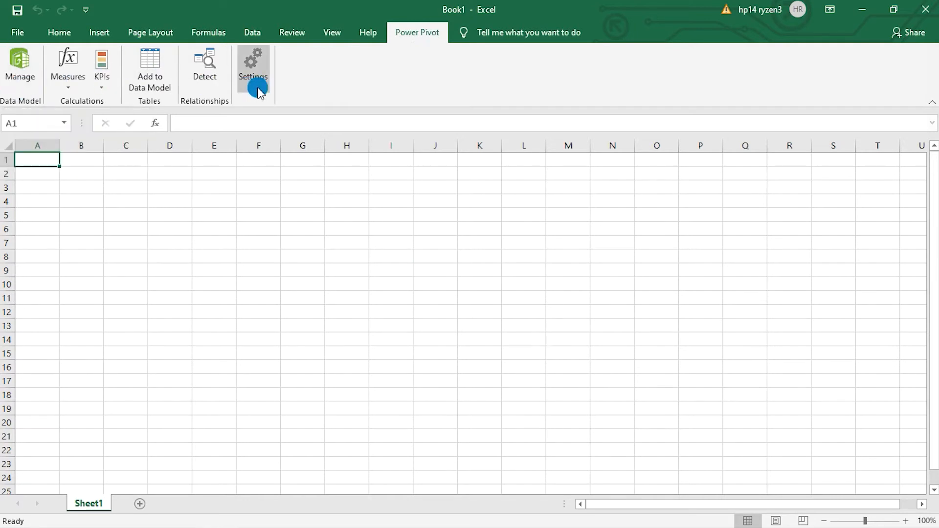
- Open the Power Pivot window and start a table import from other sources using the Excel File source type
{"action": "left_click", "coordinate": [14, 84]}
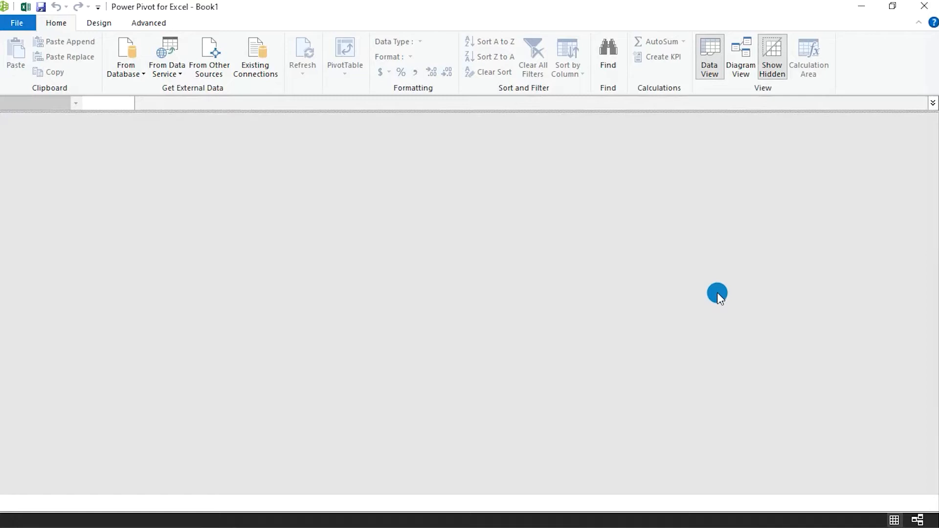
{"action": "left_click", "coordinate": [138, 77]}
{"action": "left_click", "coordinate": [139, 72]}
{"action": "left_click", "coordinate": [156, 77]}
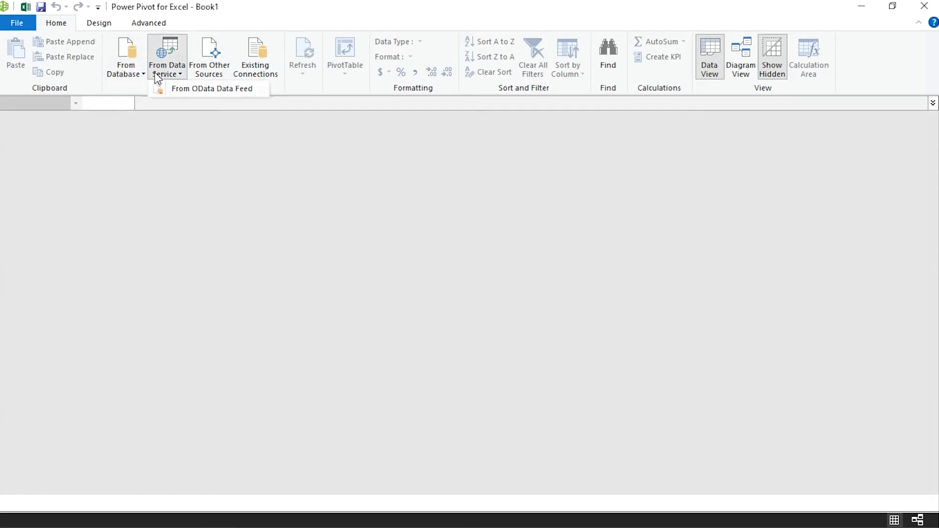
{"action": "left_click", "coordinate": [157, 78]}
{"action": "left_click", "coordinate": [201, 74]}
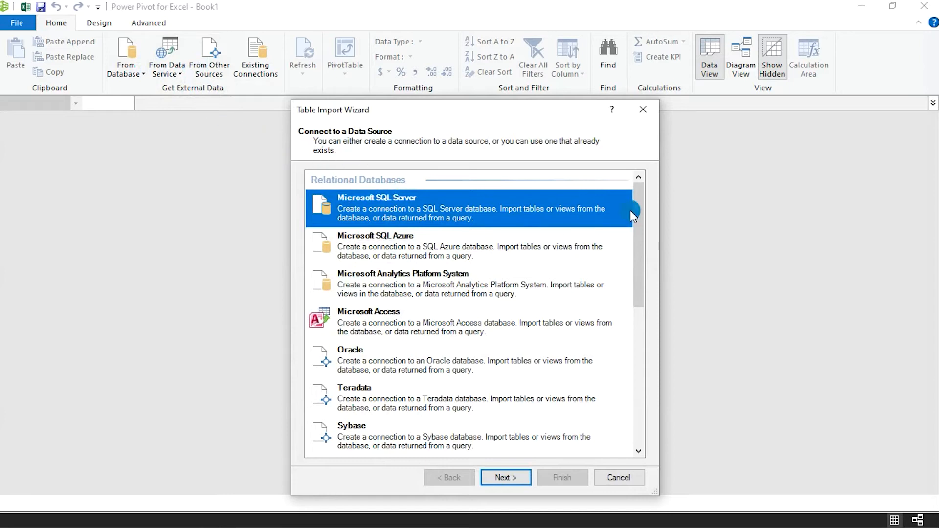
{"action": "scroll", "coordinate": [615, 216], "scroll_direction": "down", "scroll_amount": 8}
{"action": "left_click", "coordinate": [488, 404]}
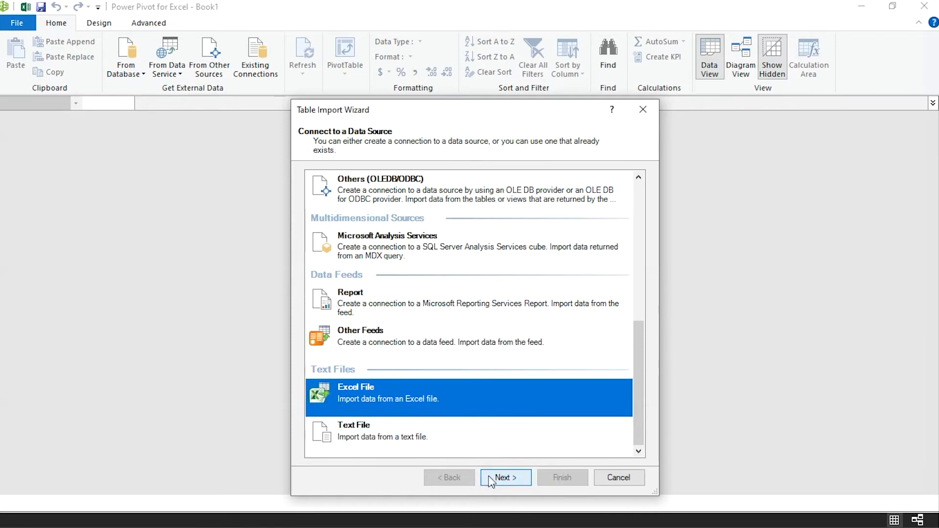
{"action": "left_click", "coordinate": [499, 478]}
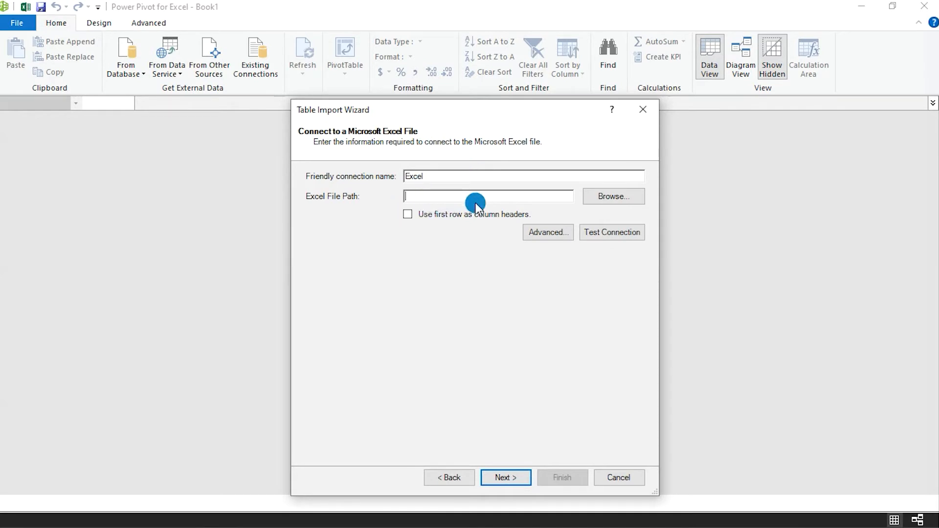
- Connect the import to the Customers workbook and use its first row as column headers
{"action": "left_click", "coordinate": [612, 197]}
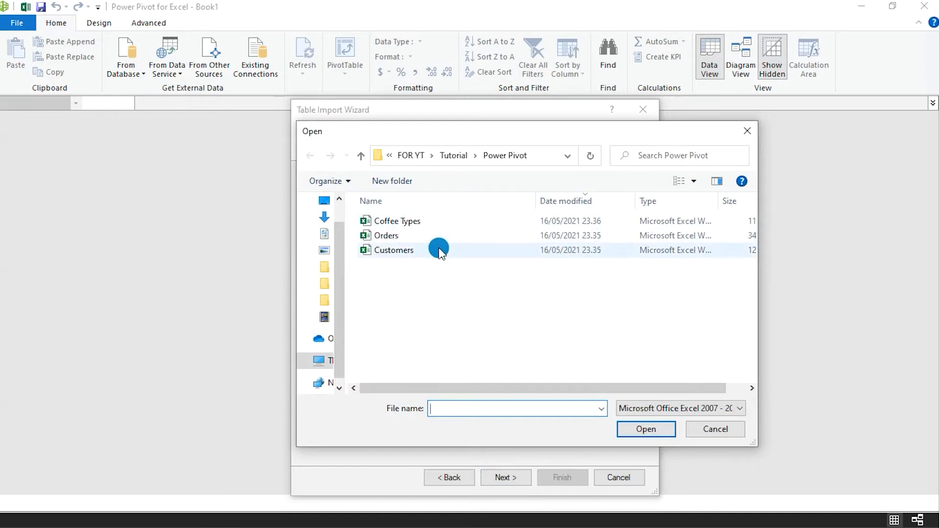
{"action": "double_click", "coordinate": [440, 251]}
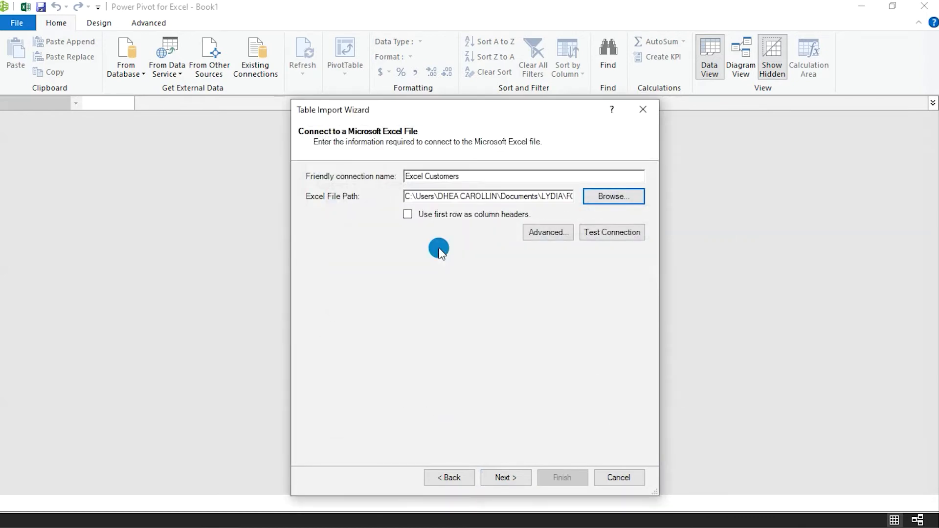
{"action": "left_click", "coordinate": [407, 216]}
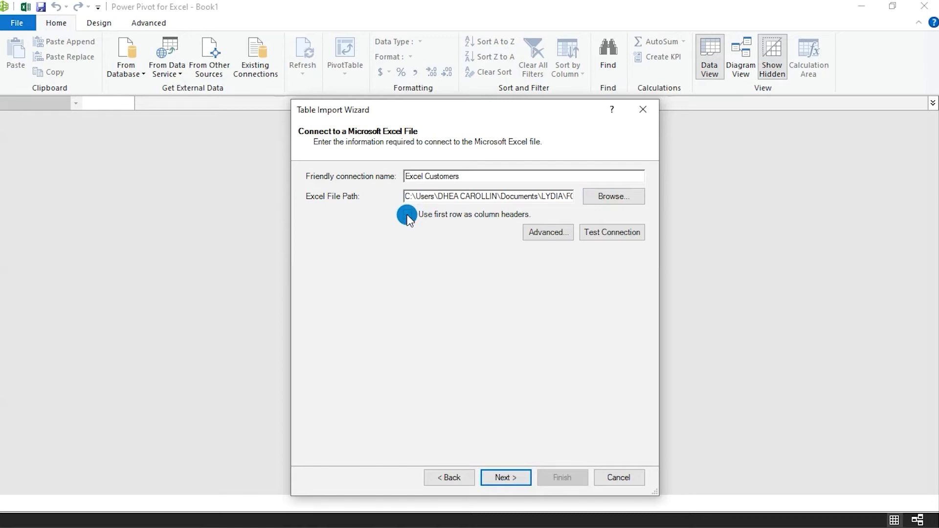
{"action": "left_click", "coordinate": [504, 477]}
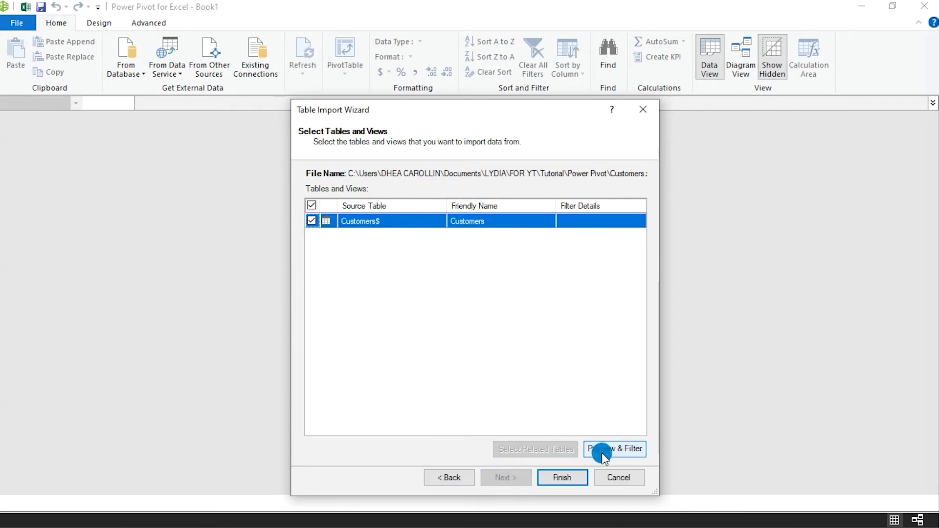
- Preview the Customers table with all its columns and import it into the data model
{"action": "left_click", "coordinate": [615, 450]}
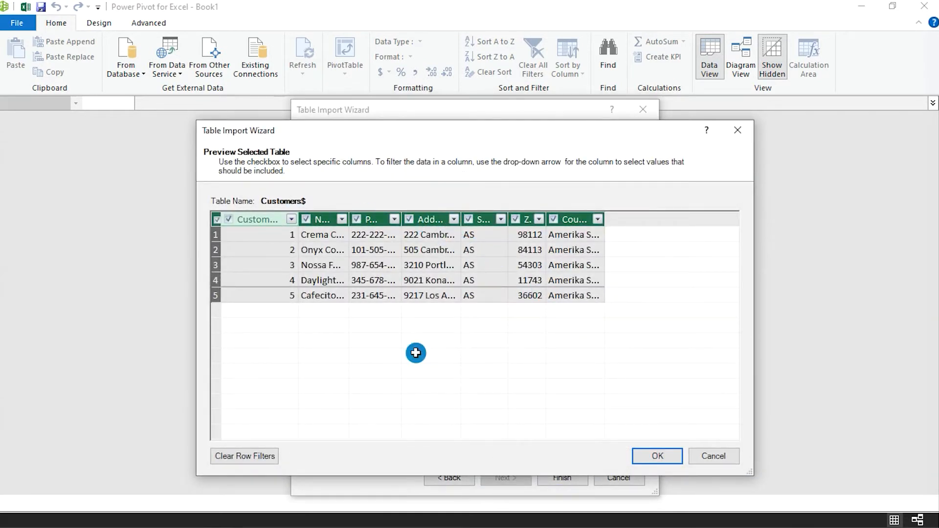
{"action": "left_click", "coordinate": [652, 458]}
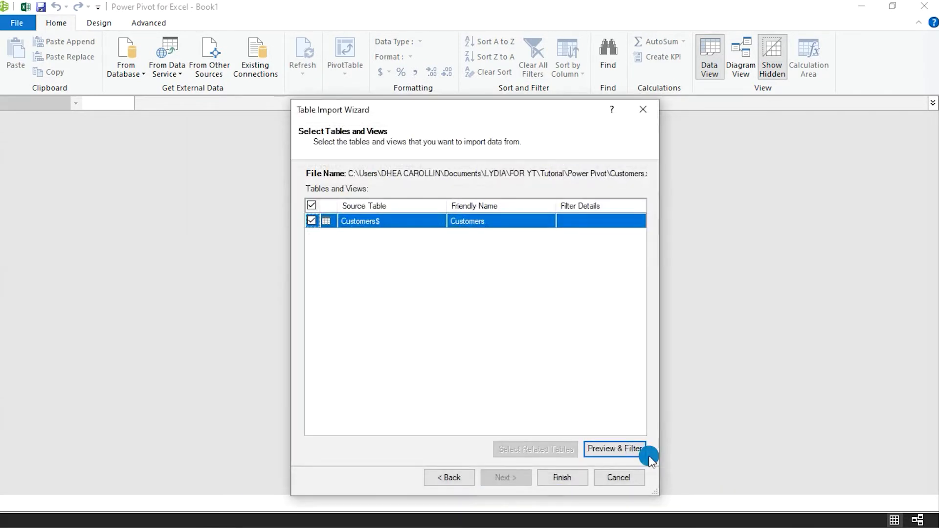
{"action": "left_click", "coordinate": [550, 479]}
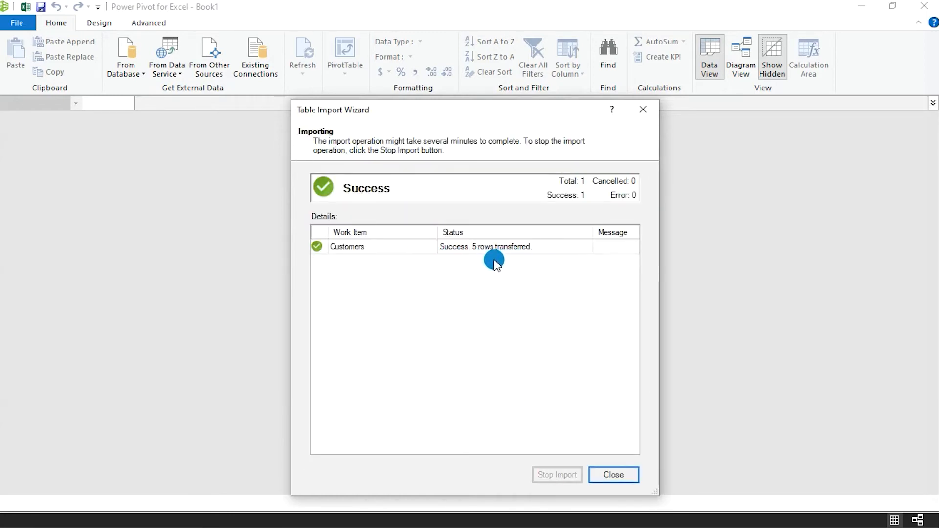
{"action": "left_click", "coordinate": [607, 476]}
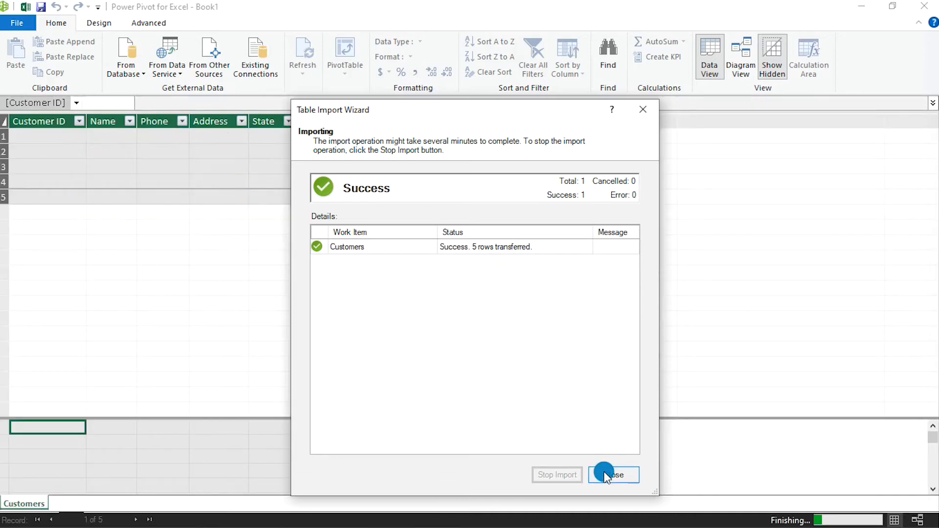
- Start another import from an Excel file and choose the Orders workbook as its source
{"action": "left_click", "coordinate": [198, 58]}
{"action": "left_click_drag", "start_coordinate": [633, 223], "coordinate": [633, 372]}
{"action": "left_click", "coordinate": [398, 405]}
{"action": "left_click", "coordinate": [506, 478]}
{"action": "left_click", "coordinate": [594, 196]}
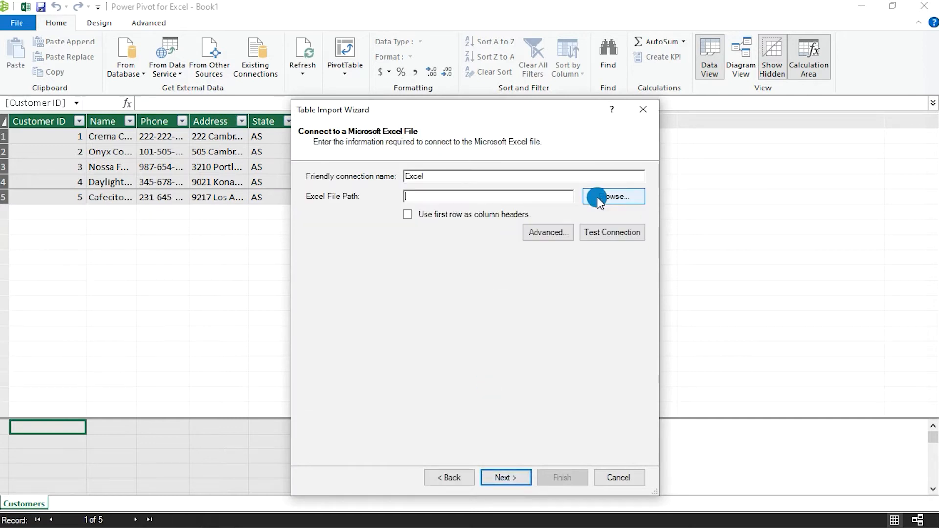
{"action": "left_click", "coordinate": [464, 238]}
{"action": "left_click", "coordinate": [647, 429]}
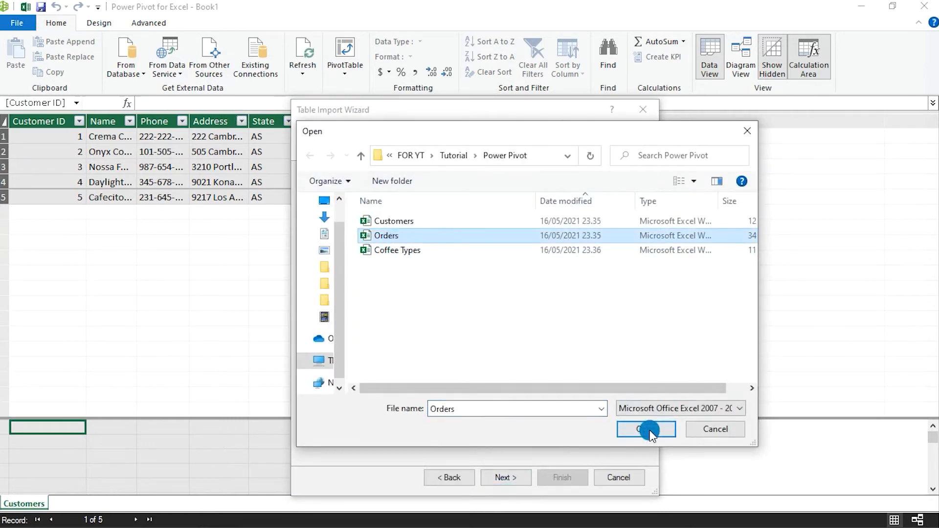
- Use the first row as column headers and import the Orders table into the data model
{"action": "left_click", "coordinate": [407, 216]}
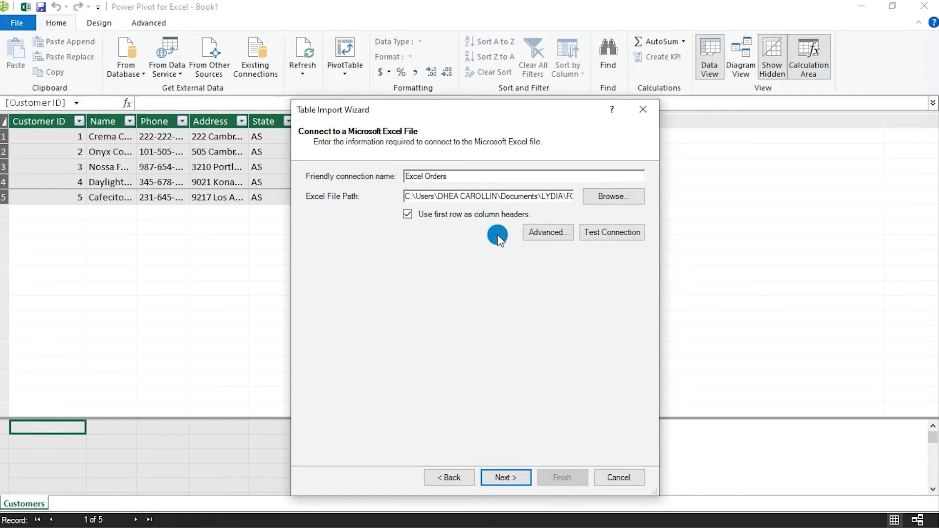
{"action": "left_click", "coordinate": [514, 478]}
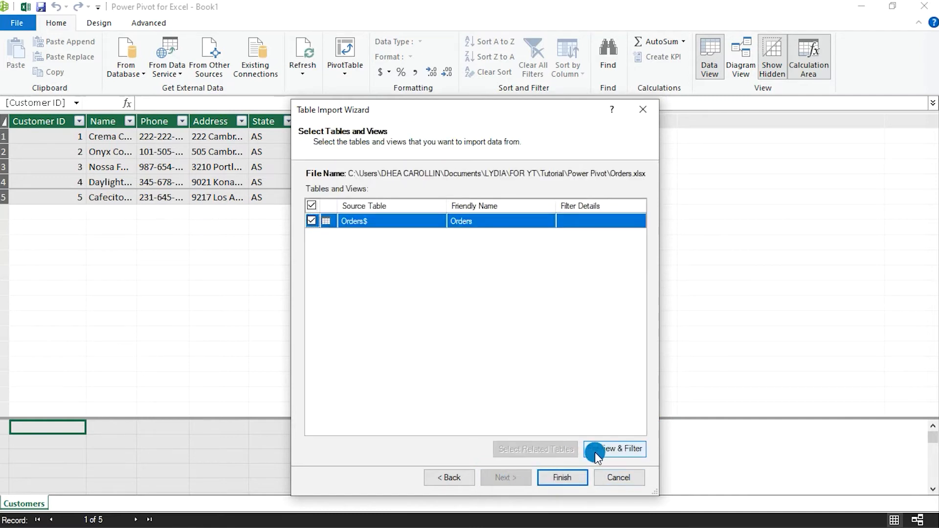
{"action": "left_click", "coordinate": [571, 482]}
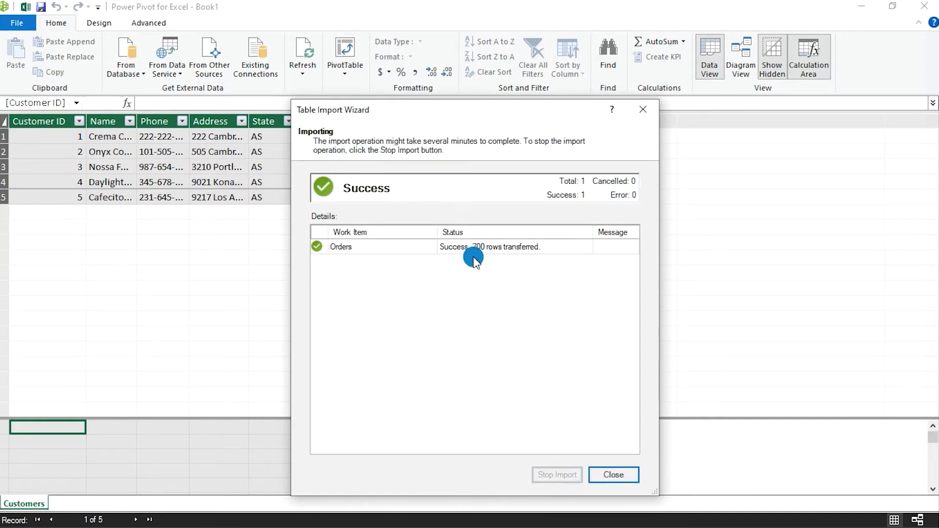
{"action": "left_click", "coordinate": [598, 477]}
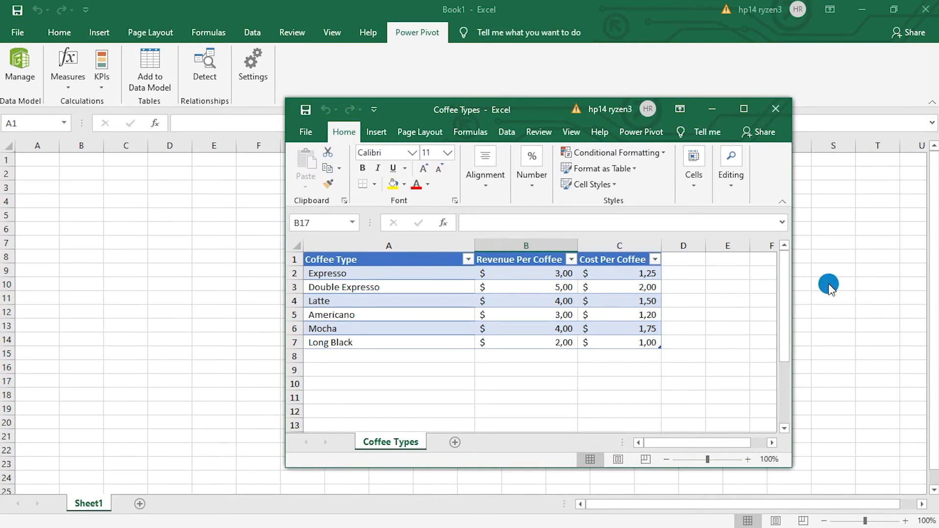
- Copy the coffee table A1:C7 from the Coffee Types workbook into Sheet1 of Book1, starting at A1
{"action": "left_click_drag", "start_coordinate": [332, 259], "coordinate": [608, 346]}
{"action": "key", "text": "ctrl+c"}
{"action": "left_click", "coordinate": [79, 220]}
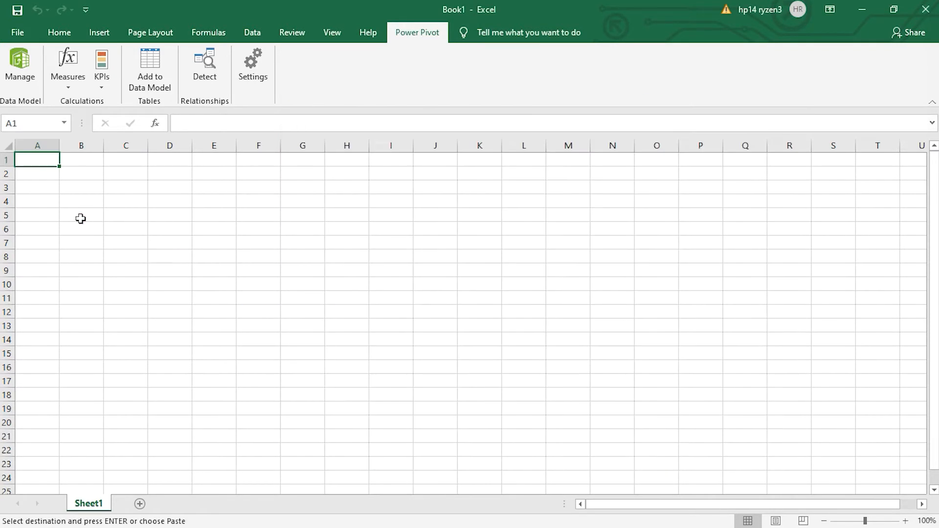
{"action": "key", "text": "ctrl+v"}
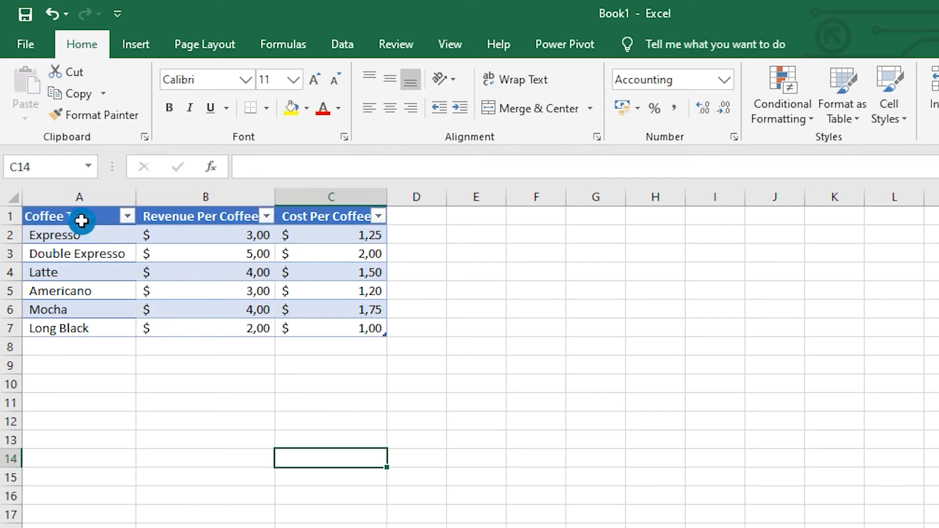
- Add the coffee table in A1:C7 of Sheet1 to the Power Pivot data model
{"action": "left_click_drag", "start_coordinate": [114, 93], "coordinate": [501, 246]}
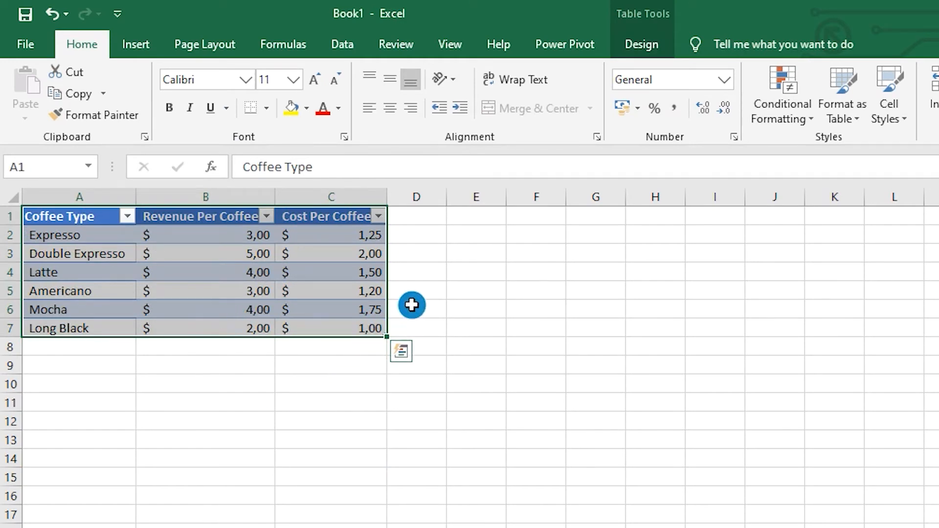
{"action": "left_click", "coordinate": [555, 41]}
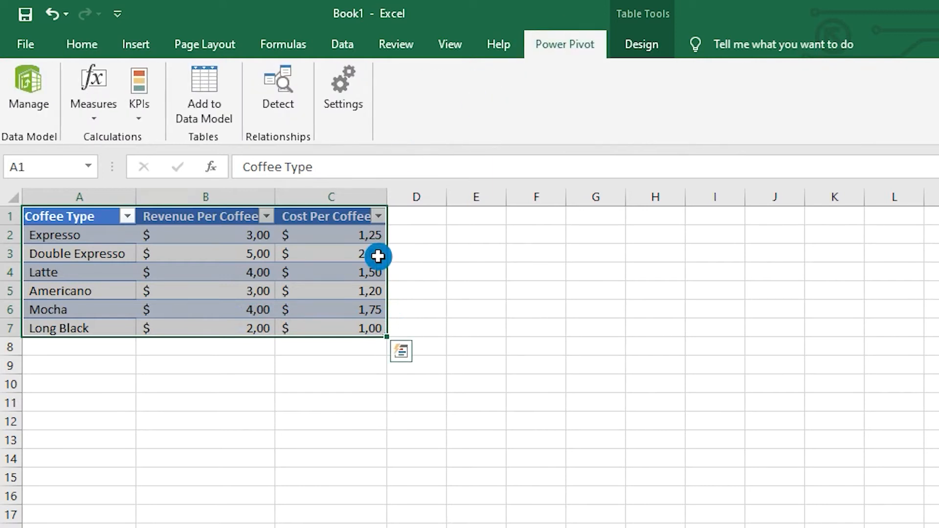
{"action": "left_click", "coordinate": [217, 113]}
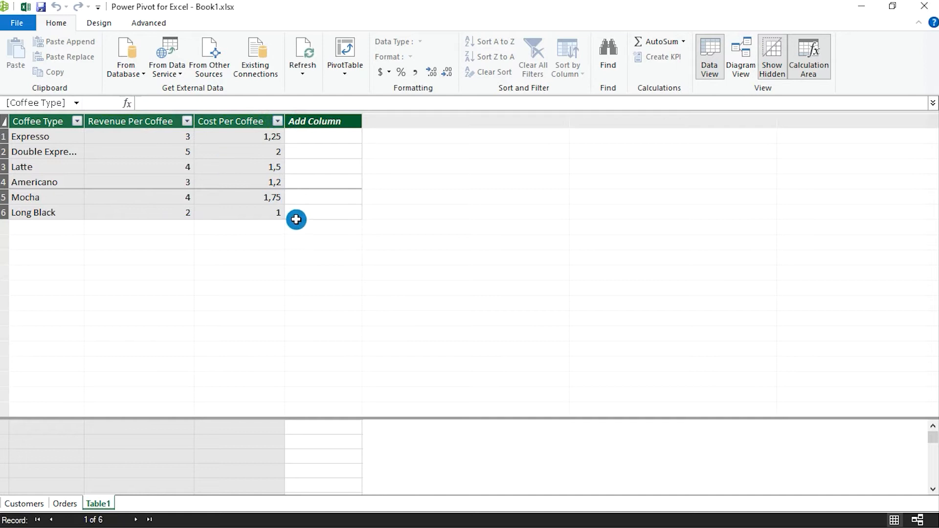
- Rename the newly added coffee table in the data model as Coffee Types
{"action": "double_click", "coordinate": [97, 510]}
{"action": "key", "text": "BackSpace"}
{"action": "type", "text": "C"}
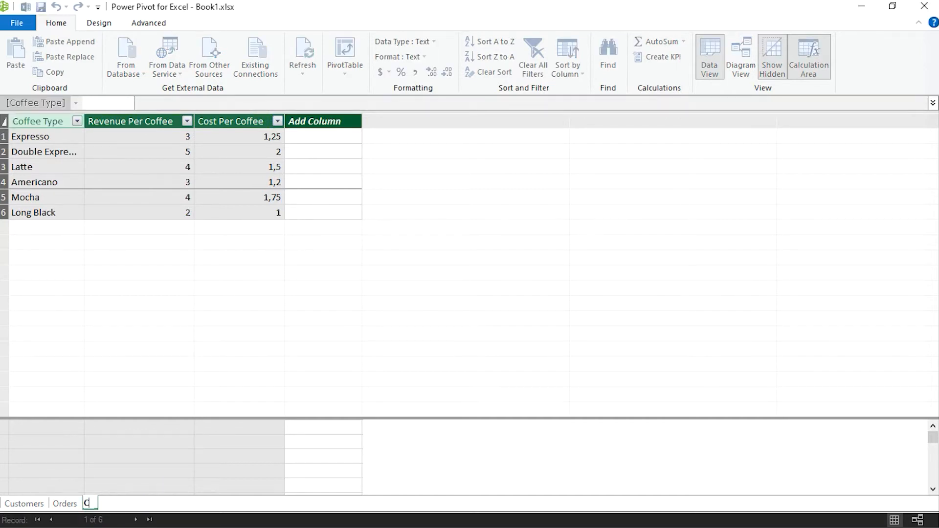
{"action": "type", "text": "offee Types"}
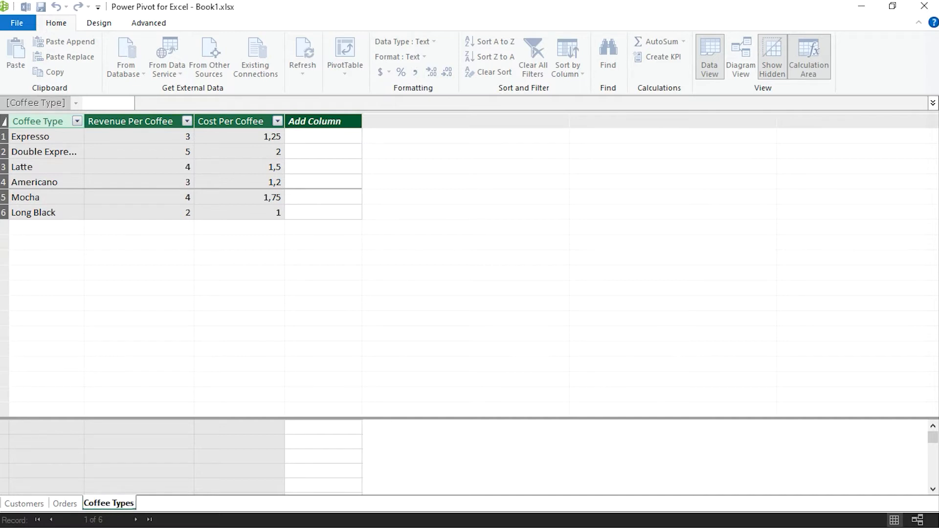
{"action": "key", "text": "Return"}
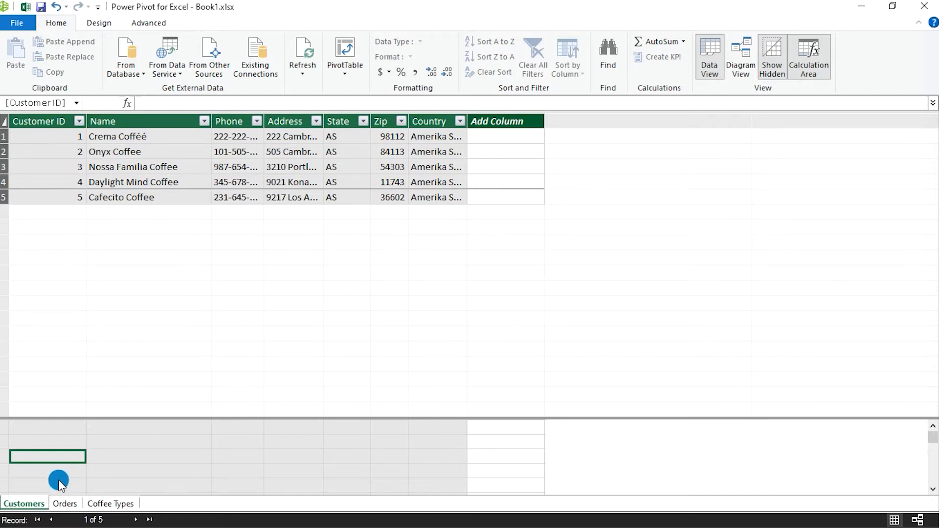
- Look through the Orders and Coffee Types tables in the data model
{"action": "left_click", "coordinate": [67, 503]}
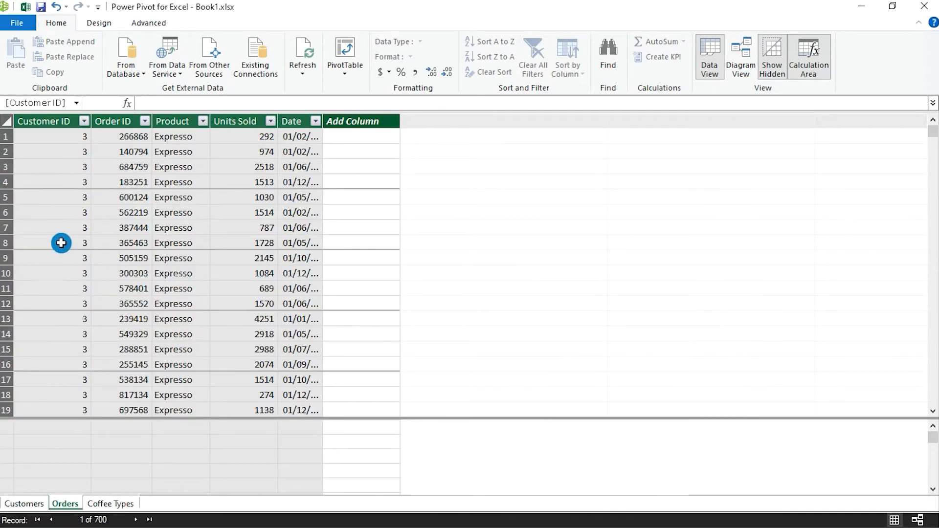
{"action": "left_click", "coordinate": [53, 442]}
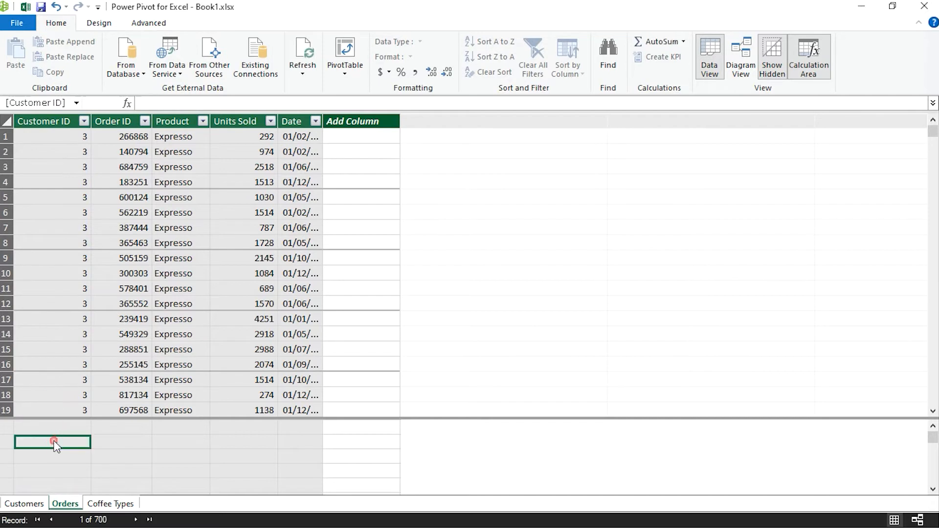
{"action": "left_click", "coordinate": [388, 330]}
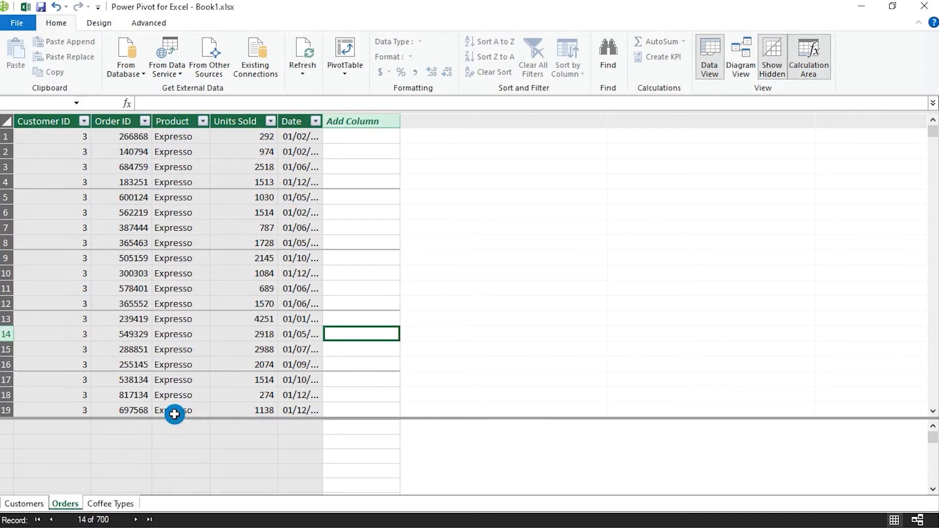
{"action": "left_click", "coordinate": [125, 504]}
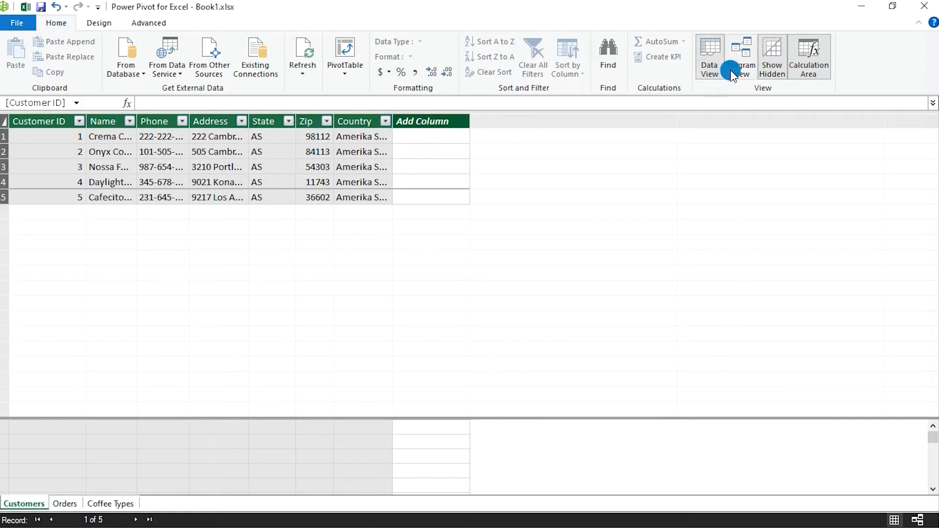
- Show the data model as a diagram and lengthen the Customers and Orders boxes until all their fields fit
{"action": "left_click", "coordinate": [743, 54]}
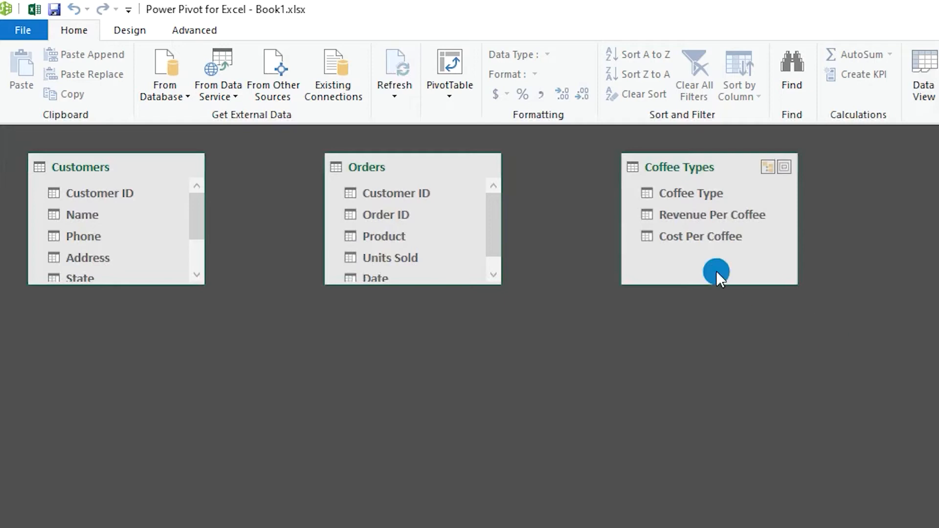
{"action": "left_click_drag", "start_coordinate": [137, 285], "coordinate": [137, 370]}
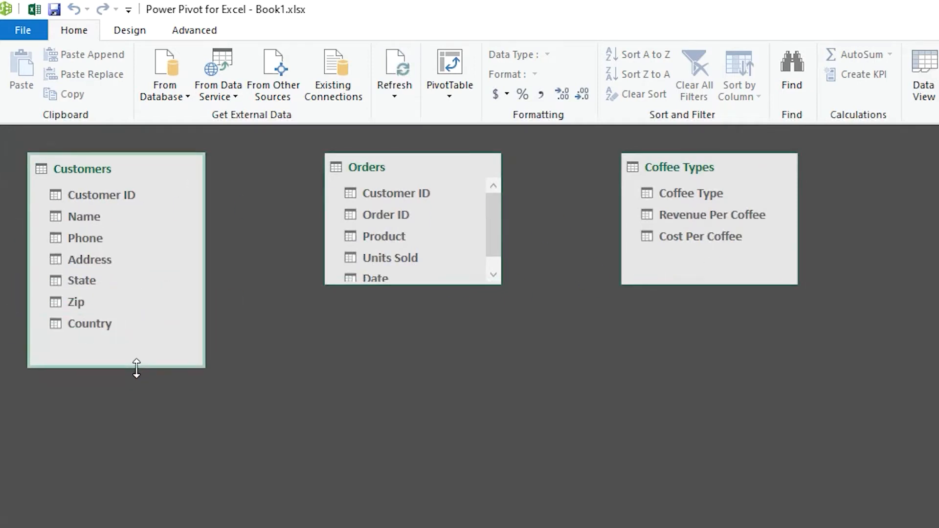
{"action": "left_click_drag", "start_coordinate": [419, 279], "coordinate": [418, 348]}
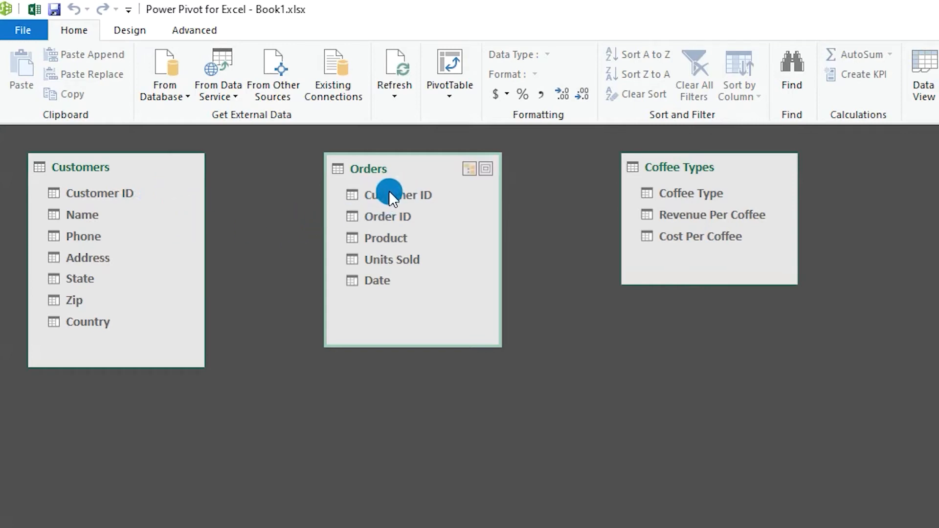
- Create a relationship from Customer ID in the Orders table to Customer ID in the Customers table
{"action": "left_click", "coordinate": [419, 194]}
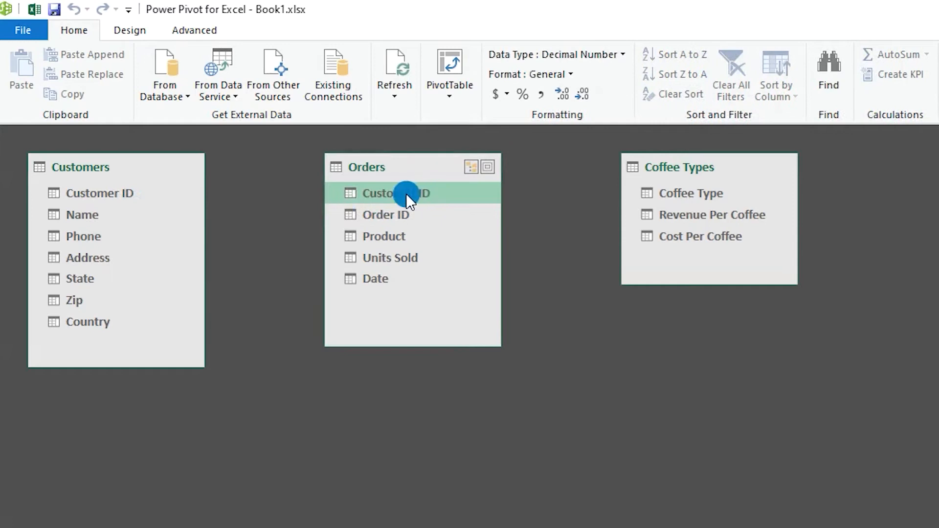
{"action": "left_click_drag", "start_coordinate": [406, 193], "coordinate": [124, 192]}
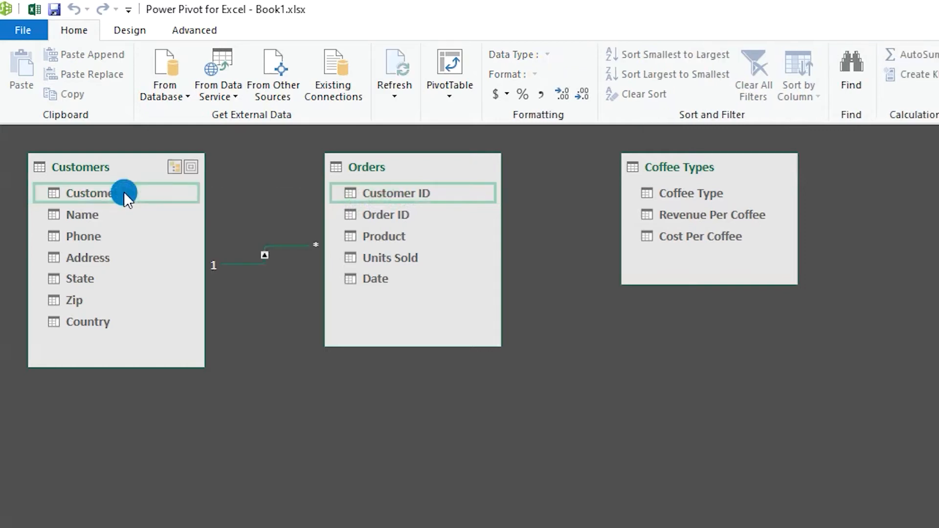
{"action": "left_click", "coordinate": [301, 195]}
{"action": "right_click", "coordinate": [266, 254]}
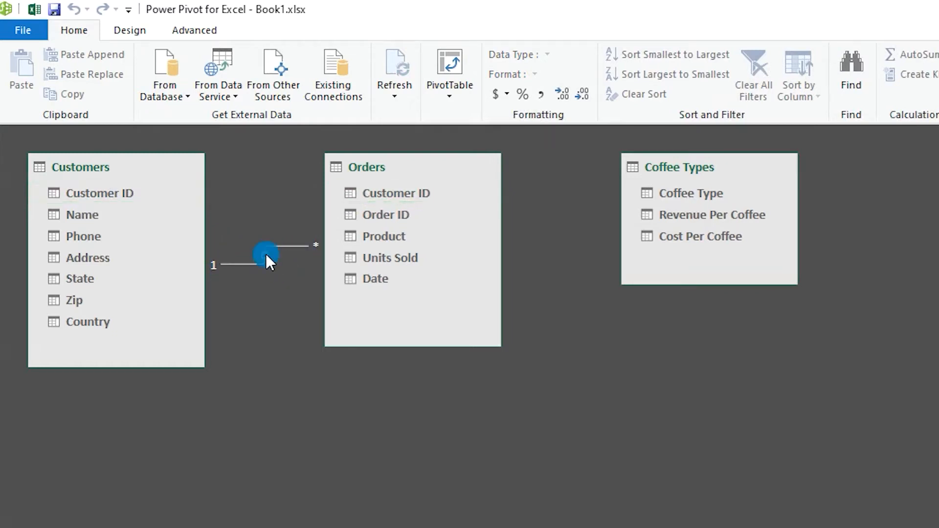
{"action": "left_click", "coordinate": [266, 253]}
{"action": "left_click", "coordinate": [221, 250]}
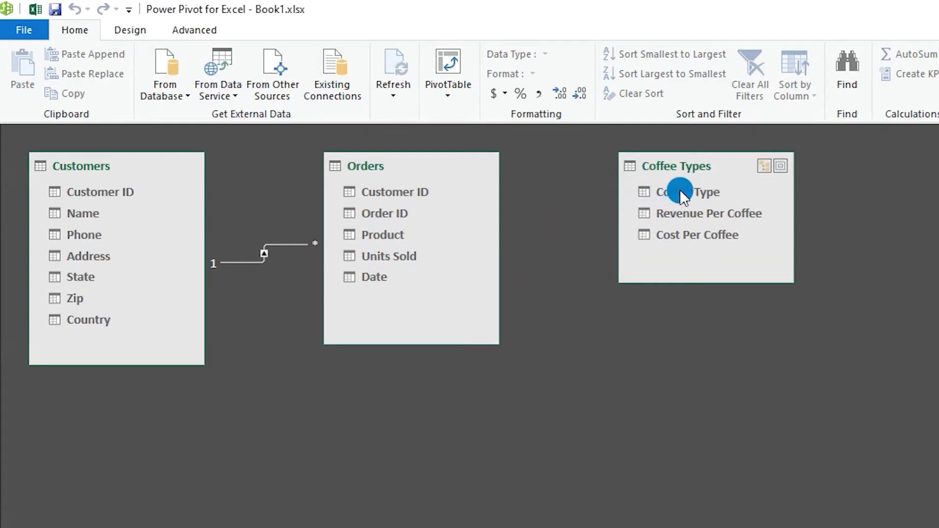
- Create a relationship from Product in the Orders table to Coffee Type in the Coffee Types table
{"action": "left_click", "coordinate": [426, 240]}
{"action": "left_click", "coordinate": [402, 239]}
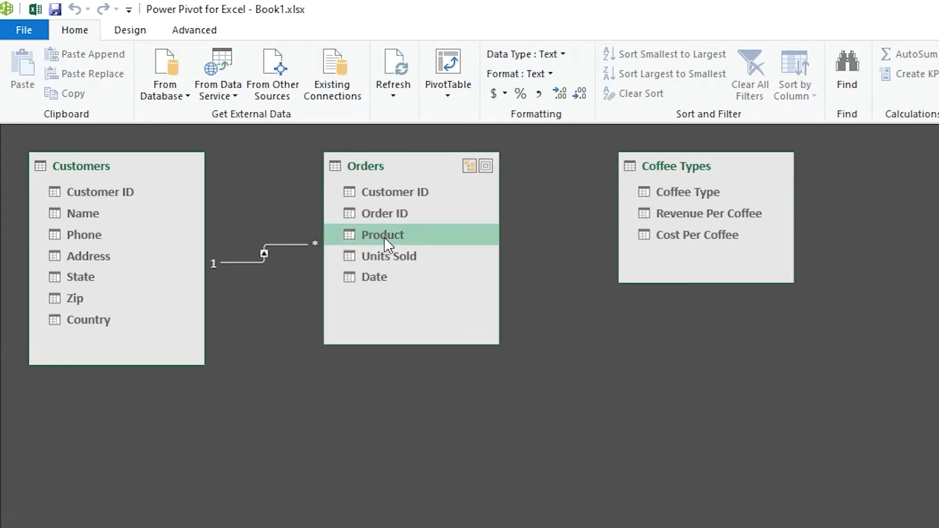
{"action": "left_click_drag", "start_coordinate": [379, 237], "coordinate": [698, 189]}
{"action": "left_click", "coordinate": [559, 231]}
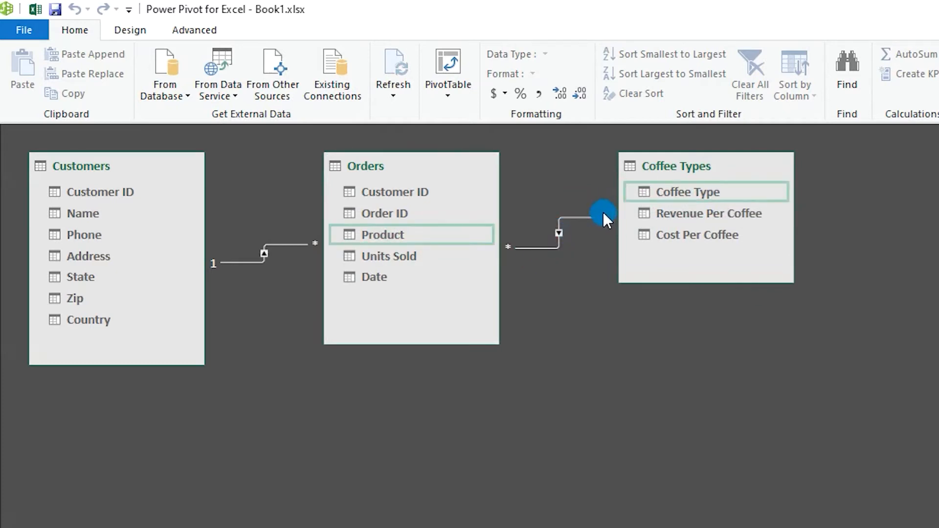
{"action": "left_click_drag", "start_coordinate": [503, 251], "coordinate": [507, 253]}
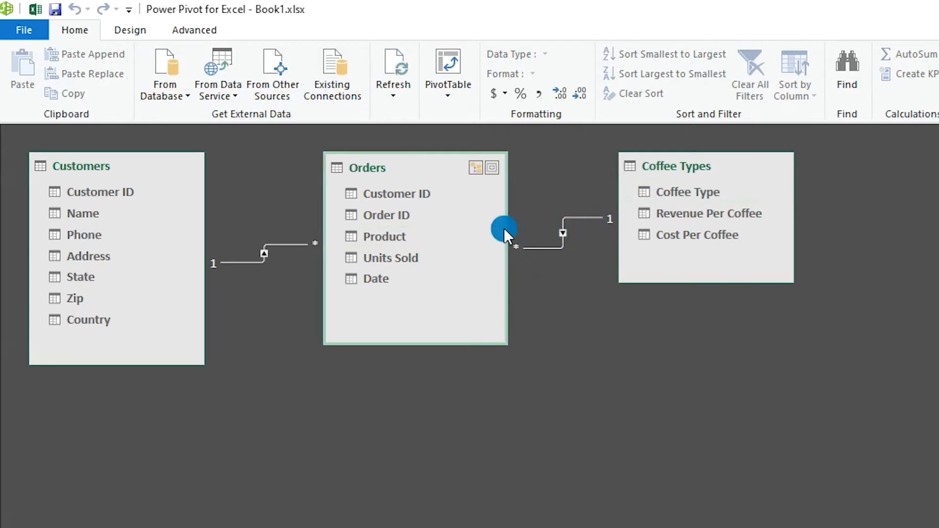
{"action": "left_click", "coordinate": [521, 303]}
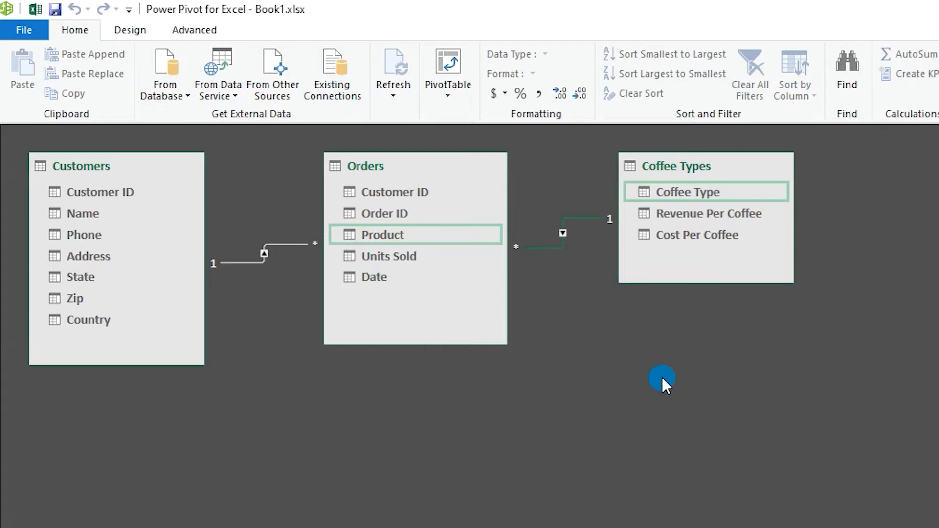
{"action": "left_click", "coordinate": [521, 304]}
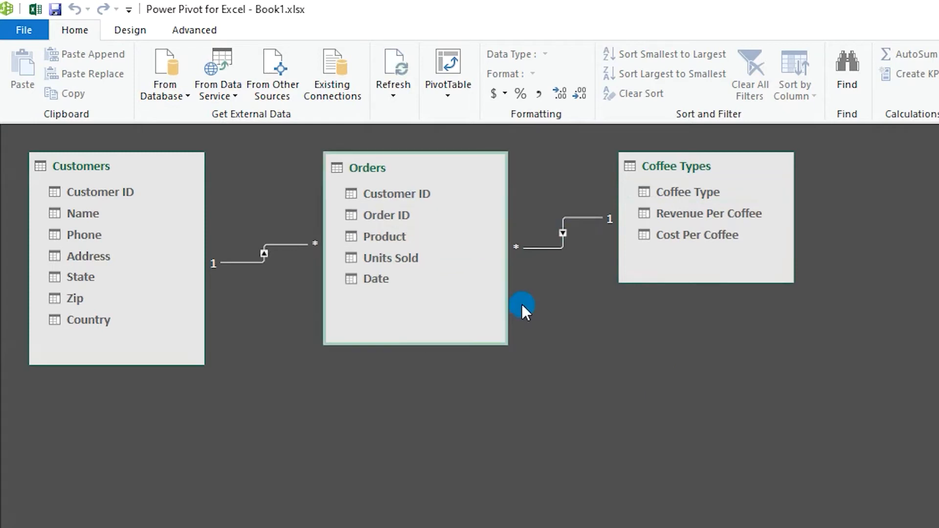
- Try to delete the relationship between the Orders and Coffee Types tables
{"action": "left_click", "coordinate": [556, 249]}
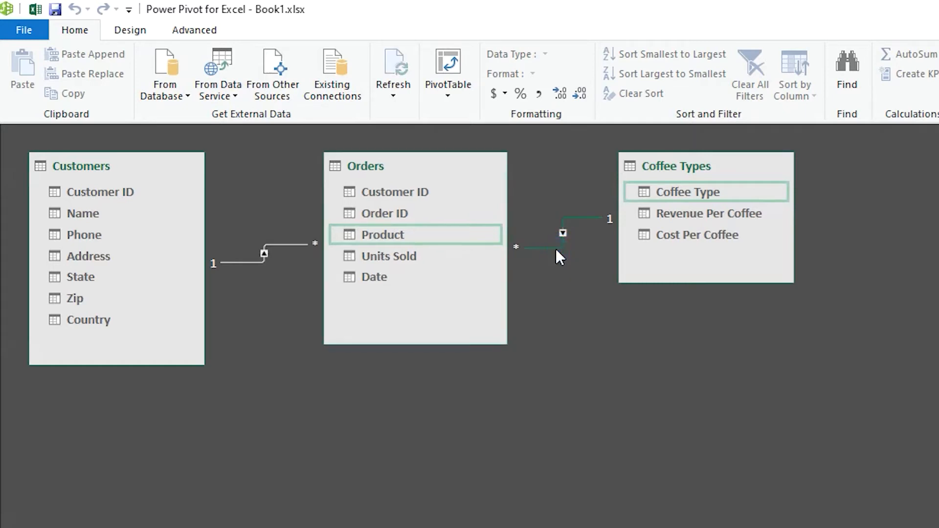
{"action": "right_click", "coordinate": [558, 250]}
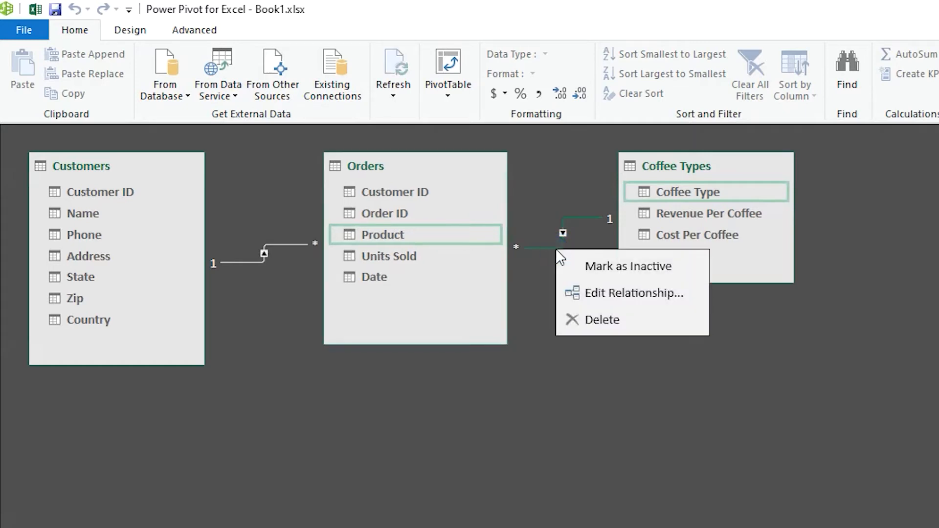
{"action": "left_click", "coordinate": [587, 320]}
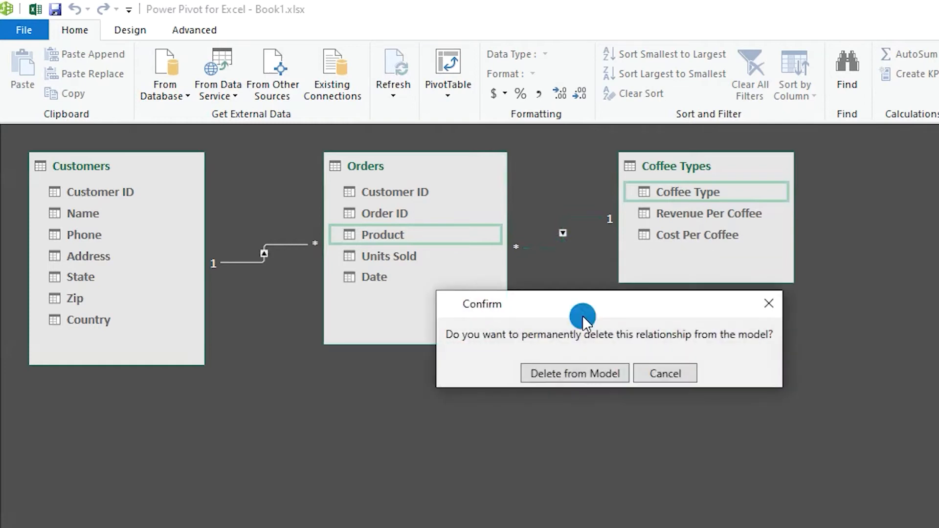
{"action": "left_click", "coordinate": [590, 379]}
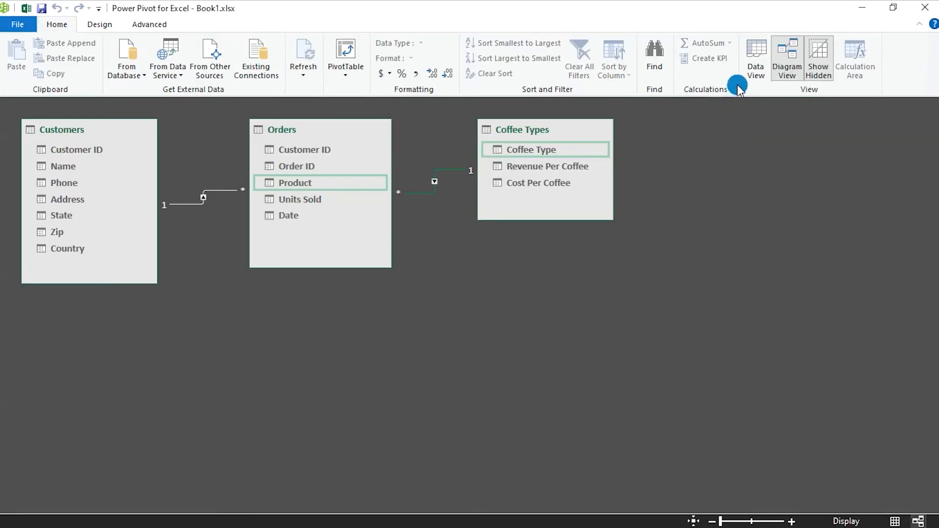
- Return to the data view, check the Orders and Coffee Types tables, and end on the Orders table
{"action": "left_click", "coordinate": [756, 64]}
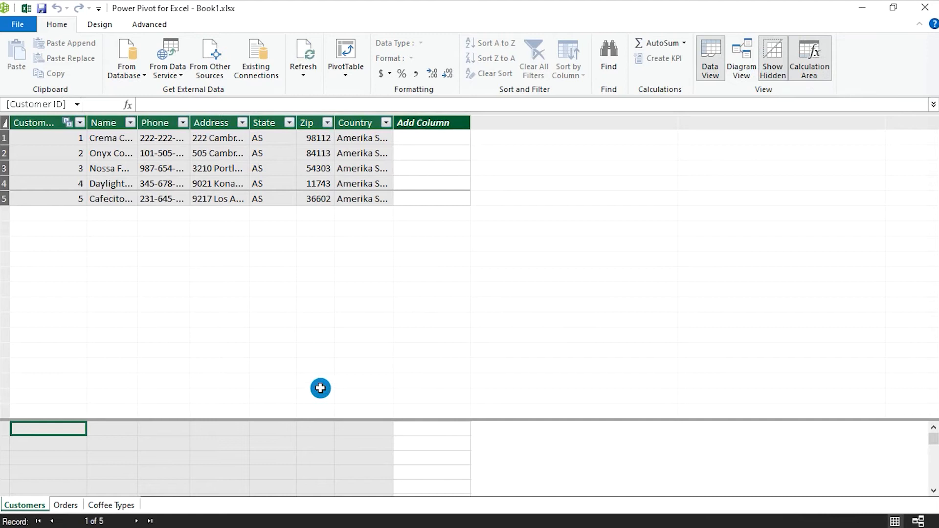
{"action": "left_click", "coordinate": [65, 507]}
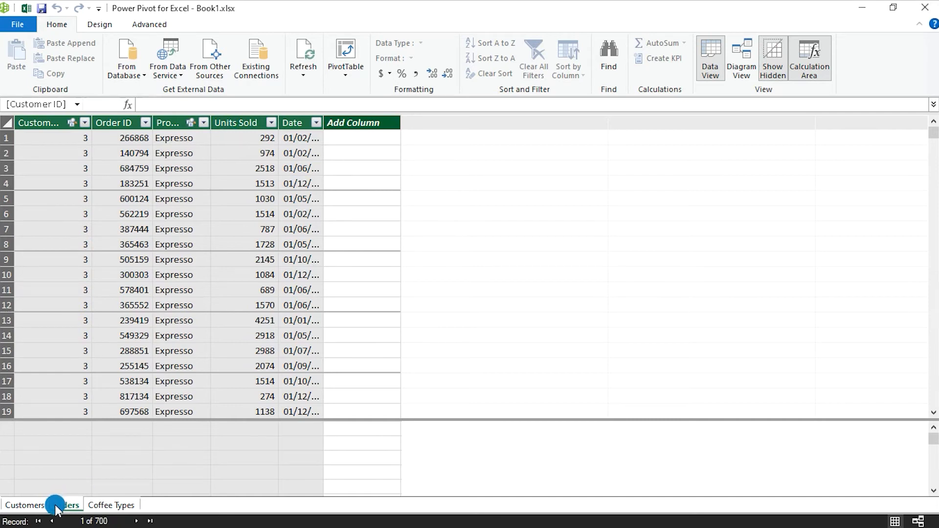
{"action": "left_click", "coordinate": [103, 506]}
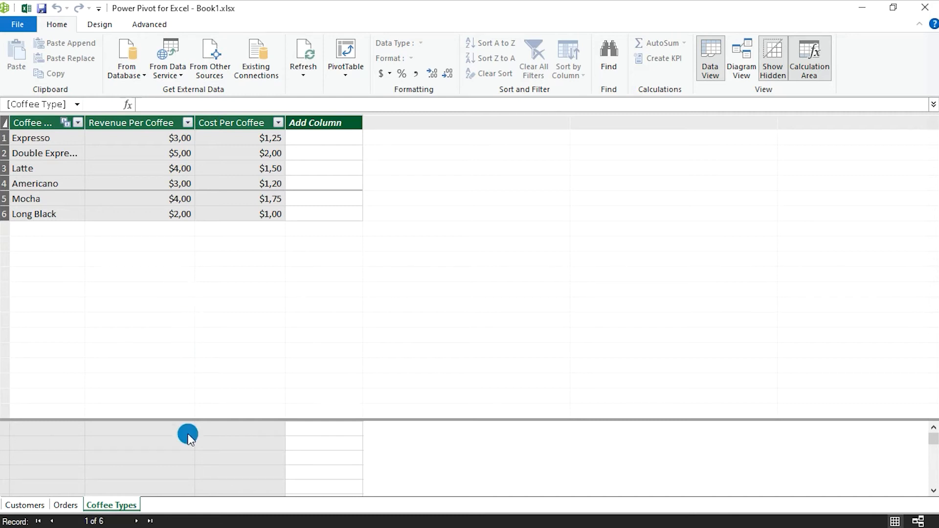
{"action": "left_click", "coordinate": [58, 508]}
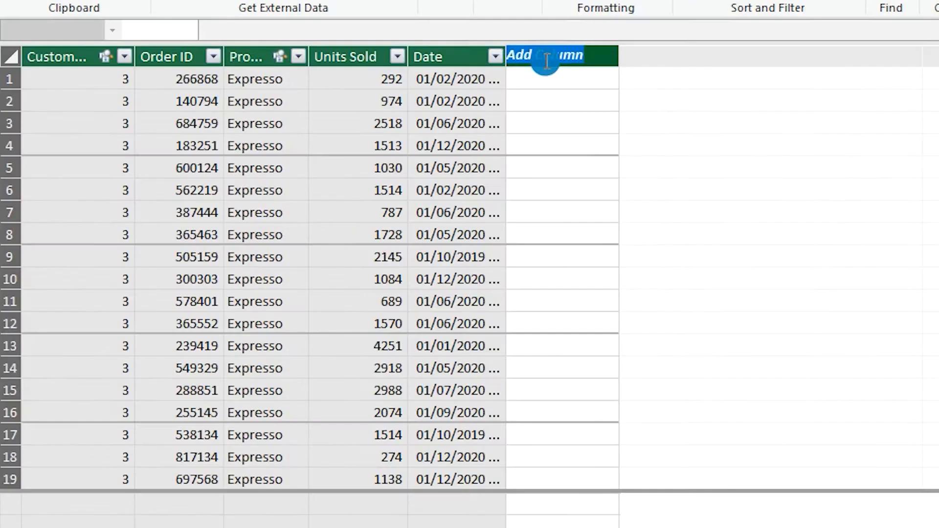
- Add three new columns named Revenue, Cost and Profit to the Orders table
{"action": "double_click", "coordinate": [371, 120]}
{"action": "type", "text": "Reve"}
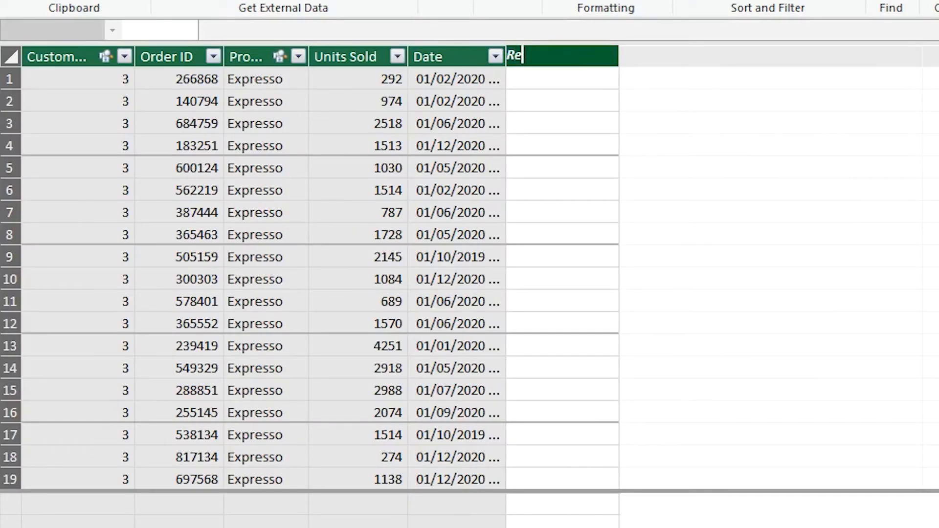
{"action": "type", "text": "nue"}
{"action": "key", "text": "Return"}
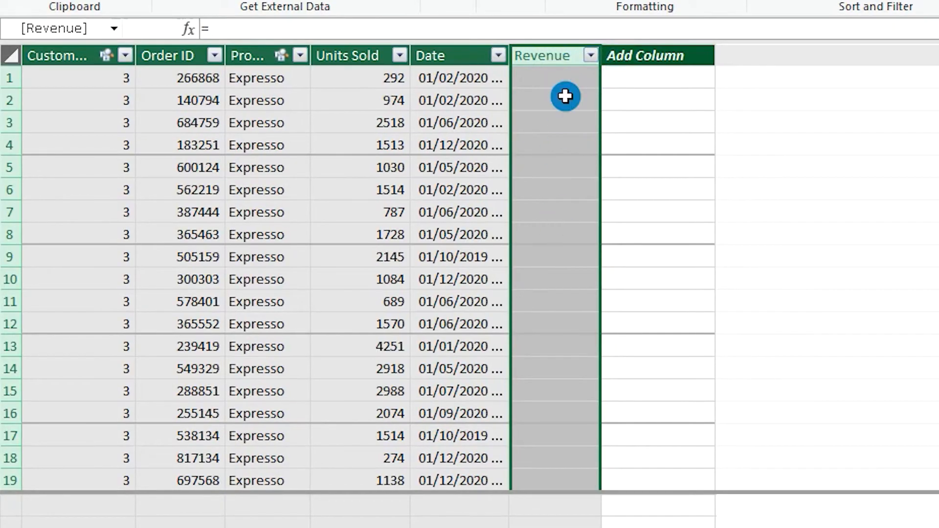
{"action": "double_click", "coordinate": [676, 54]}
{"action": "type", "text": "Cost"}
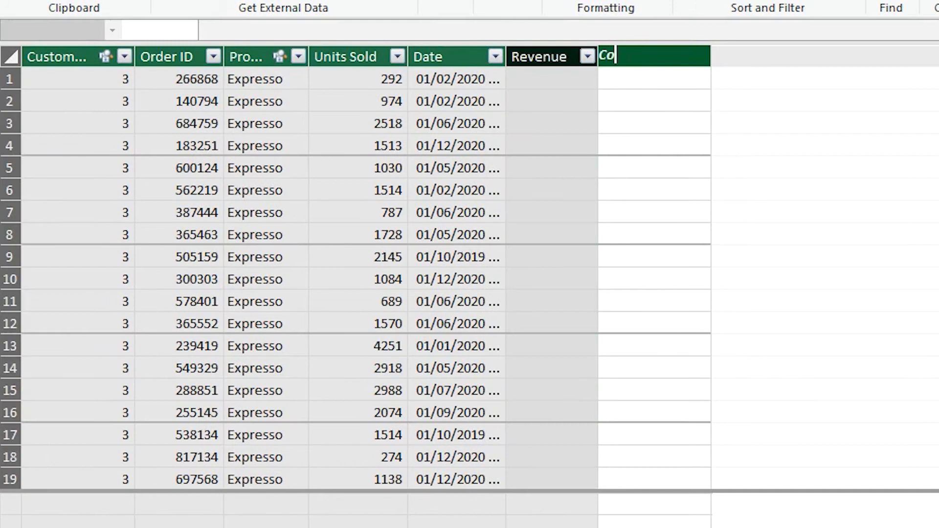
{"action": "key", "text": "Return"}
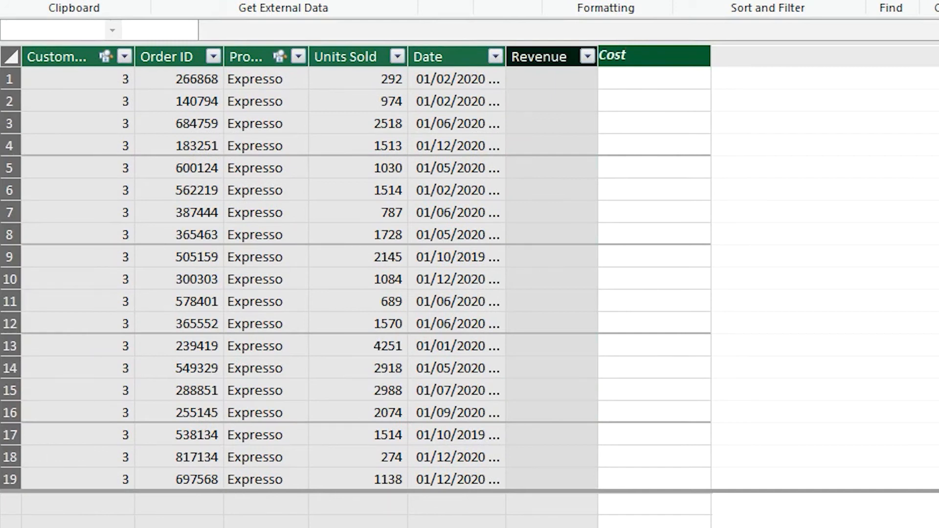
{"action": "type", "text": "Profit"}
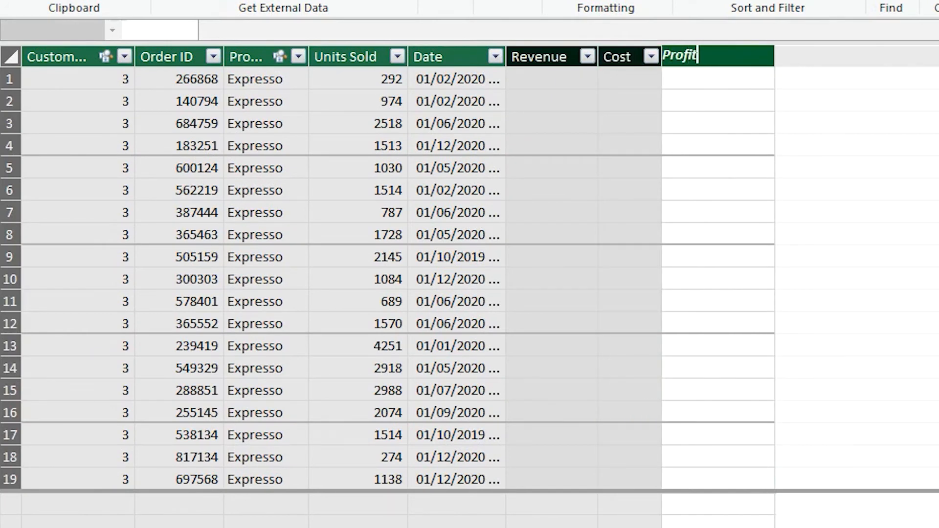
- Set the Revenue column's formula to =RELATED('Coffee Types'[Revenue Per Coffee])*Orders[Units Sold]
{"action": "left_click", "coordinate": [562, 82]}
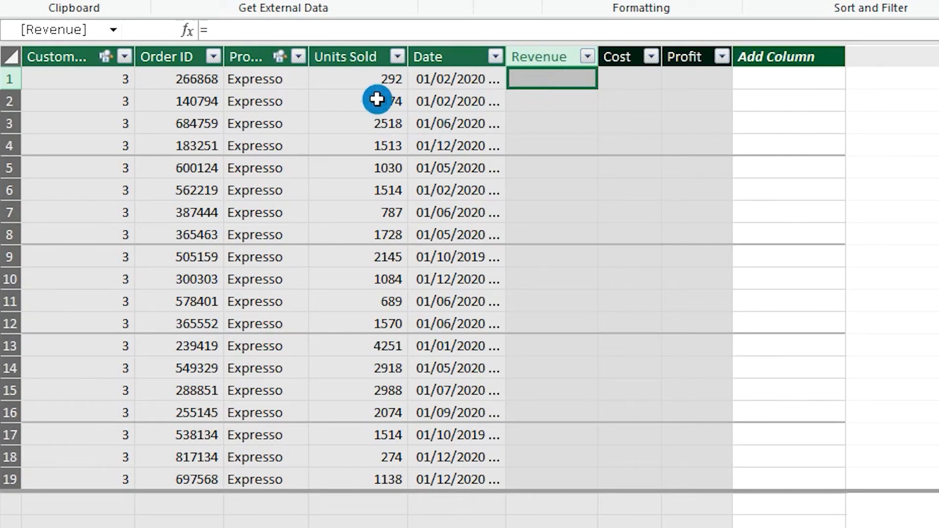
{"action": "left_click", "coordinate": [386, 32]}
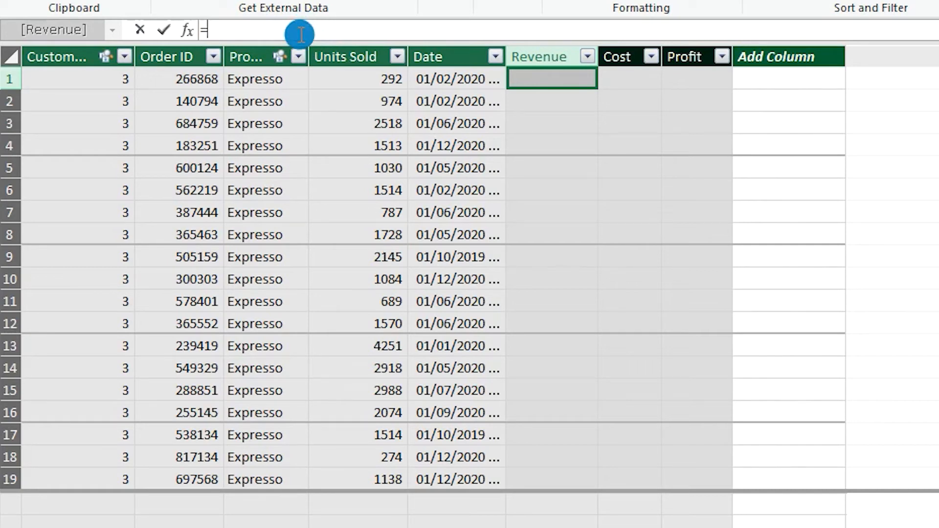
{"action": "type", "text": "relate"}
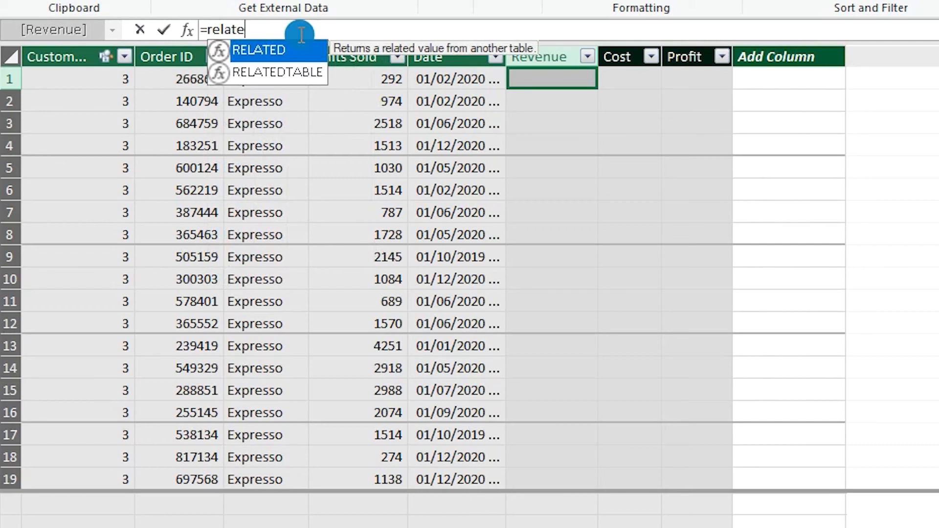
{"action": "key", "text": "Tab"}
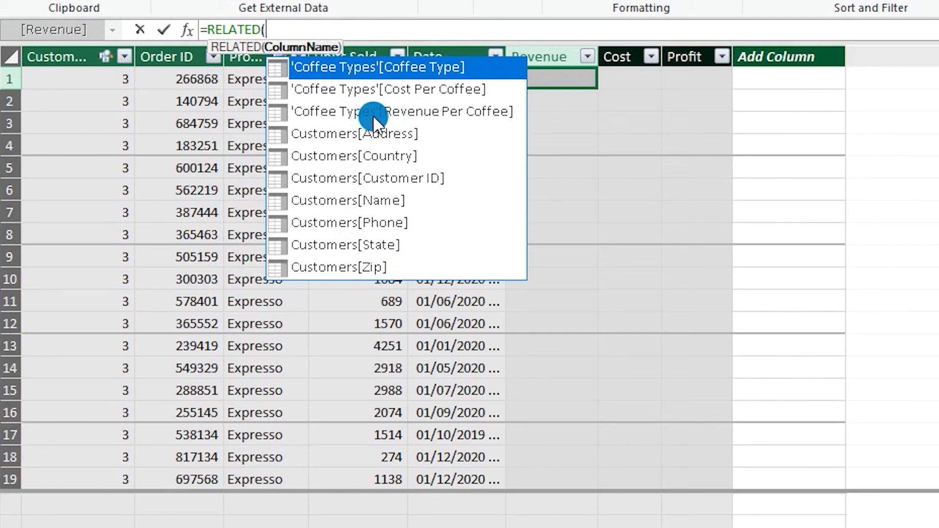
{"action": "left_click", "coordinate": [412, 116]}
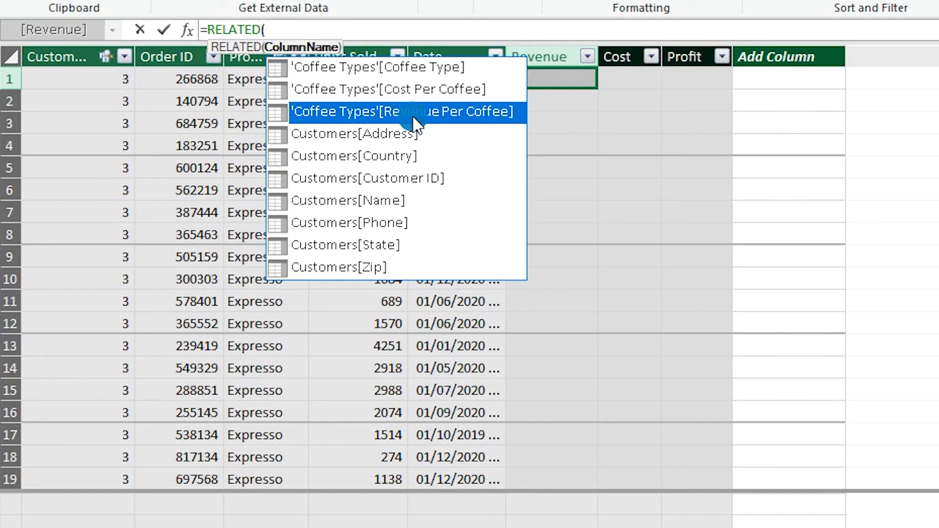
{"action": "double_click", "coordinate": [412, 115]}
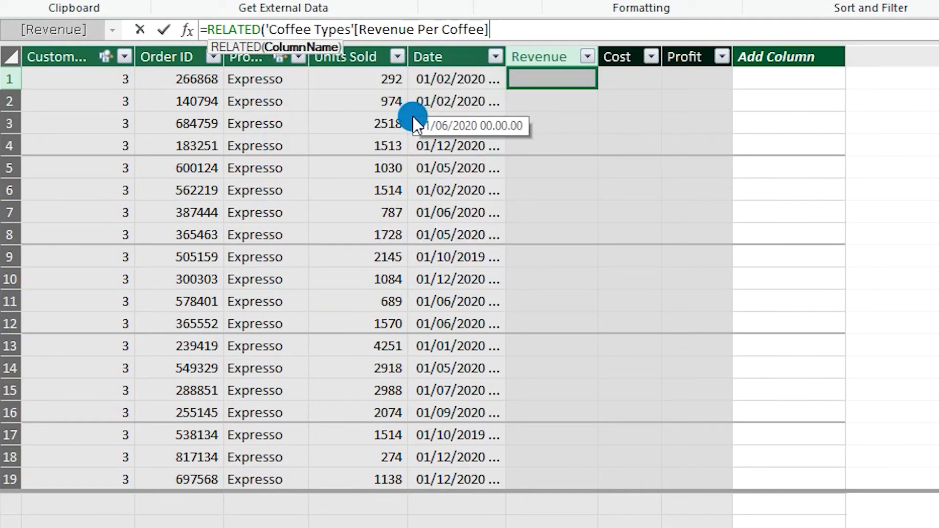
{"action": "type", "text": ")"}
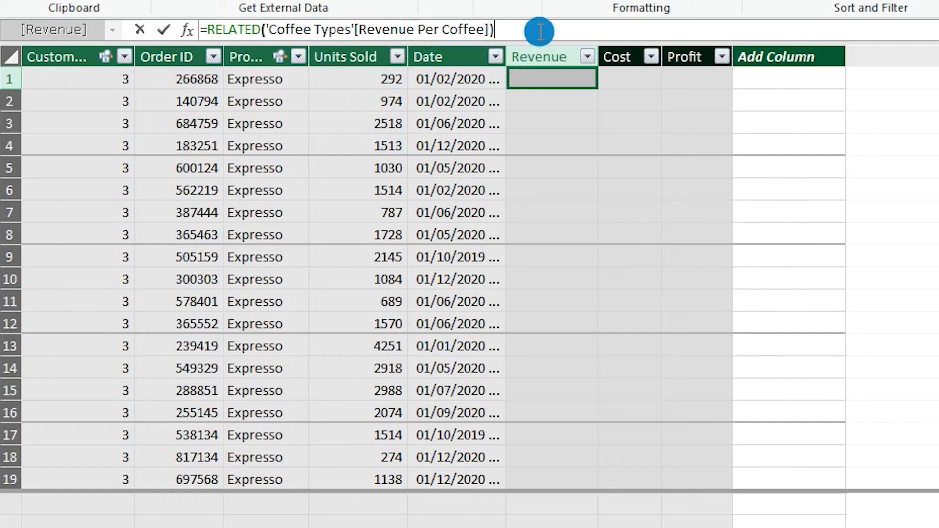
{"action": "type", "text": "*"}
{"action": "type", "text": "unit"}
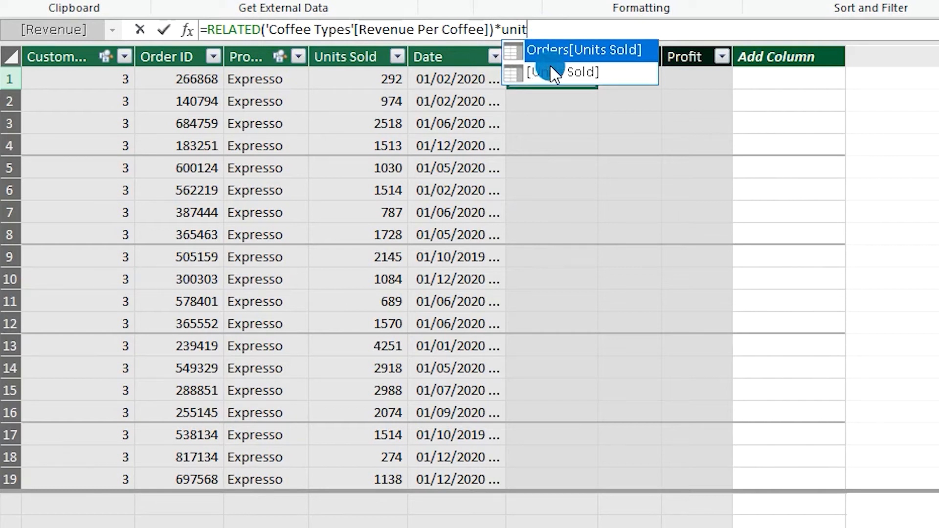
{"action": "double_click", "coordinate": [575, 50]}
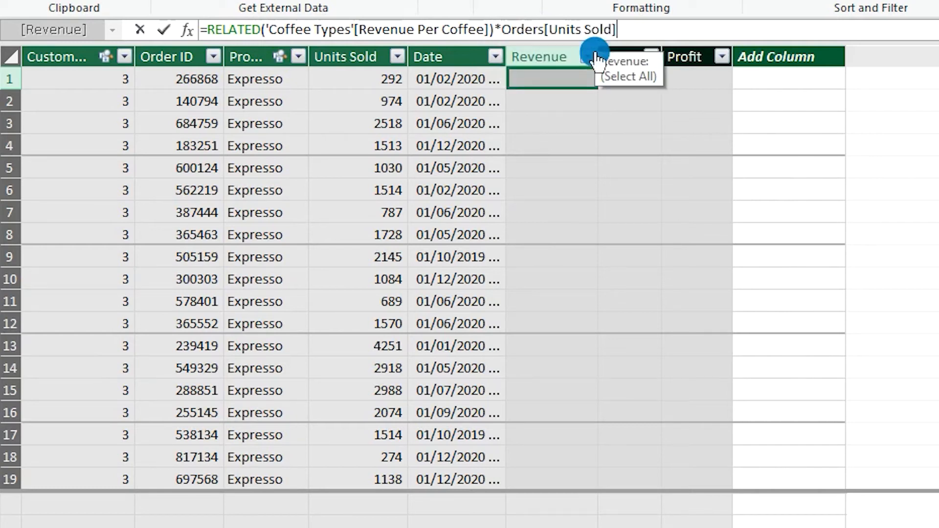
{"action": "key", "text": "Return"}
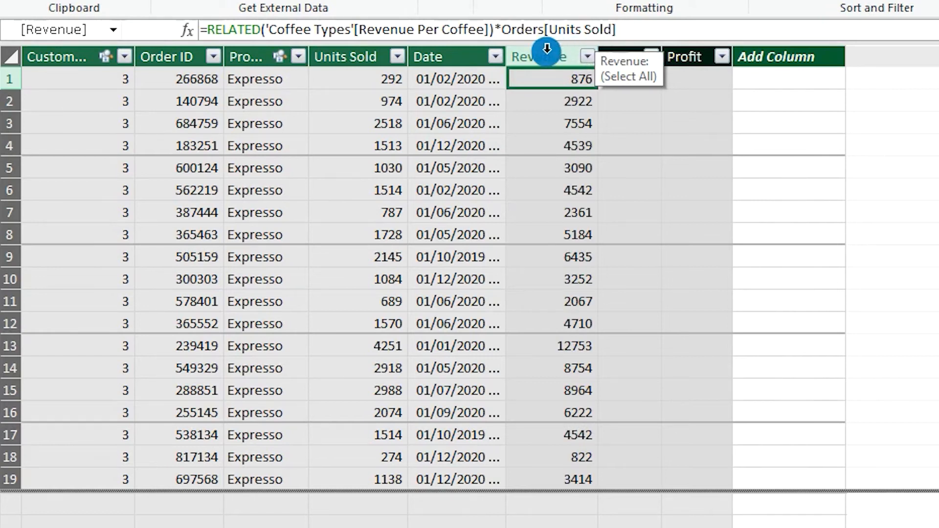
{"action": "scroll", "coordinate": [556, 116], "scroll_direction": "down", "scroll_amount": 3}
{"action": "scroll", "coordinate": [557, 116], "scroll_direction": "up", "scroll_amount": 3}
- Set the Cost column's formula to =RELATED('Coffee Types'[Cost Per Coffee])*Orders[Units Sold]
{"action": "left_click", "coordinate": [630, 78]}
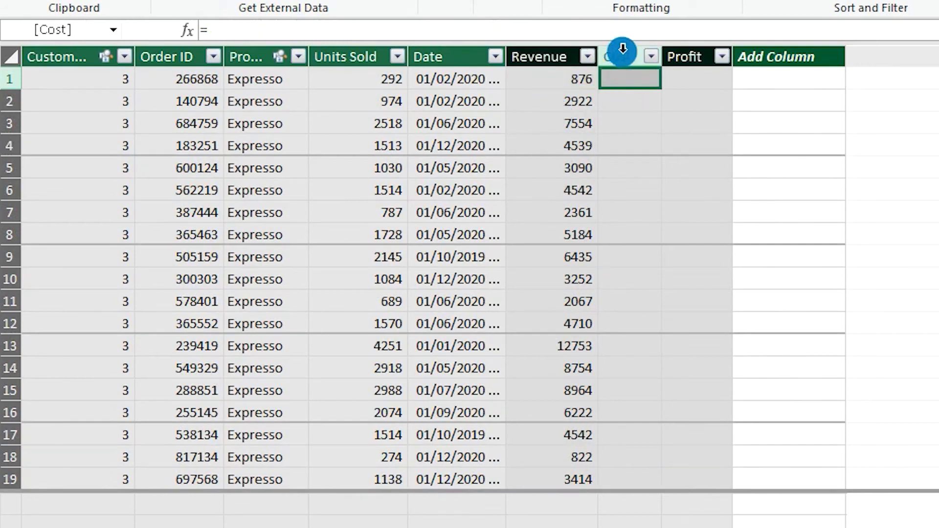
{"action": "left_click", "coordinate": [480, 35]}
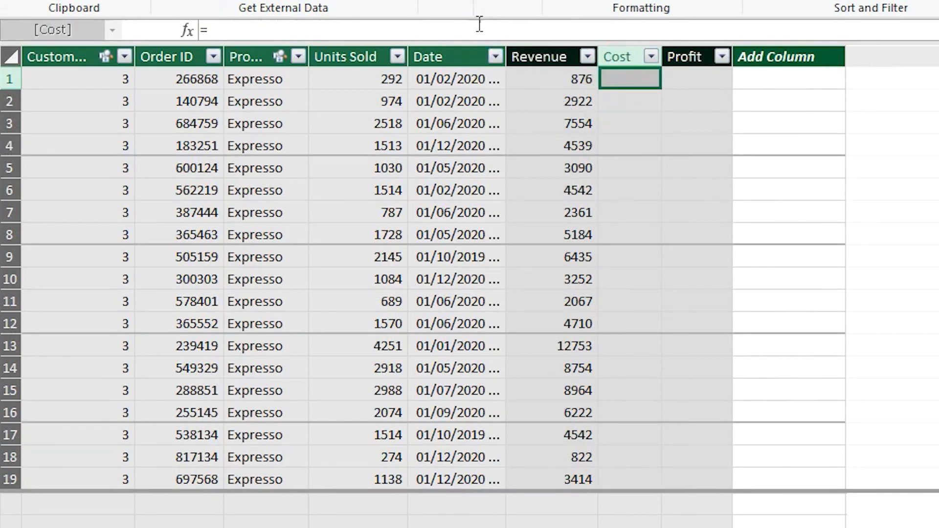
{"action": "type", "text": "relate"}
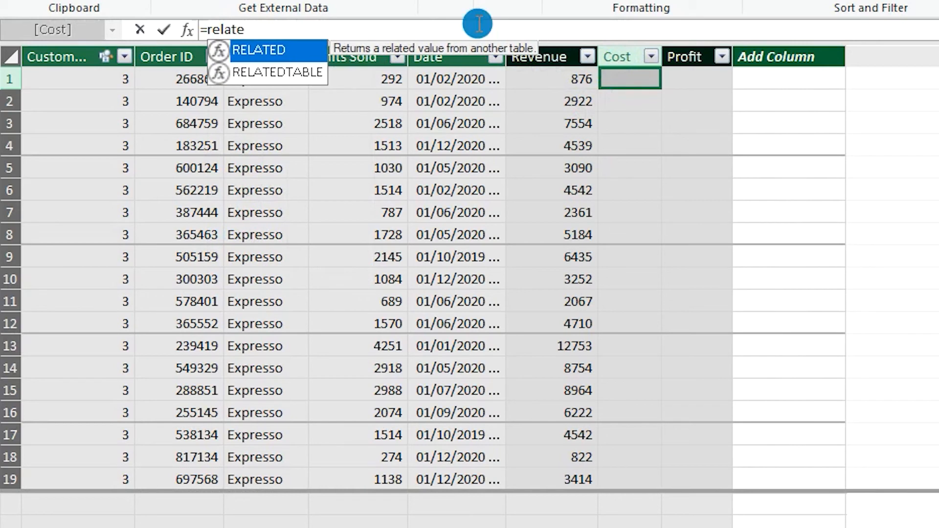
{"action": "key", "text": "Tab"}
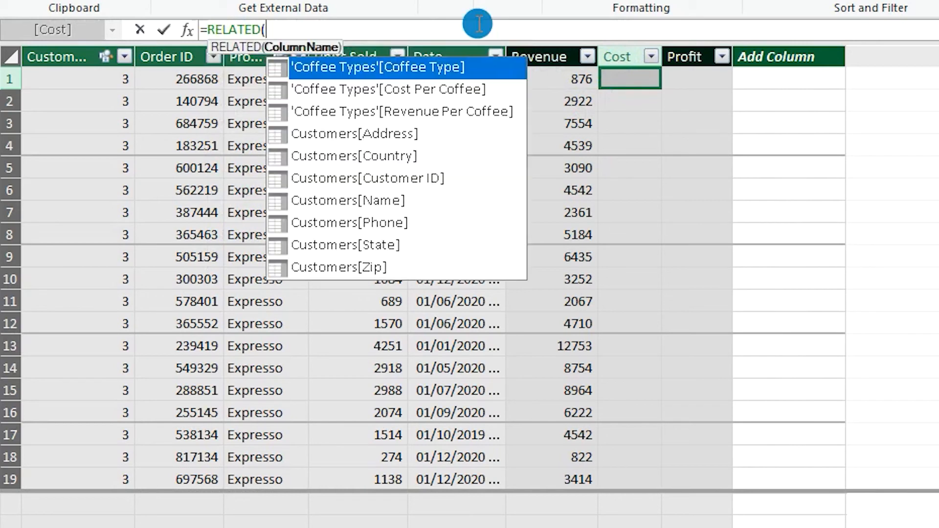
{"action": "left_click", "coordinate": [422, 90]}
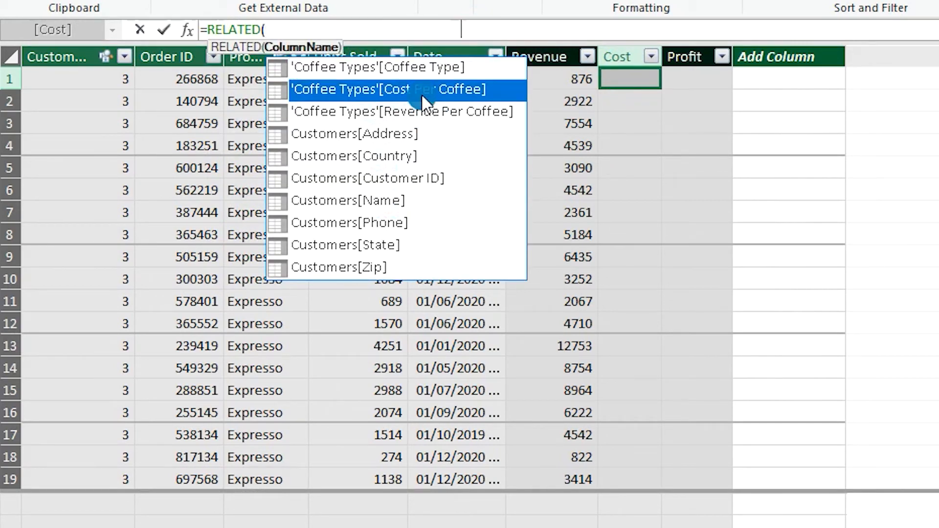
{"action": "double_click", "coordinate": [422, 90]}
{"action": "type", "text": ")"}
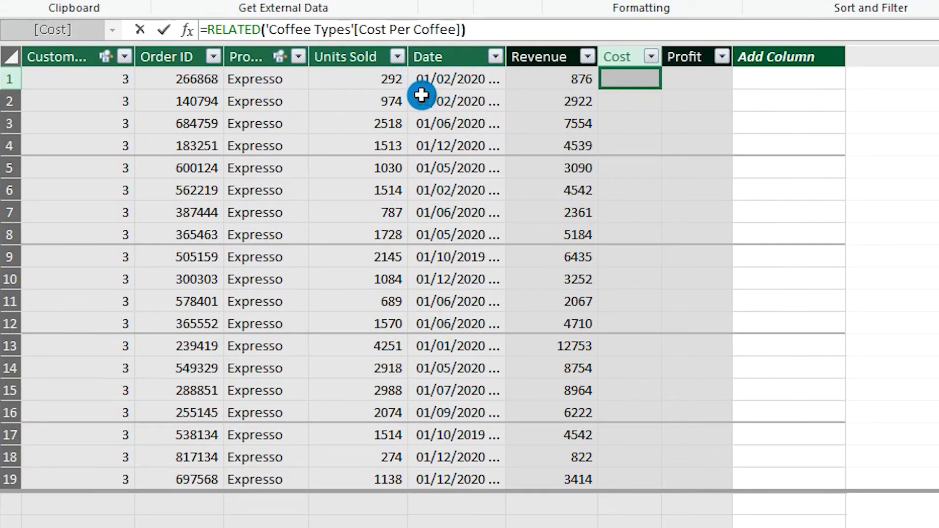
{"action": "type", "text": "*unit"}
{"action": "key", "text": "Tab"}
{"action": "key", "text": "Return"}
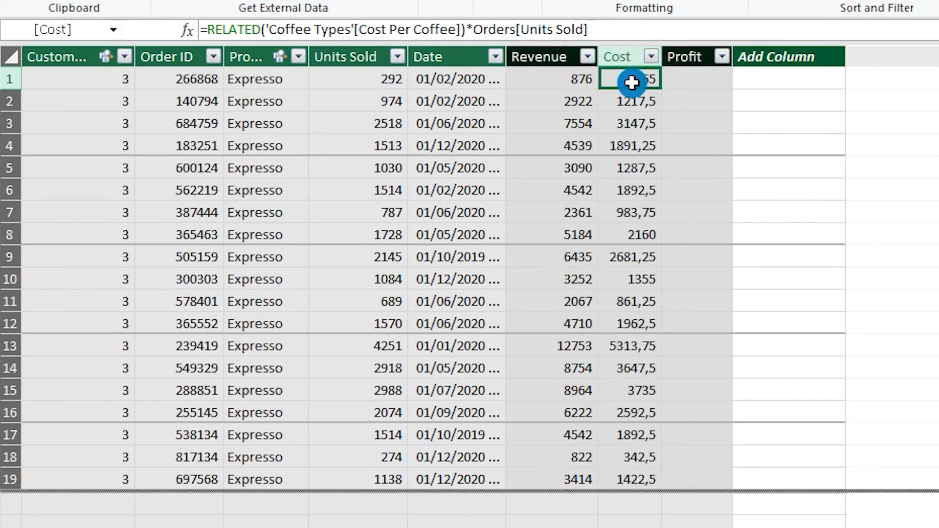
{"action": "scroll", "coordinate": [634, 201], "scroll_direction": "down", "scroll_amount": 2}
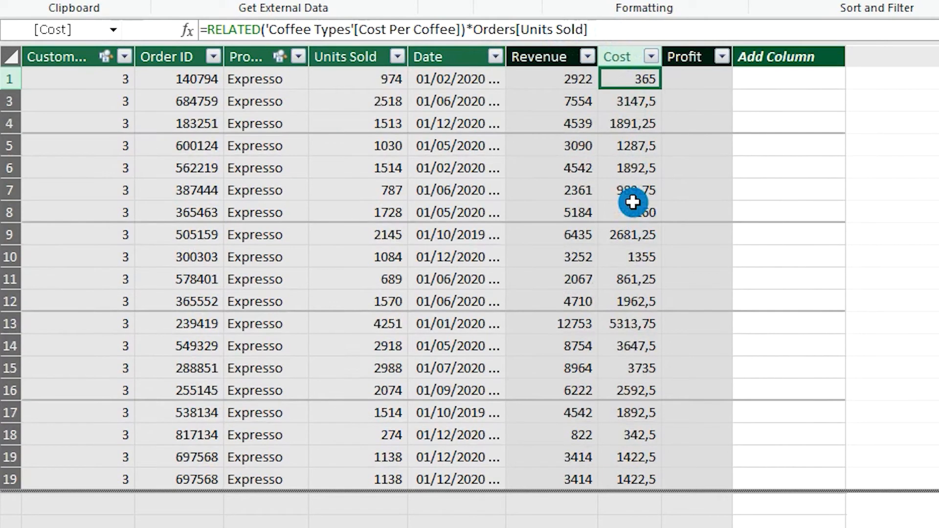
{"action": "scroll", "coordinate": [633, 201], "scroll_direction": "down", "scroll_amount": 2}
{"action": "scroll", "coordinate": [634, 201], "scroll_direction": "up", "scroll_amount": 3}
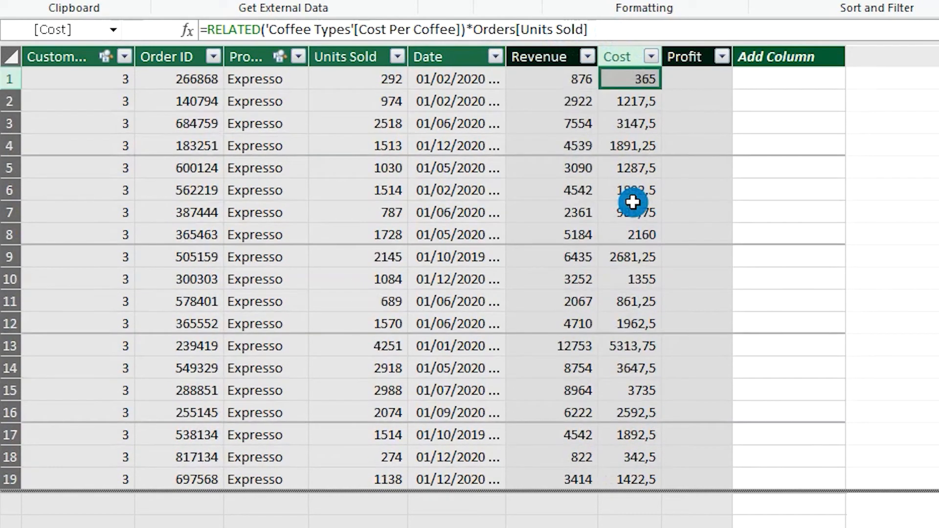
- Set the Profit column's formula to =Orders[Revenue]-Orders[Cost]
{"action": "left_click", "coordinate": [690, 78]}
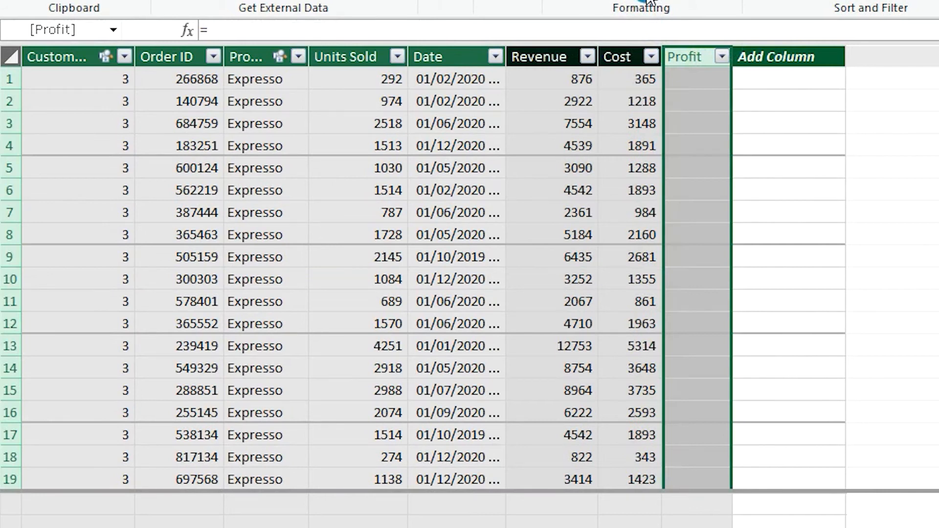
{"action": "left_click", "coordinate": [690, 78]}
{"action": "left_click", "coordinate": [533, 32]}
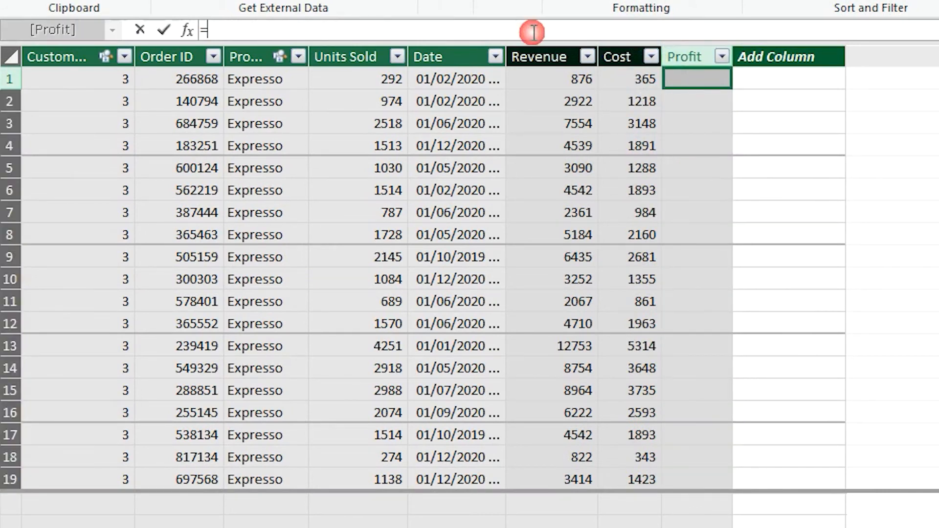
{"action": "type", "text": "reve"}
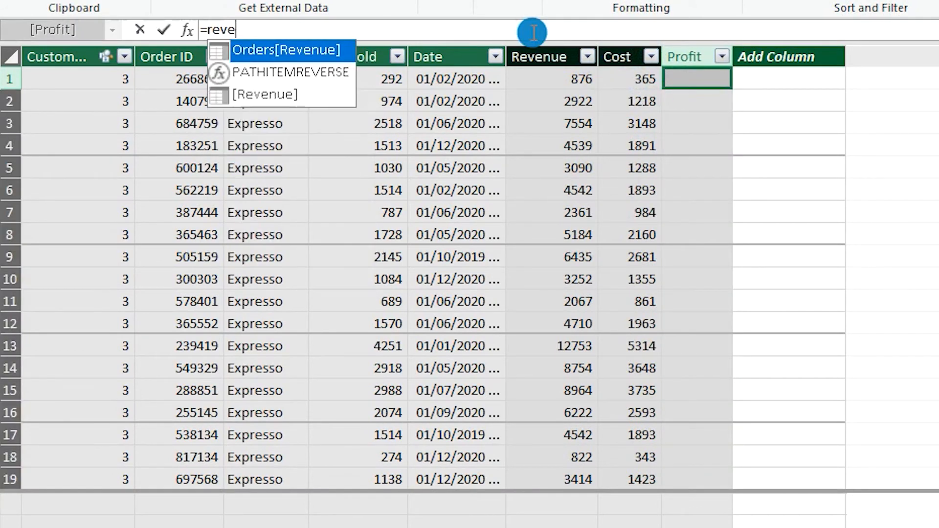
{"action": "double_click", "coordinate": [290, 50]}
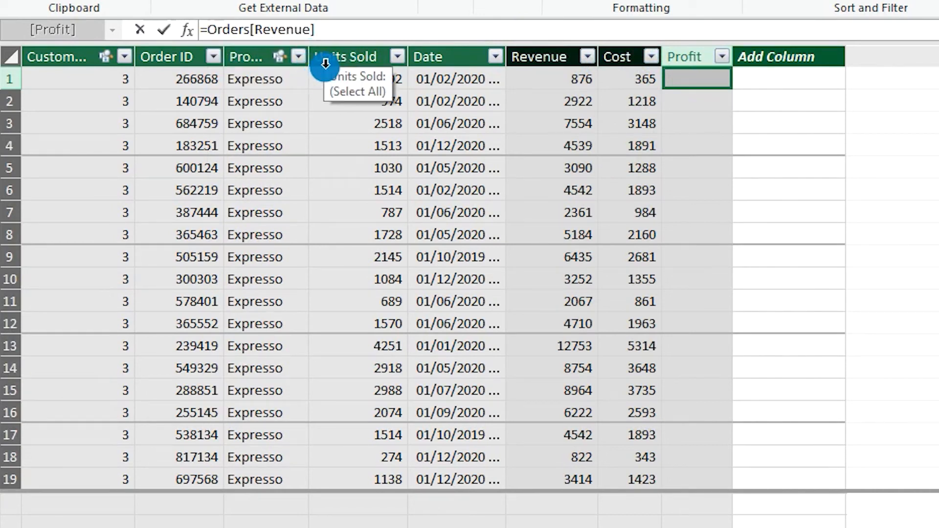
{"action": "type", "text": "-cost"}
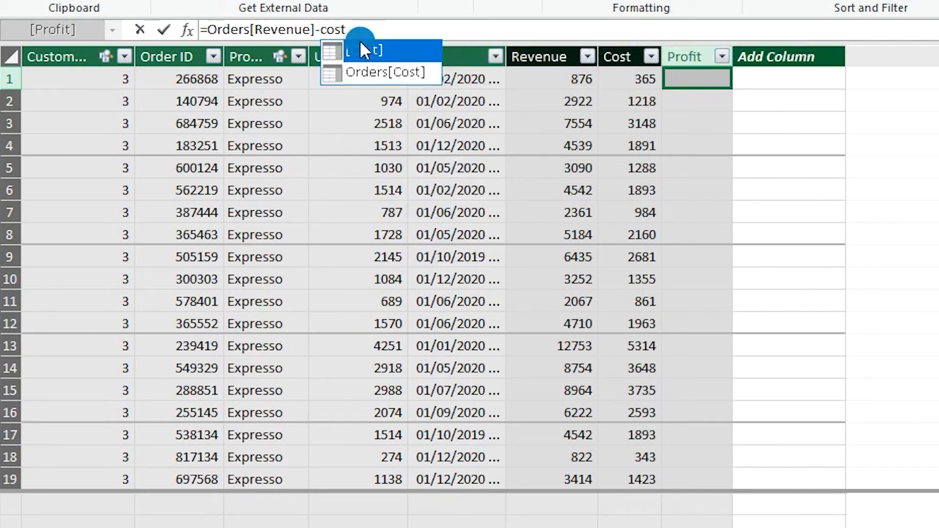
{"action": "double_click", "coordinate": [374, 71]}
{"action": "key", "text": "Return"}
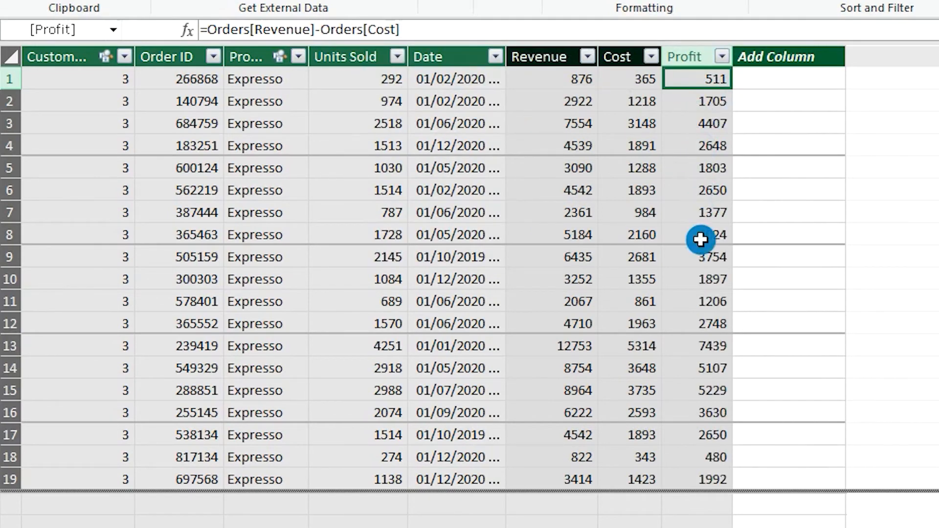
{"action": "scroll", "coordinate": [701, 240], "scroll_direction": "down", "scroll_amount": 4}
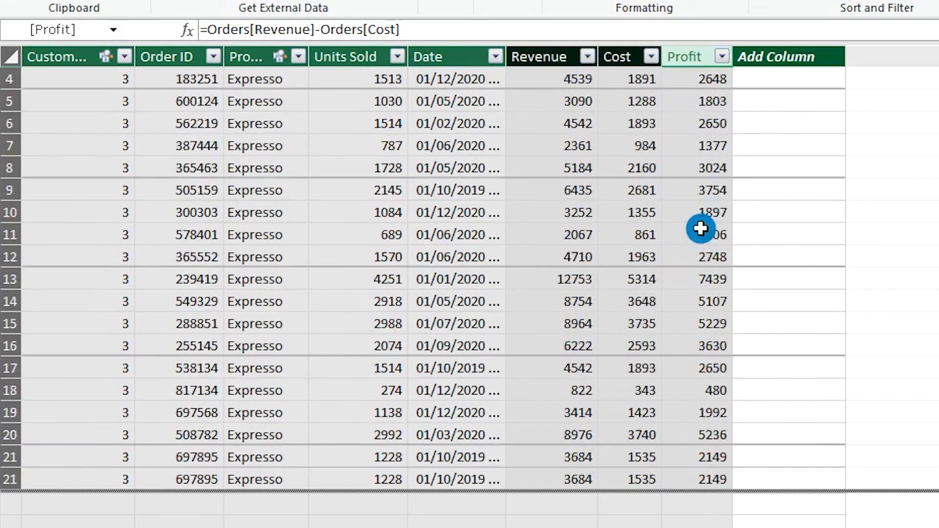
{"action": "scroll", "coordinate": [701, 228], "scroll_direction": "up", "scroll_amount": 3}
{"action": "scroll", "coordinate": [700, 228], "scroll_direction": "up", "scroll_amount": 1}
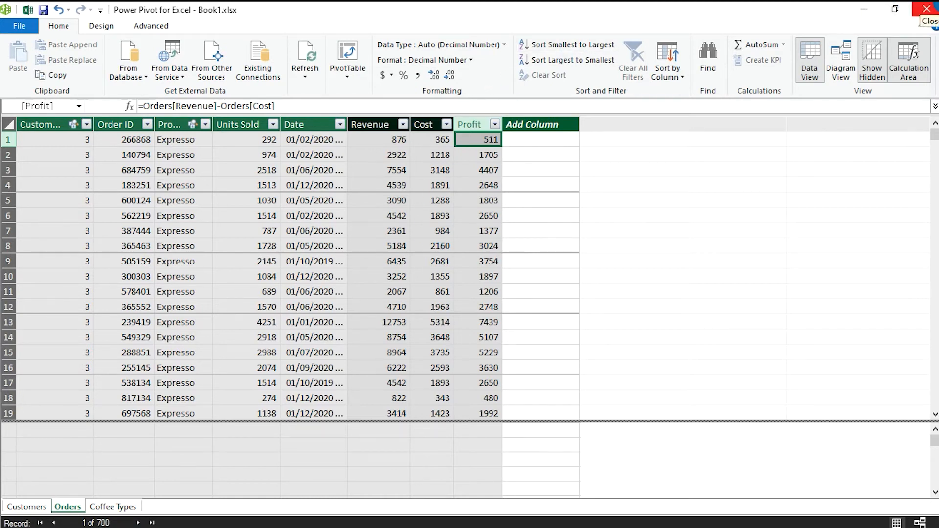
- Close the Power Pivot window and start creating a new measure from the Excel workbook
{"action": "left_click", "coordinate": [926, 9]}
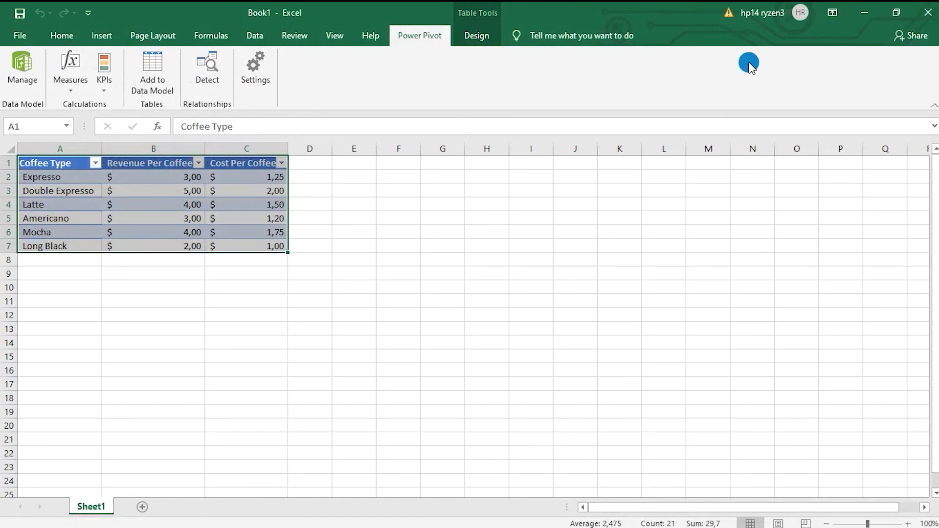
{"action": "left_click", "coordinate": [423, 228]}
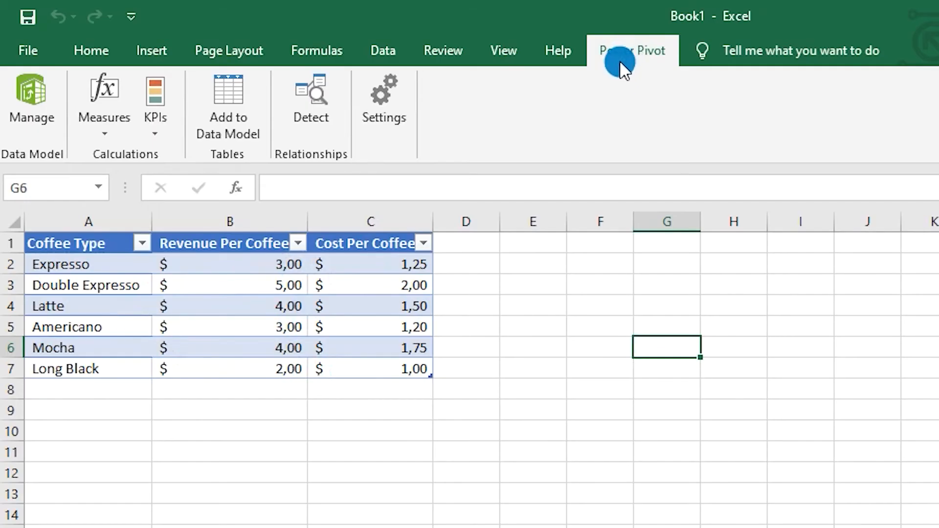
{"action": "left_click", "coordinate": [100, 105]}
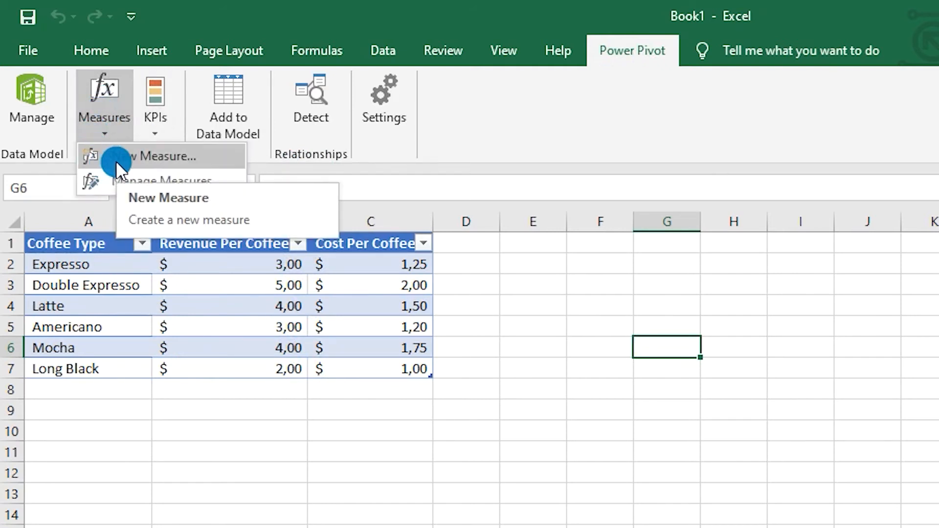
{"action": "left_click", "coordinate": [215, 156]}
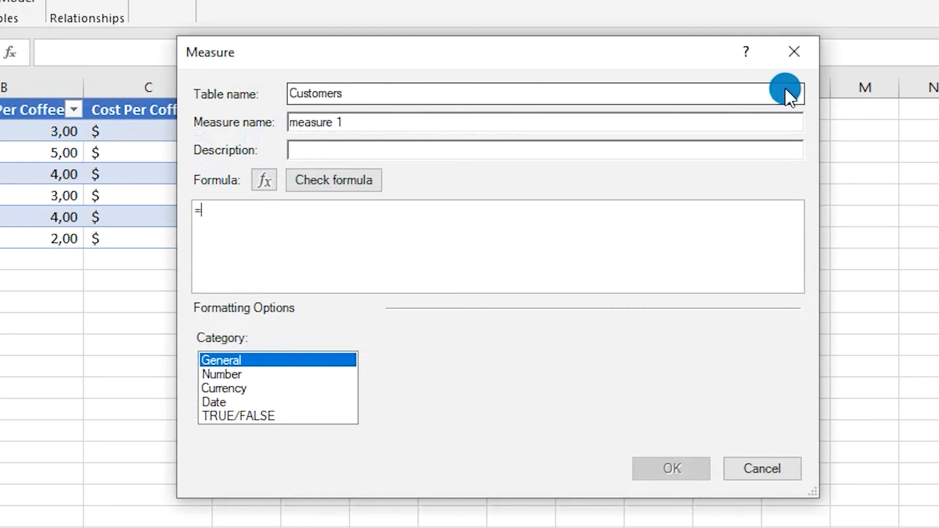
- Keep Customers as the measure's table and name the measure Total number of Customers
{"action": "left_click", "coordinate": [801, 89]}
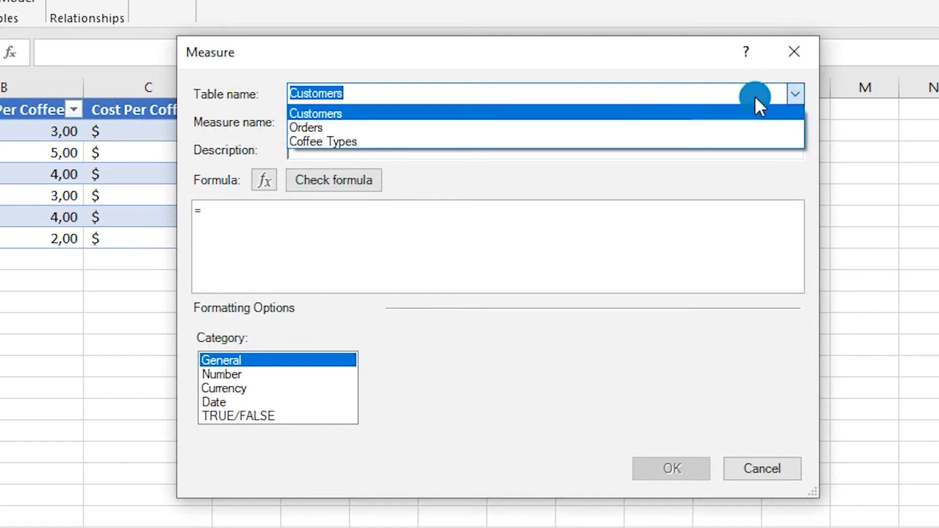
{"action": "left_click", "coordinate": [790, 88]}
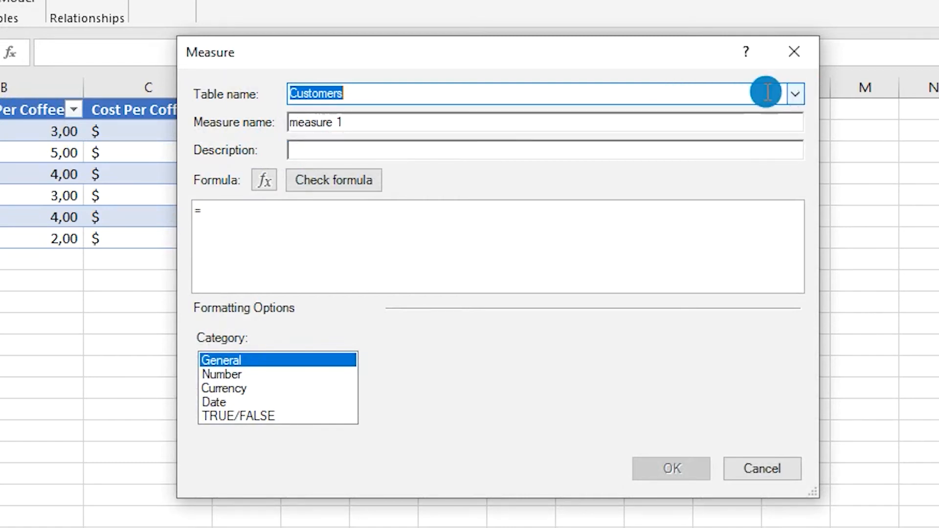
{"action": "left_click", "coordinate": [724, 122]}
{"action": "type", "text": "Total number"}
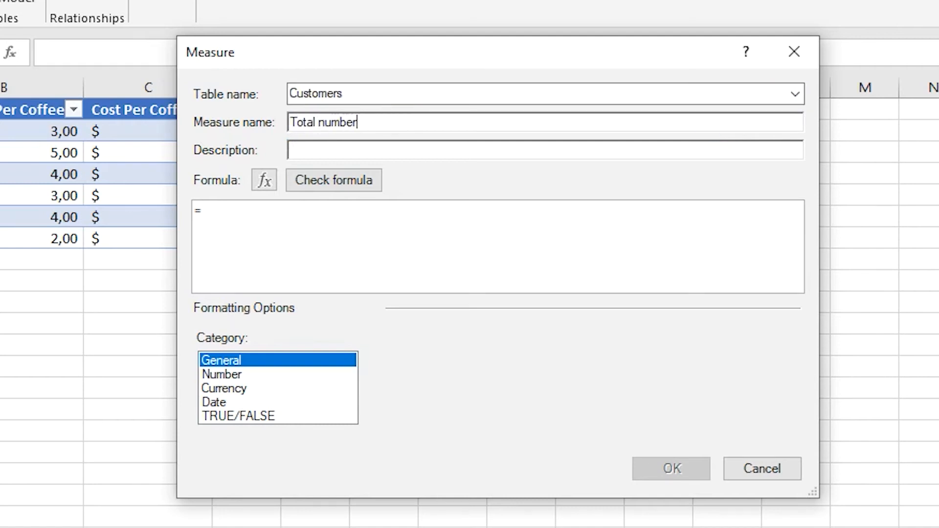
{"action": "type", "text": " of Customers"}
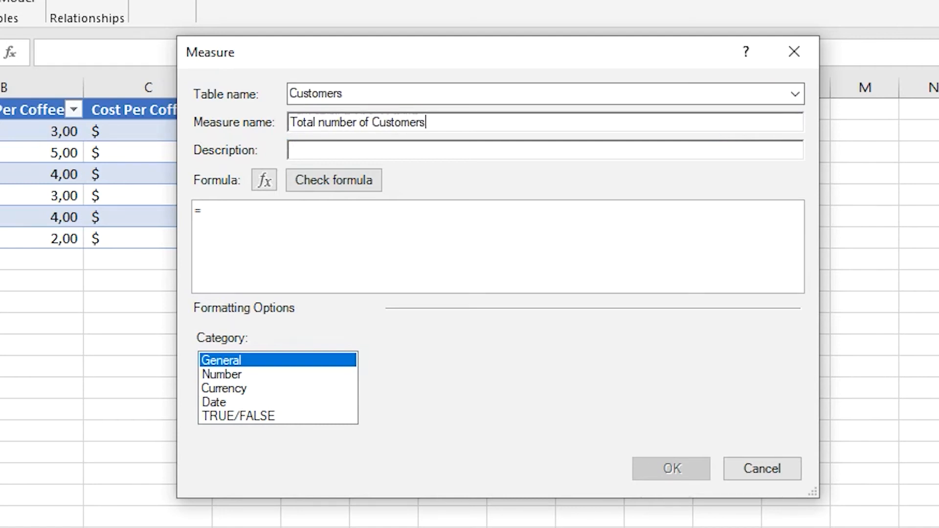
- Set the measure's formula to =DISTINCTCOUNT([Customer ID]) and check it for errors
{"action": "left_click", "coordinate": [353, 233]}
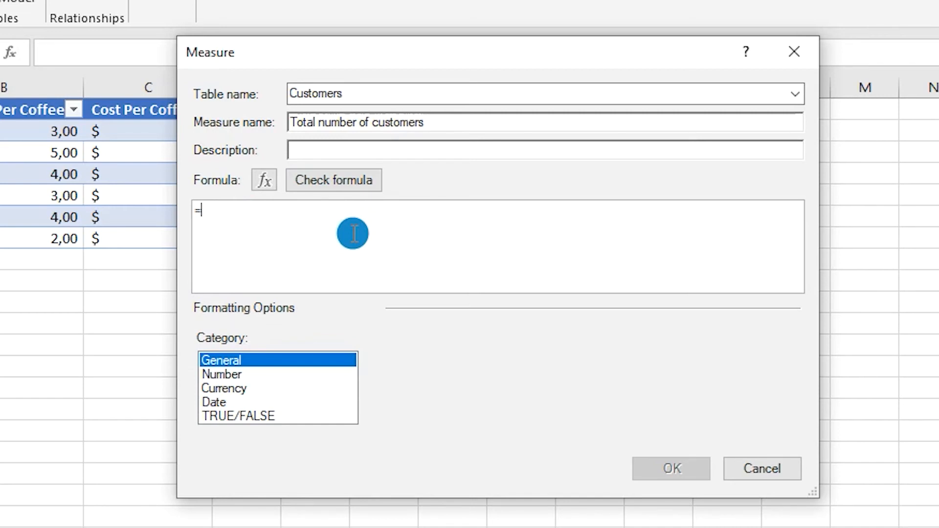
{"action": "type", "text": "dist"}
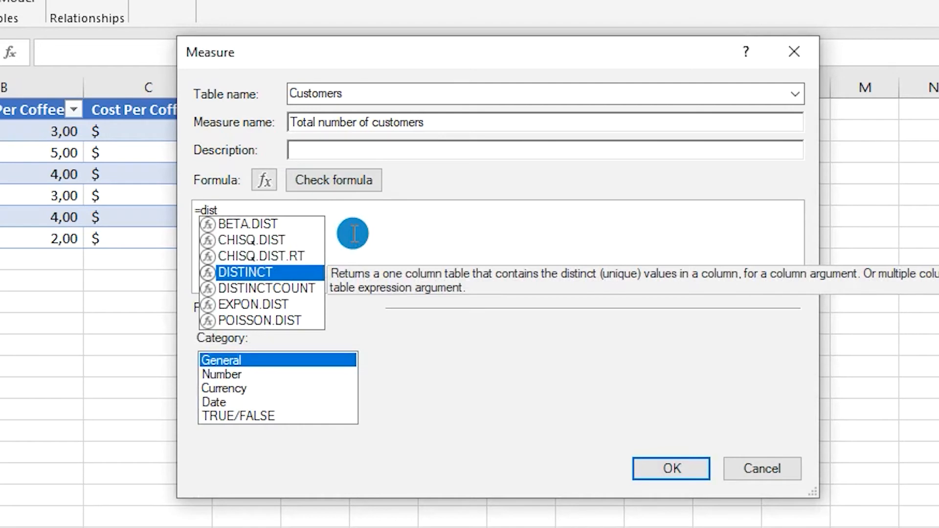
{"action": "left_click", "coordinate": [274, 290]}
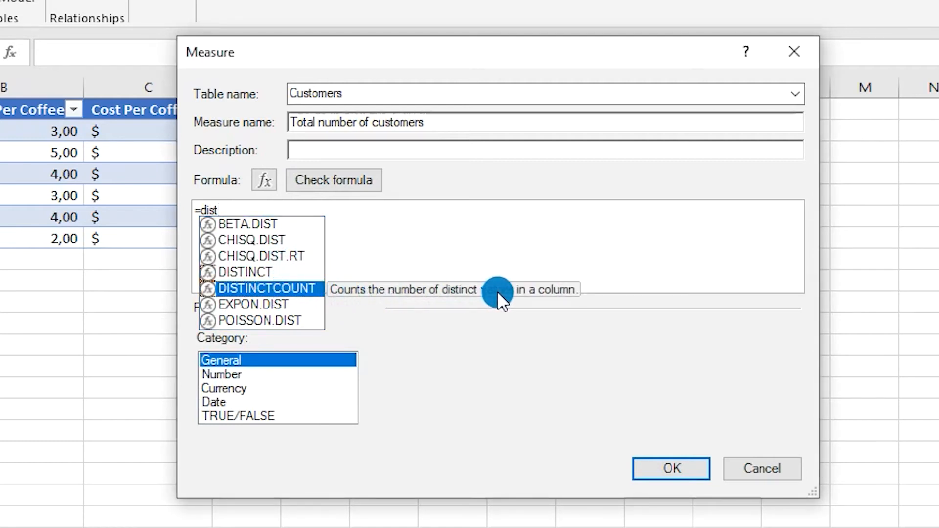
{"action": "double_click", "coordinate": [317, 287]}
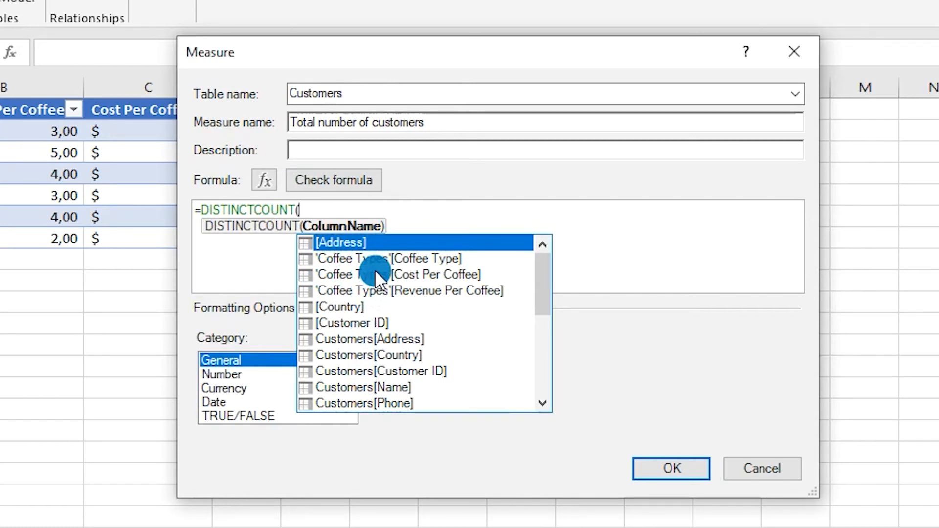
{"action": "double_click", "coordinate": [351, 321]}
{"action": "type", "text": ")"}
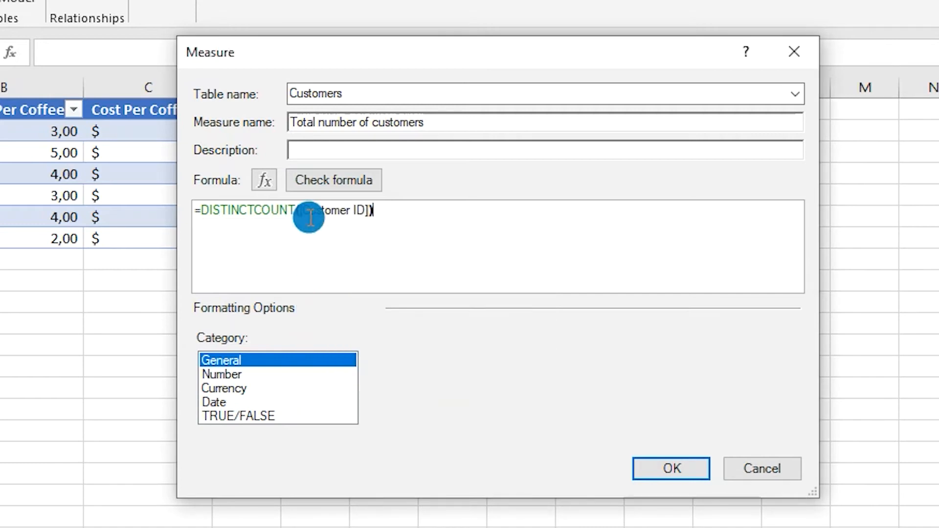
{"action": "left_click", "coordinate": [329, 181]}
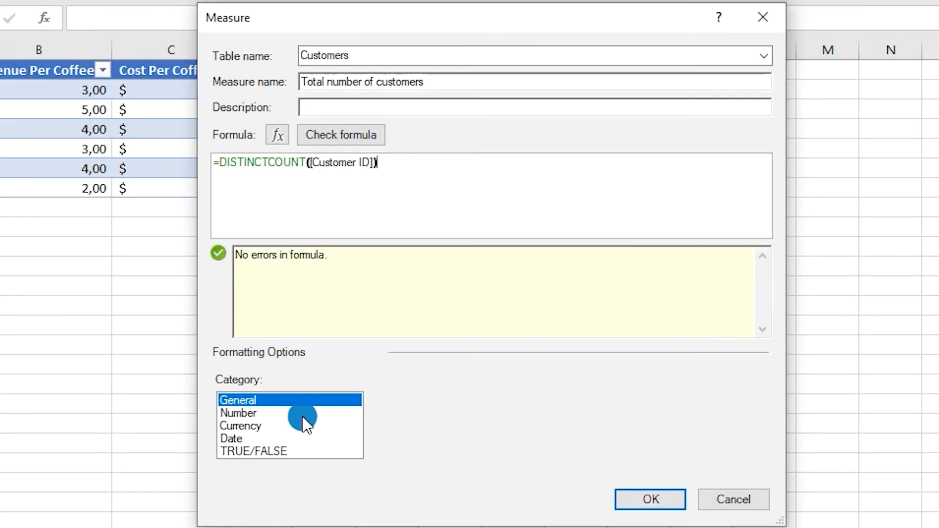
- Format the measure as a decimal number with 0 decimal places and create it
{"action": "left_click", "coordinate": [284, 485]}
{"action": "left_click", "coordinate": [296, 413]}
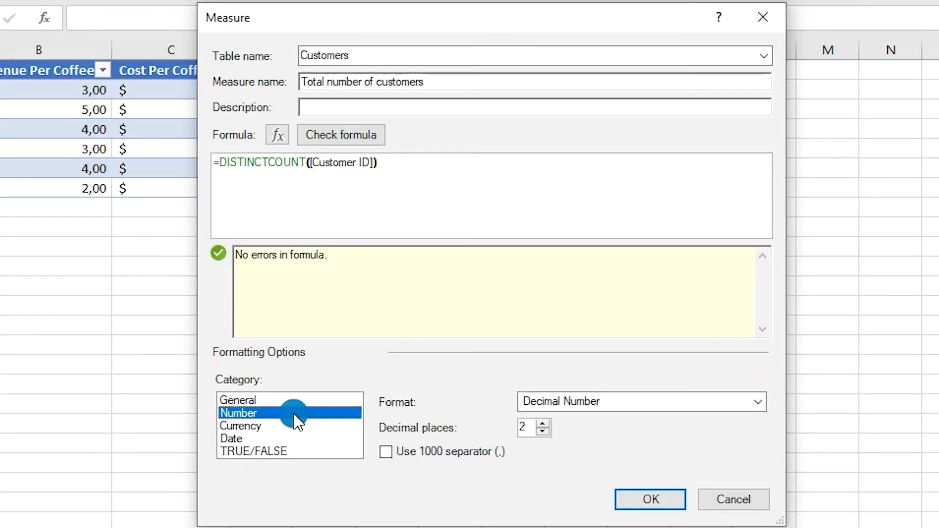
{"action": "left_click", "coordinate": [545, 432]}
{"action": "left_click", "coordinate": [546, 432]}
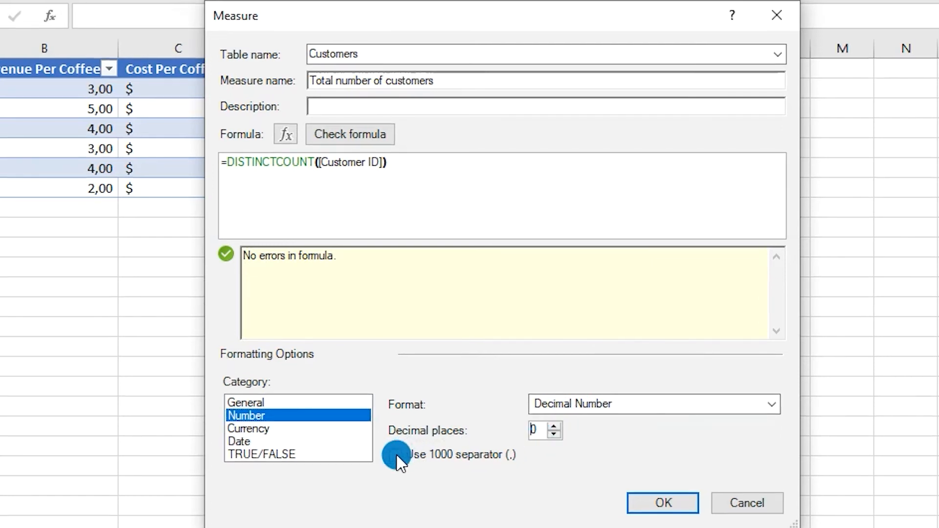
{"action": "left_click", "coordinate": [651, 497]}
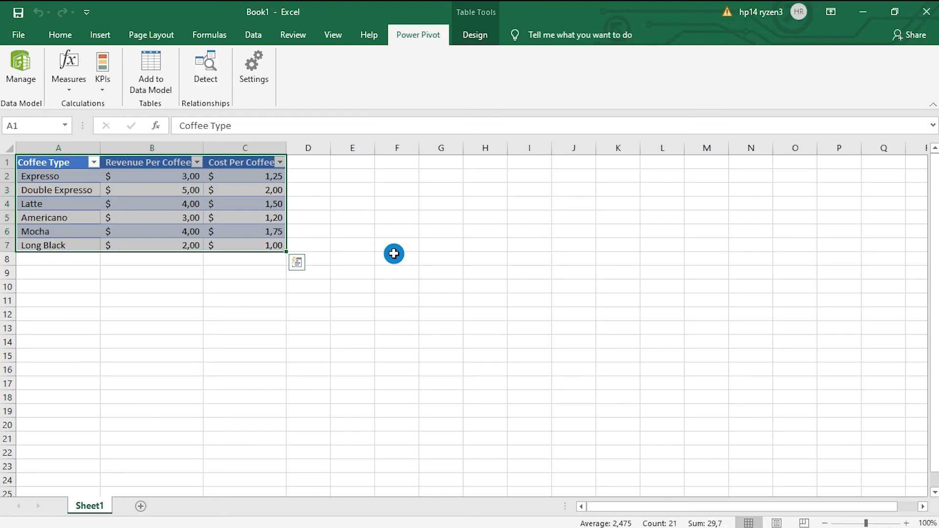
- Open the Power Pivot data model and select the Total number of customers measure in the Customers table
{"action": "left_click", "coordinate": [28, 27]}
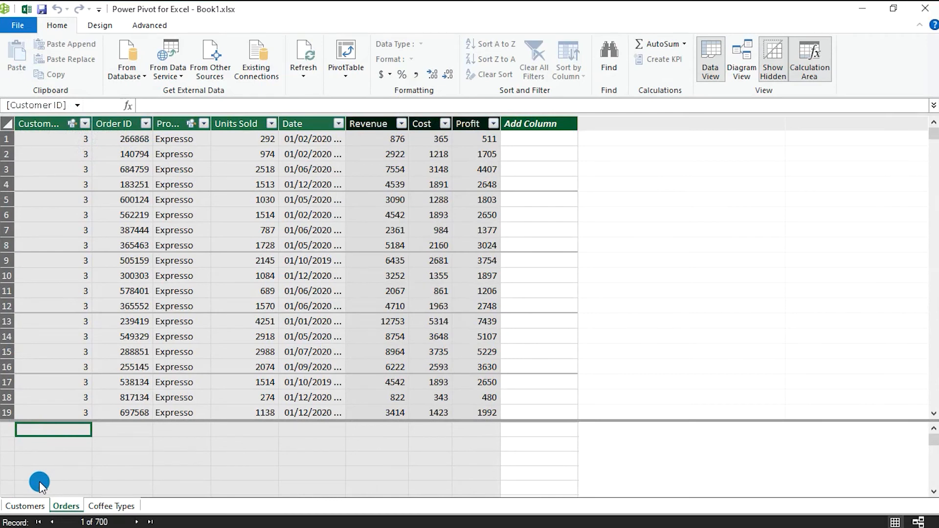
{"action": "left_click", "coordinate": [35, 506]}
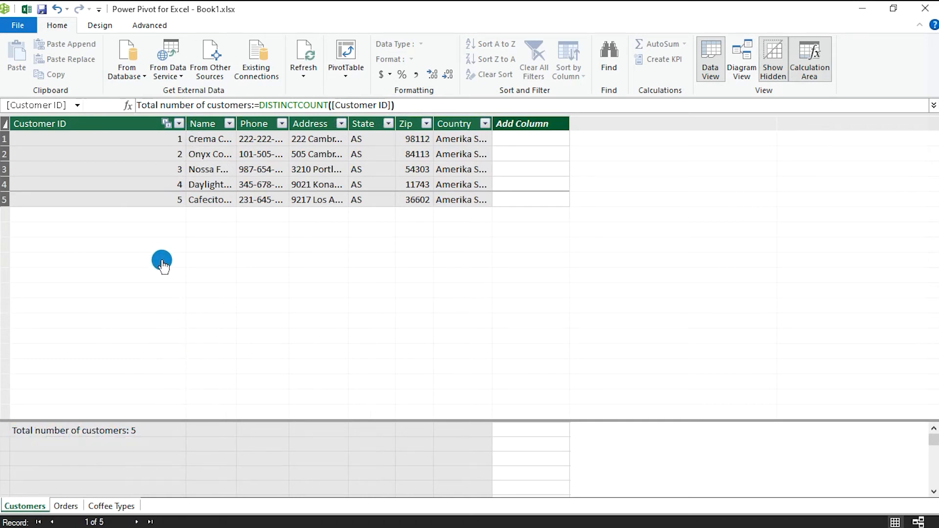
{"action": "left_click", "coordinate": [106, 430]}
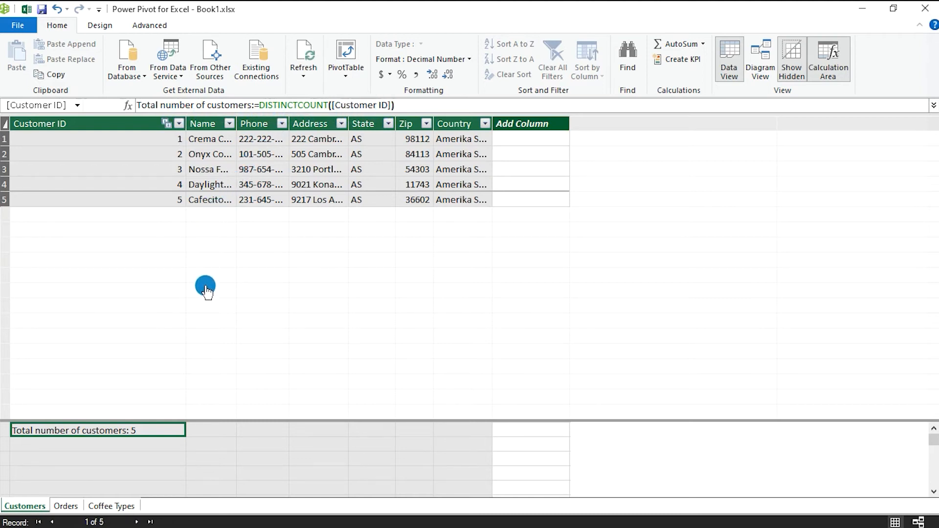
- Add a measure below Total number of customers with the formula =SUM(Orders[Profit])
{"action": "left_click", "coordinate": [106, 444]}
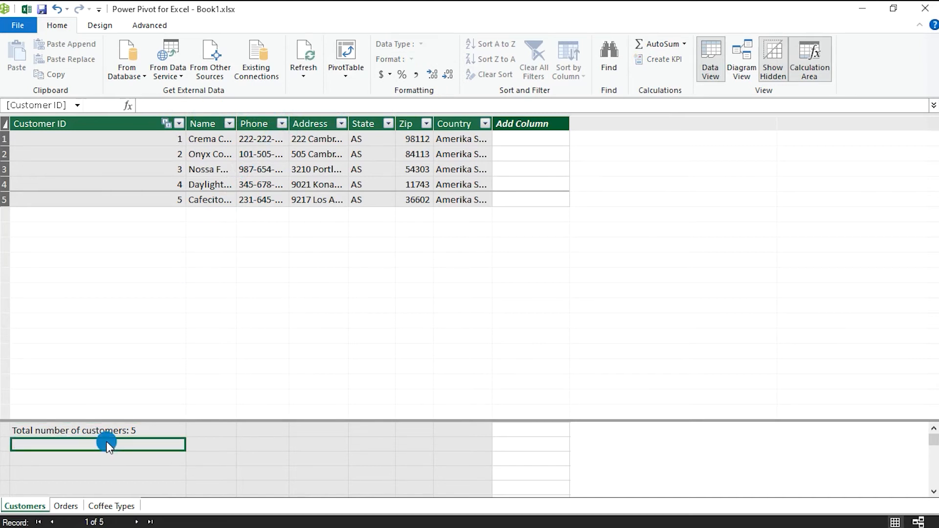
{"action": "left_click", "coordinate": [265, 105]}
{"action": "left_click", "coordinate": [265, 107]}
{"action": "type", "text": "="}
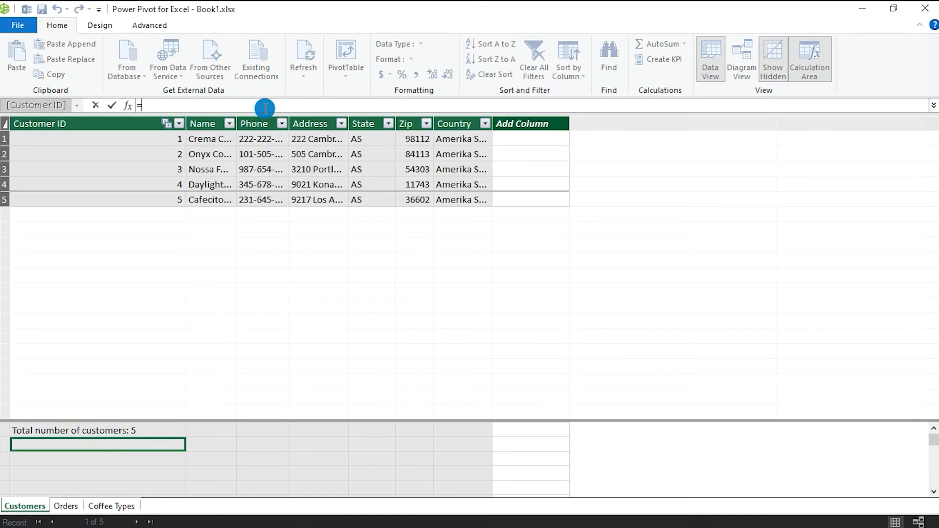
{"action": "type", "text": "sum"}
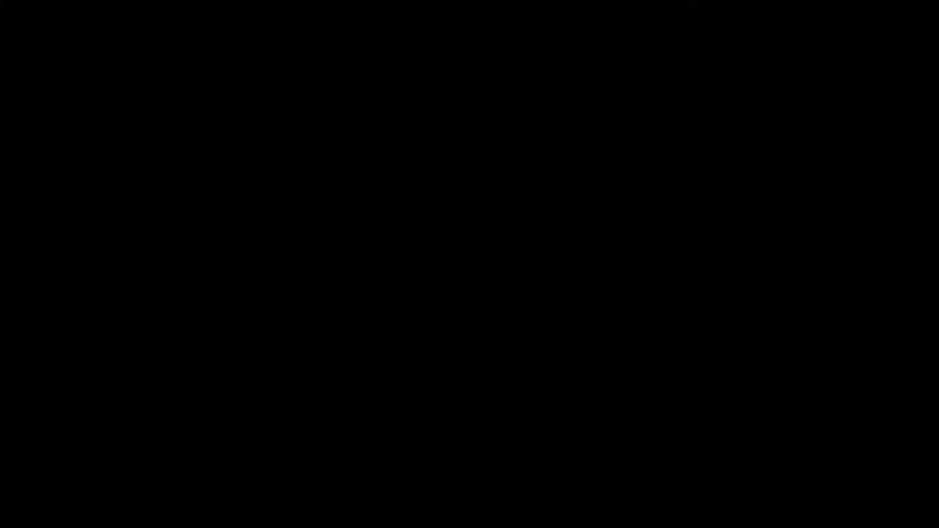
{"action": "key", "text": "Tab"}
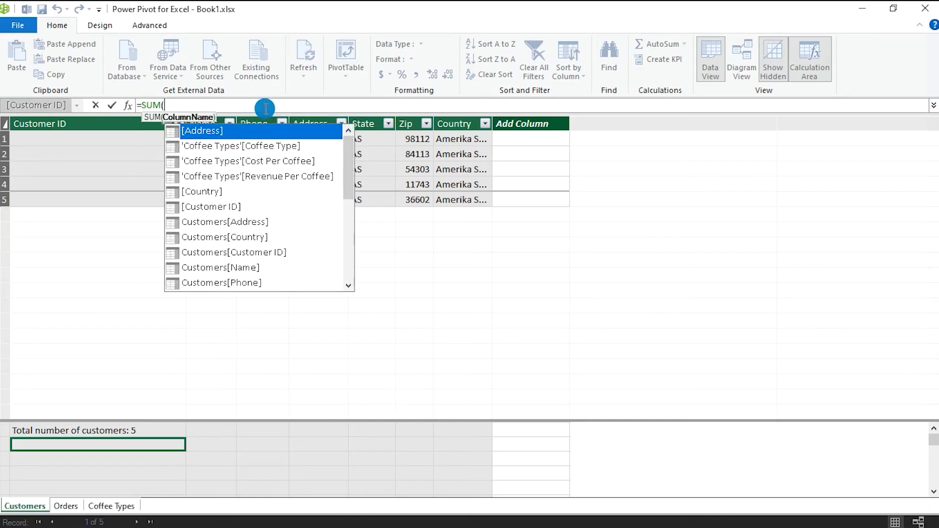
{"action": "left_click_drag", "start_coordinate": [348, 146], "coordinate": [340, 226]}
{"action": "left_click", "coordinate": [205, 188]}
{"action": "left_click", "coordinate": [216, 208]}
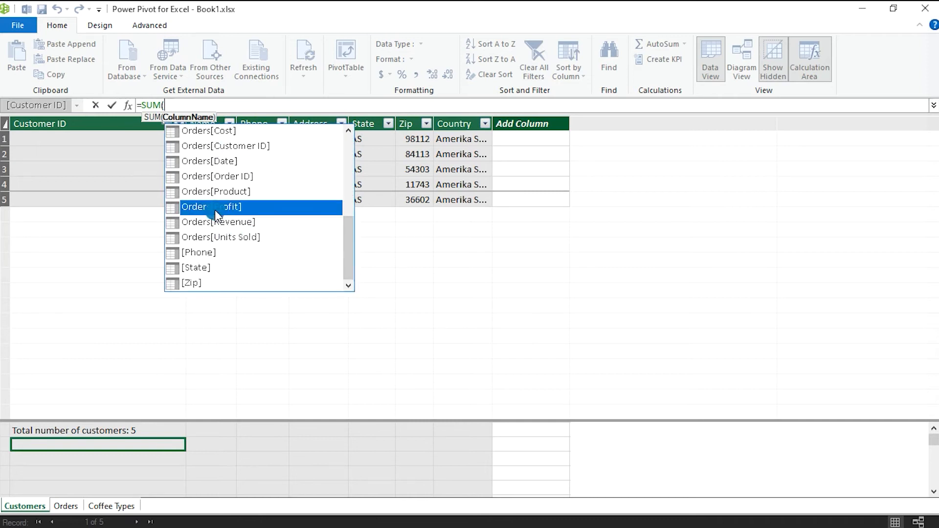
{"action": "double_click", "coordinate": [272, 211]}
{"action": "type", "text": ")"}
{"action": "key", "text": "Return"}
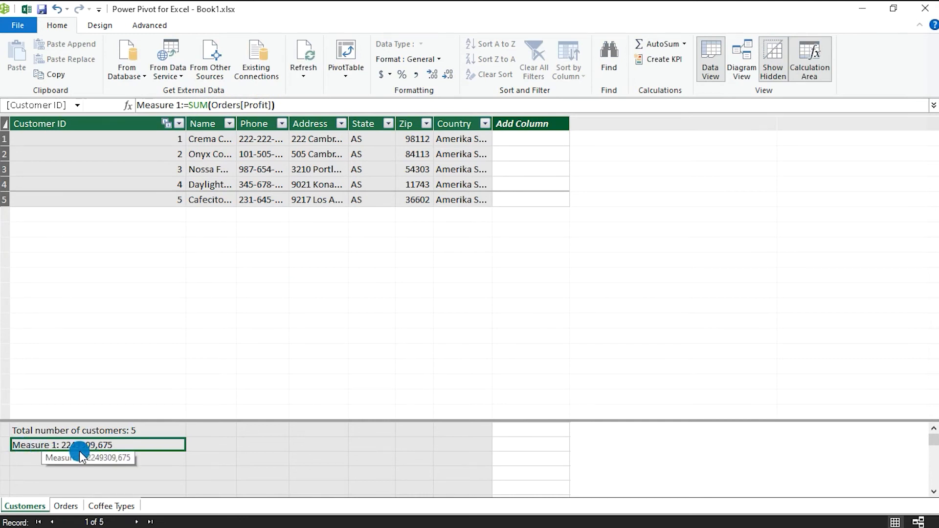
- Rename the profit sum measure as Total Profit and format it as $ English (United States) currency
{"action": "left_click", "coordinate": [181, 106]}
{"action": "key", "text": "BackSpace"}
{"action": "key", "text": "BackSpace"}
{"action": "key", "text": "BackSpace"}
{"action": "key", "text": "BackSpace"}
{"action": "key", "text": "BackSpace"}
{"action": "key", "text": "BackSpace"}
{"action": "key", "text": "BackSpace"}
{"action": "key", "text": "BackSpace"}
{"action": "key", "text": "BackSpace"}
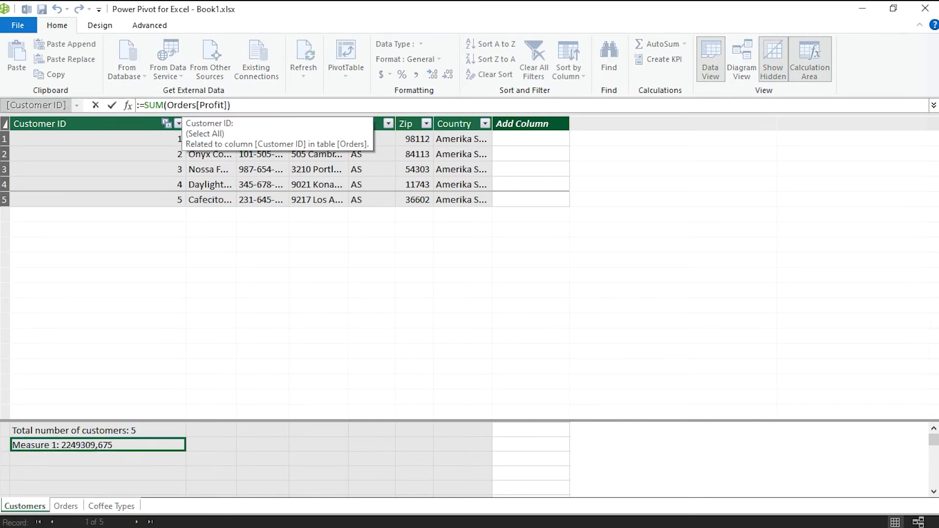
{"action": "type", "text": "Total Profit"}
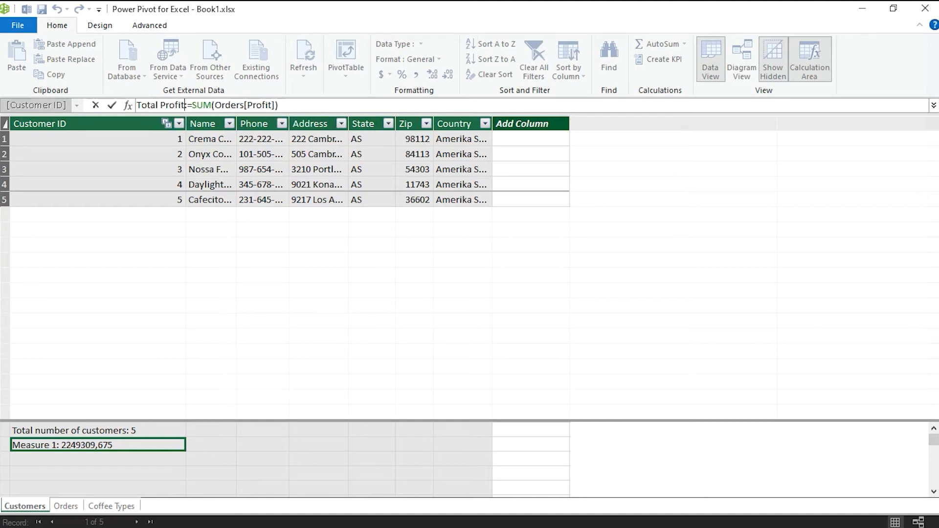
{"action": "key", "text": "Return"}
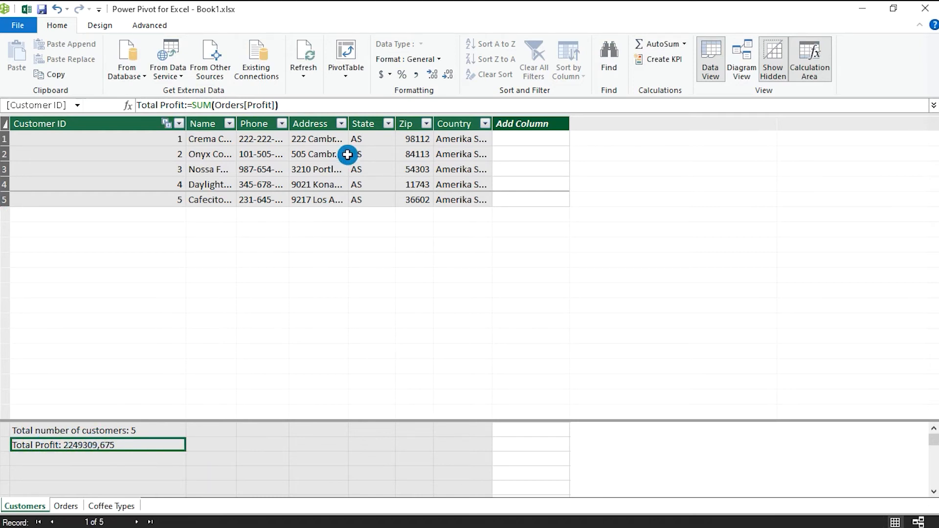
{"action": "left_click", "coordinate": [385, 75]}
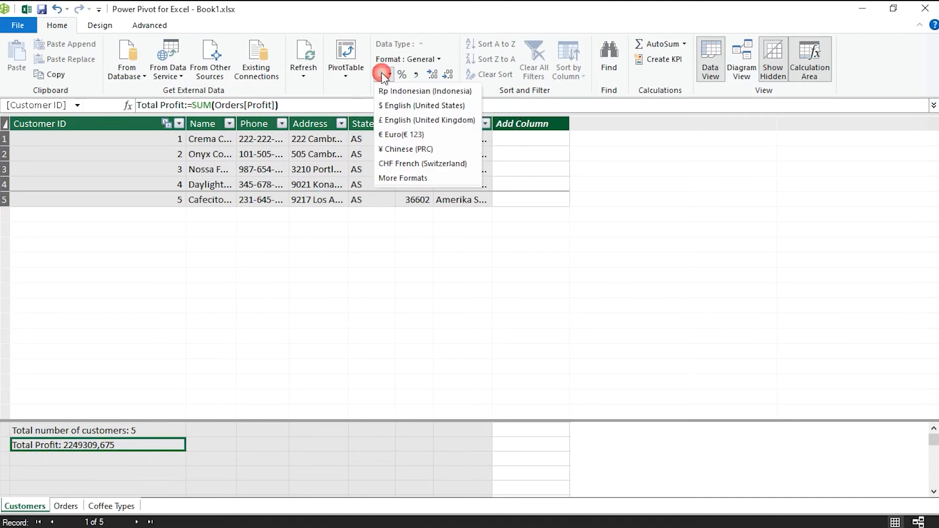
{"action": "left_click", "coordinate": [393, 106]}
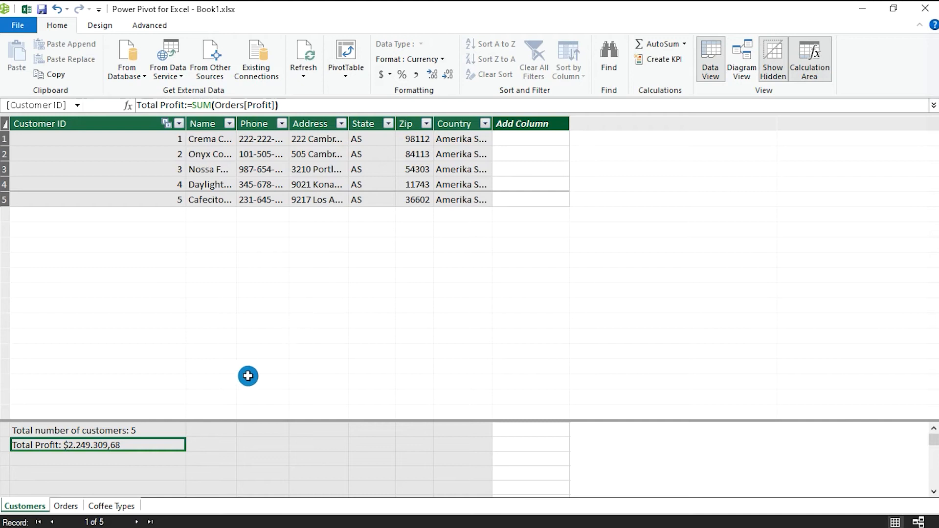
- Add a measure below Total Profit with the formula =[Total Profit]/[Total number of customers]
{"action": "left_click", "coordinate": [142, 458]}
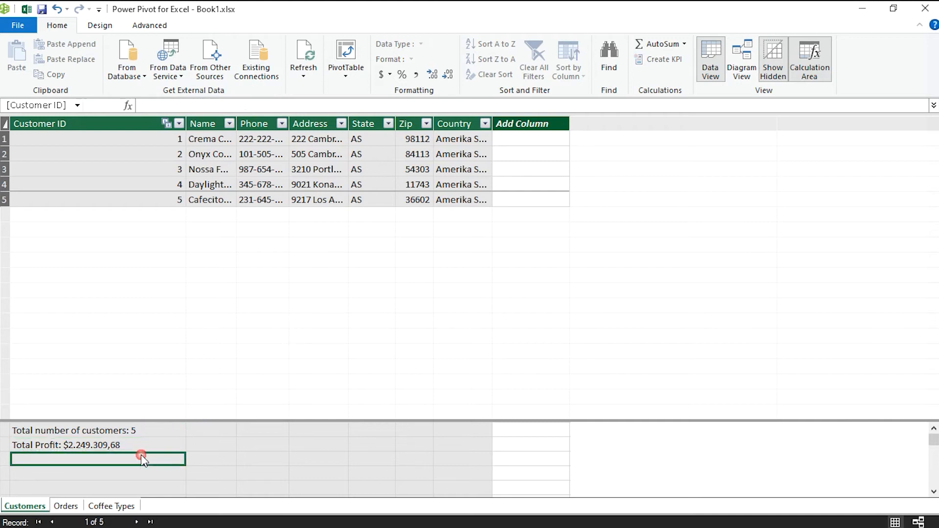
{"action": "left_click", "coordinate": [182, 105]}
{"action": "type", "text": "="}
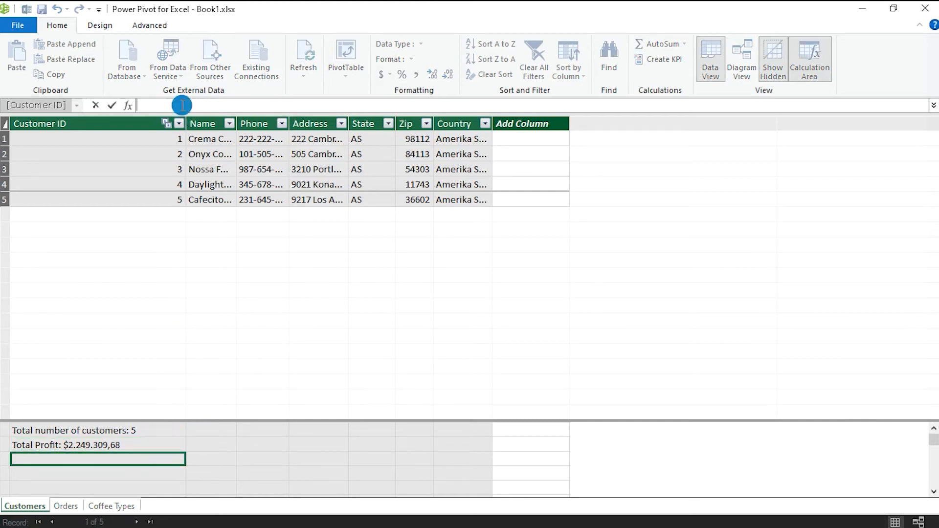
{"action": "type", "text": "total"}
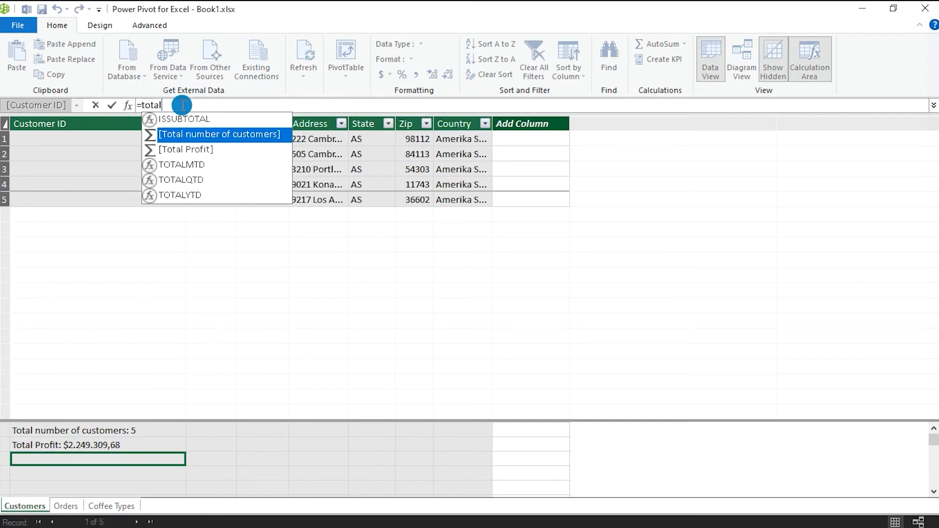
{"action": "left_click", "coordinate": [199, 150]}
{"action": "double_click", "coordinate": [199, 150]}
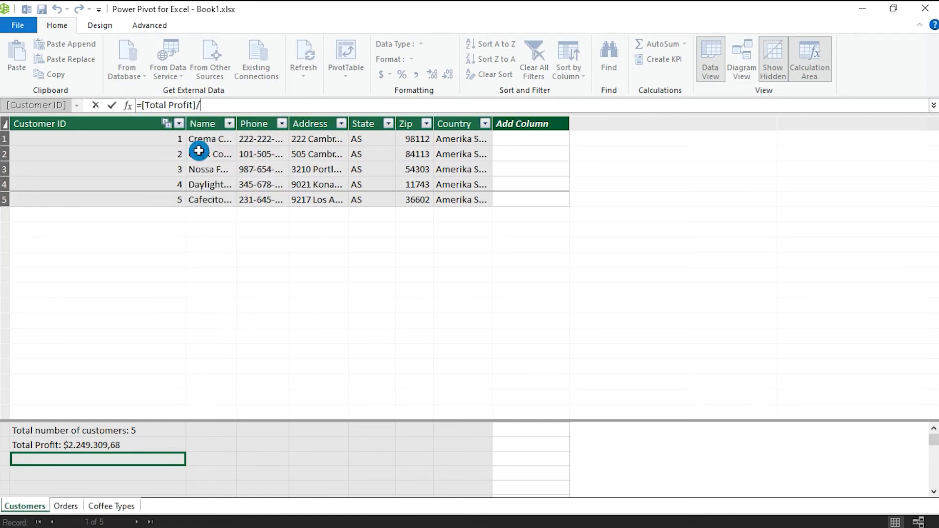
{"action": "type", "text": "/"}
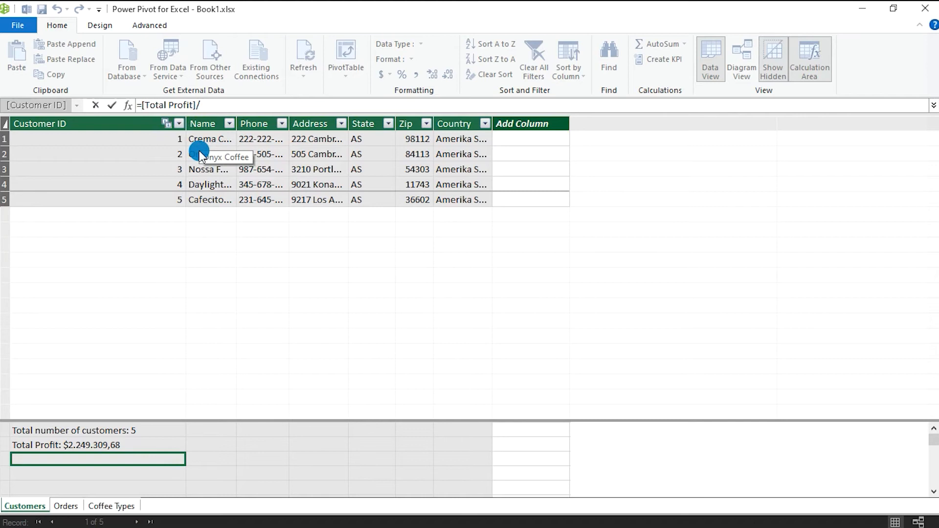
{"action": "type", "text": "total"}
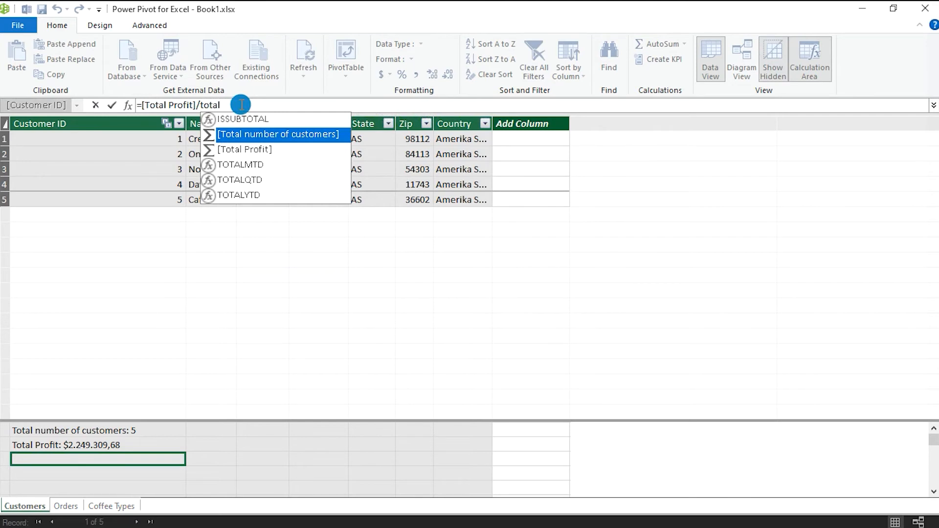
{"action": "double_click", "coordinate": [264, 135]}
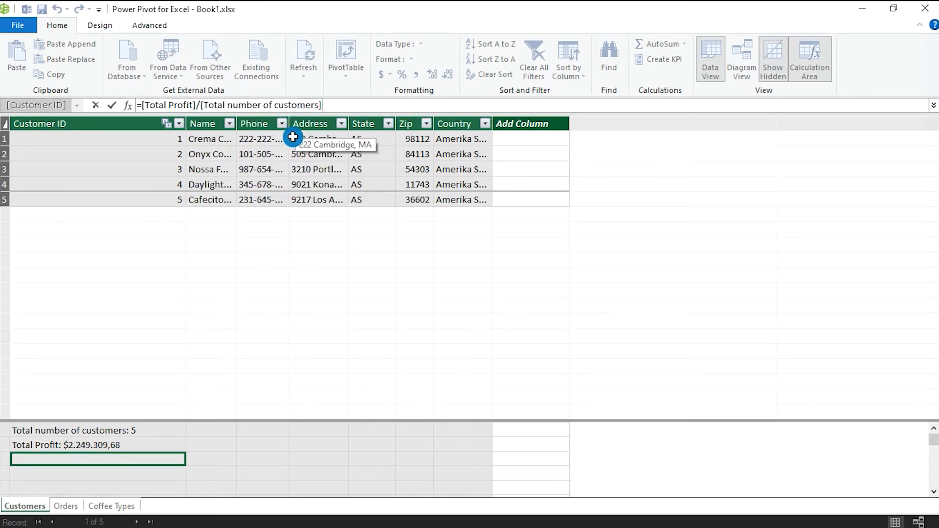
{"action": "key", "text": "Return"}
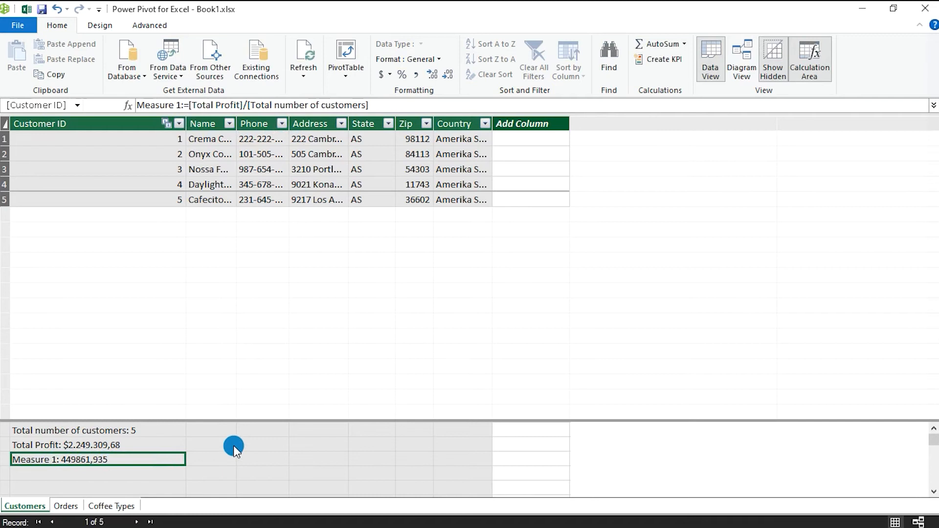
- Rename the division measure as Average profit per customer and format it as US dollar currency
{"action": "left_click", "coordinate": [167, 106]}
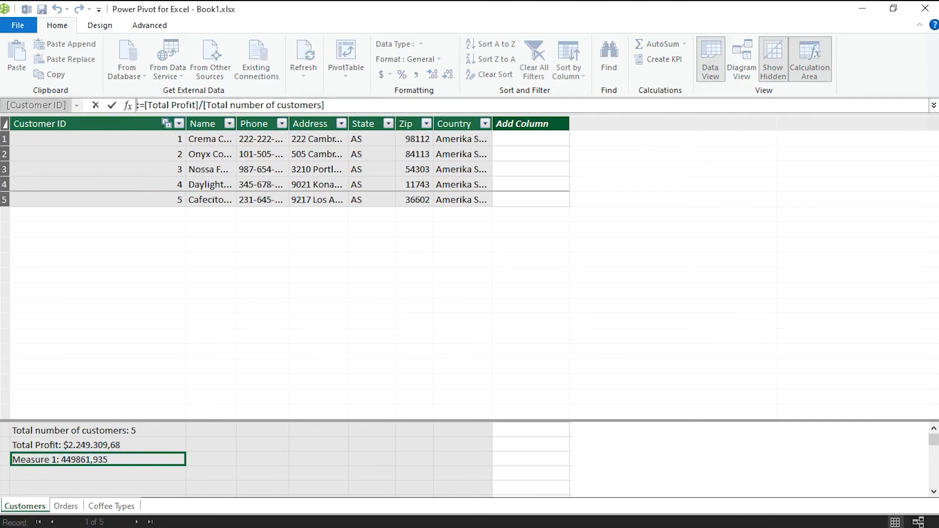
{"action": "type", "text": "Average"}
{"action": "type", "text": " profit per cus"}
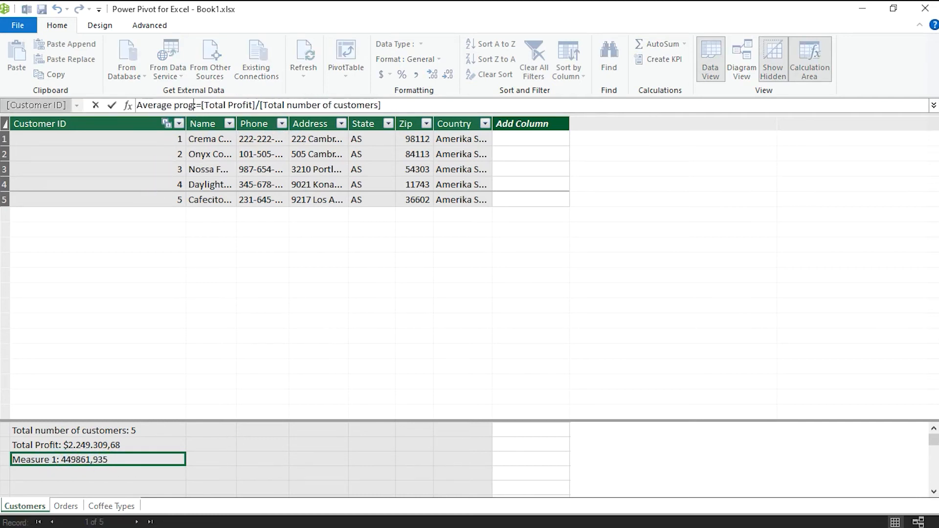
{"action": "type", "text": "tomer"}
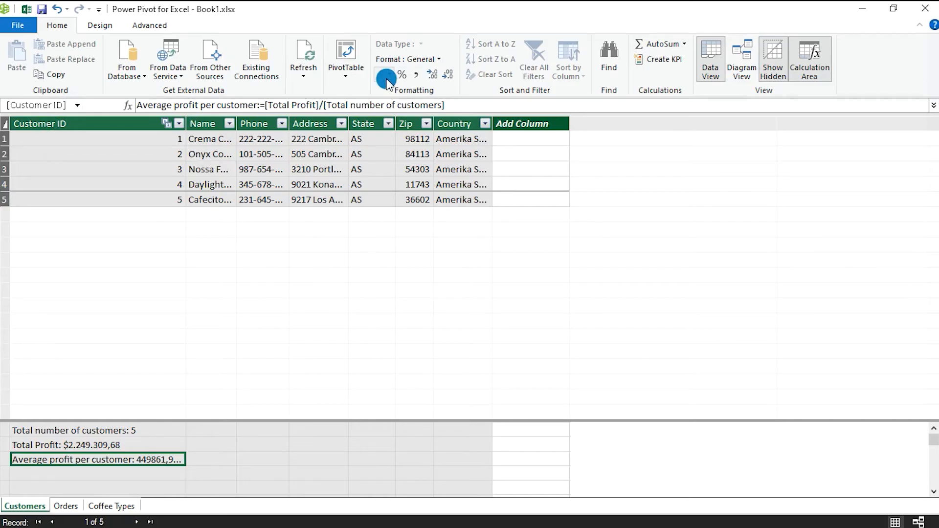
{"action": "left_click", "coordinate": [390, 75]}
{"action": "left_click", "coordinate": [416, 103]}
- Widen the Customer ID column to fit the measure text and close the Power Pivot window
{"action": "left_click_drag", "start_coordinate": [186, 123], "coordinate": [226, 127]}
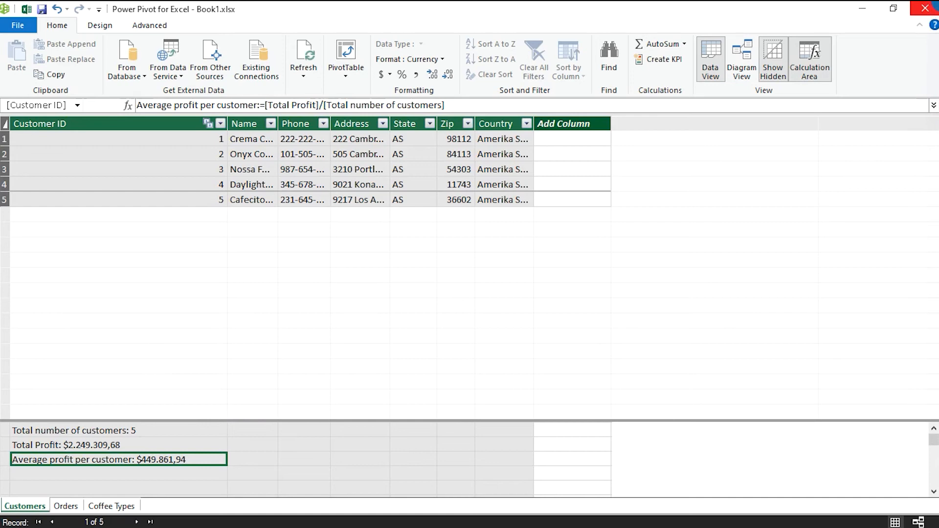
{"action": "left_click", "coordinate": [936, 4]}
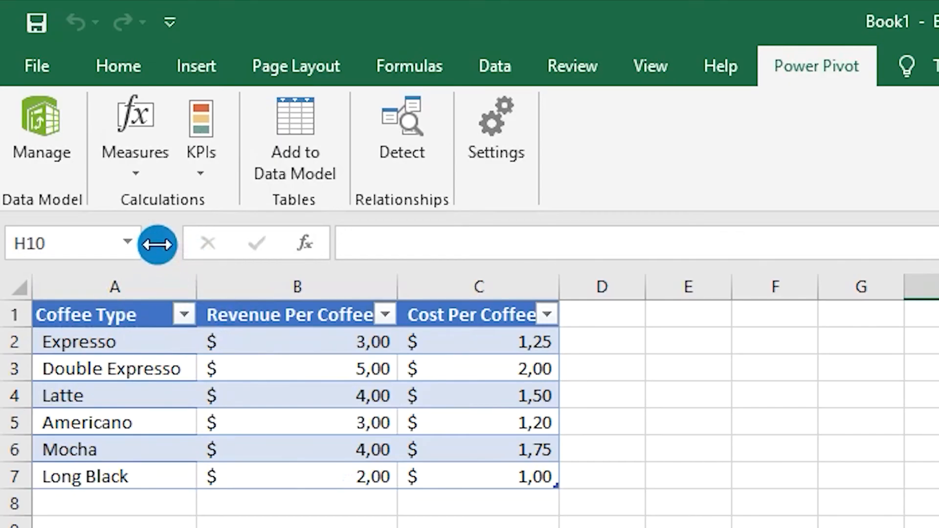
- Create a PivotTable on a new worksheet using this workbook's Data Model as the source
{"action": "left_click", "coordinate": [175, 59]}
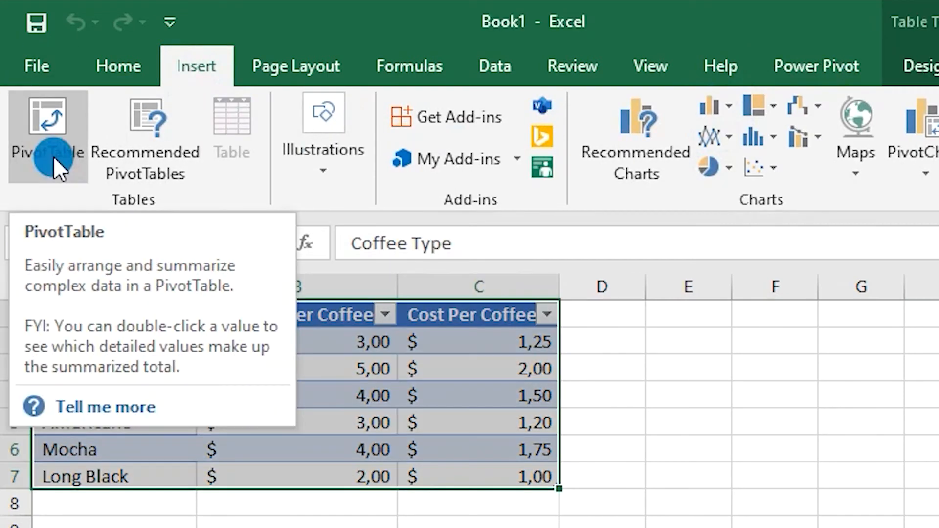
{"action": "left_click", "coordinate": [54, 166]}
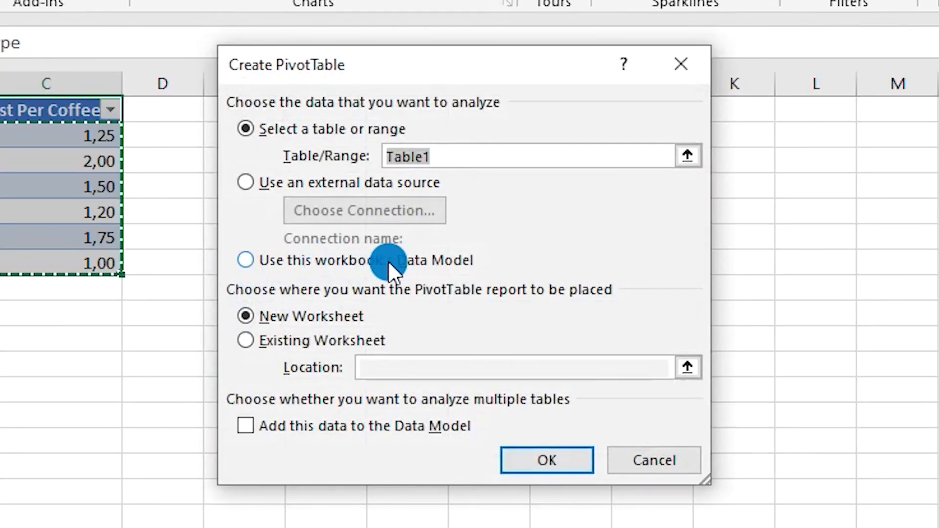
{"action": "left_click", "coordinate": [254, 263]}
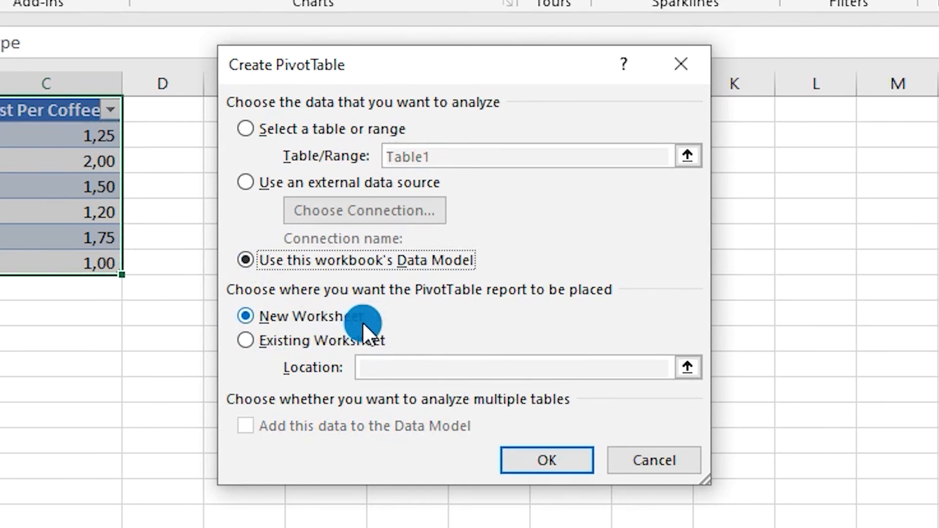
{"action": "left_click", "coordinate": [526, 460]}
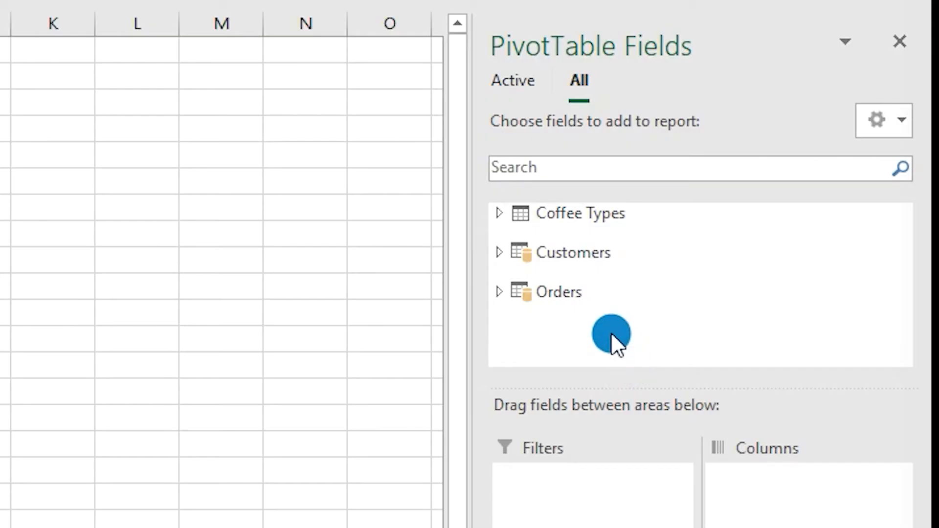
- Add the Name field from the Customers table to the PivotTable rows
{"action": "left_click", "coordinate": [515, 252]}
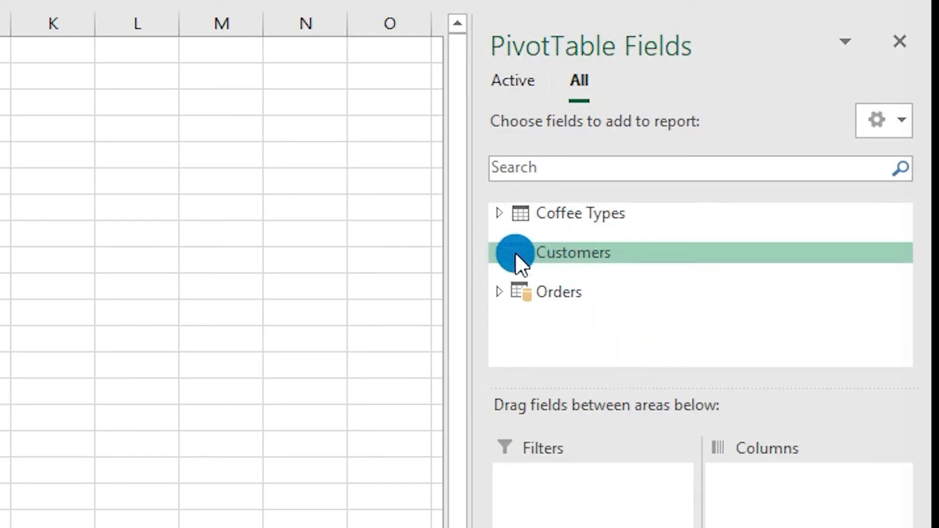
{"action": "left_click", "coordinate": [500, 252]}
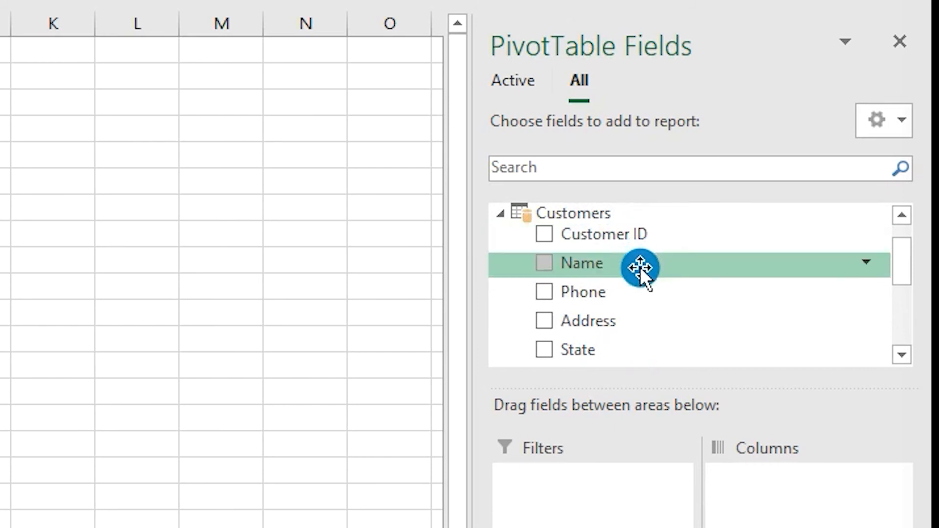
{"action": "scroll", "coordinate": [640, 310], "scroll_direction": "down", "scroll_amount": 3}
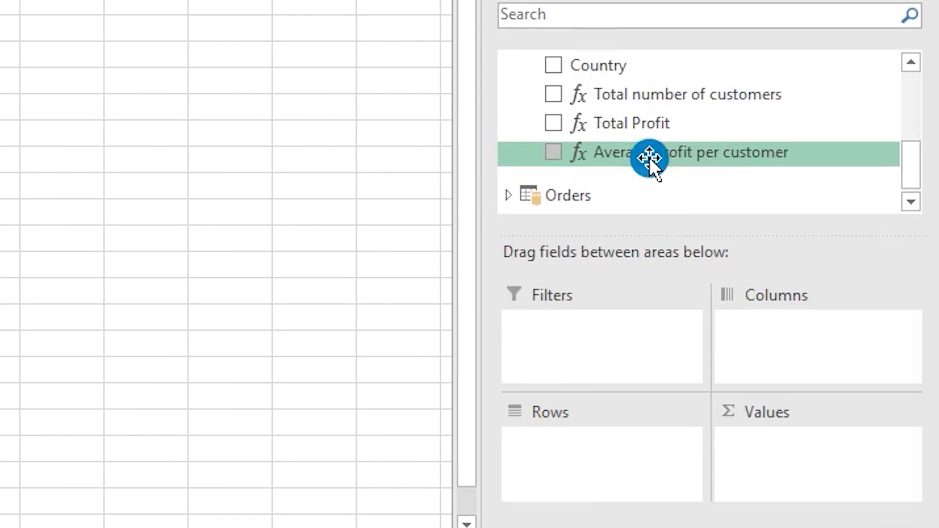
{"action": "scroll", "coordinate": [640, 310], "scroll_direction": "up", "scroll_amount": 1}
{"action": "scroll", "coordinate": [646, 144], "scroll_direction": "up", "scroll_amount": 2}
{"action": "left_click_drag", "start_coordinate": [640, 115], "coordinate": [614, 445]}
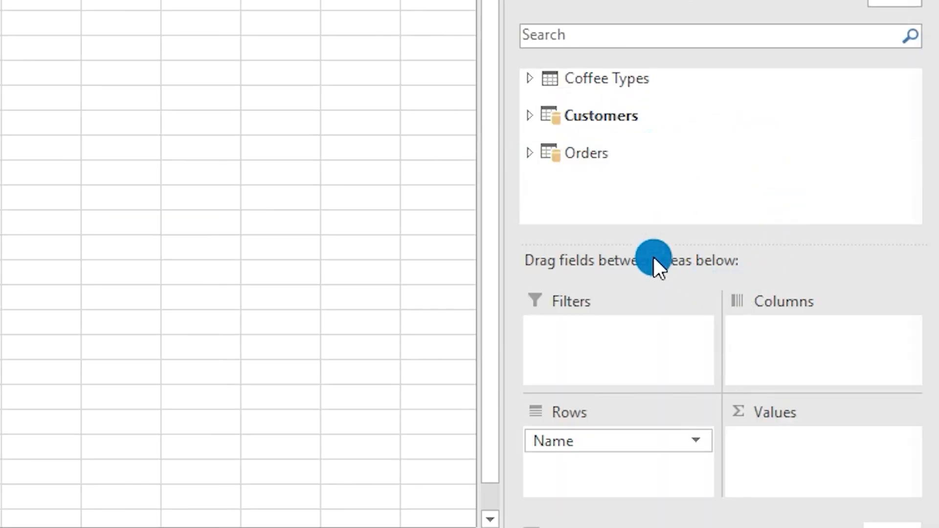
- Add the Order ID field from the Orders table to the PivotTable values
{"action": "left_click", "coordinate": [527, 154]}
{"action": "scroll", "coordinate": [663, 136], "scroll_direction": "down", "scroll_amount": 2}
{"action": "scroll", "coordinate": [671, 105], "scroll_direction": "up", "scroll_amount": 2}
{"action": "scroll", "coordinate": [671, 104], "scroll_direction": "down", "scroll_amount": 1}
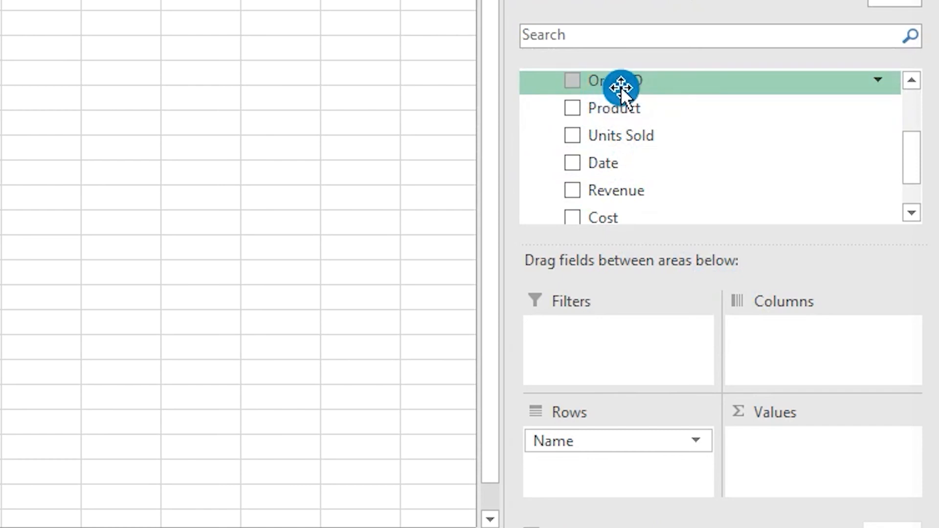
{"action": "left_click_drag", "start_coordinate": [644, 86], "coordinate": [800, 454]}
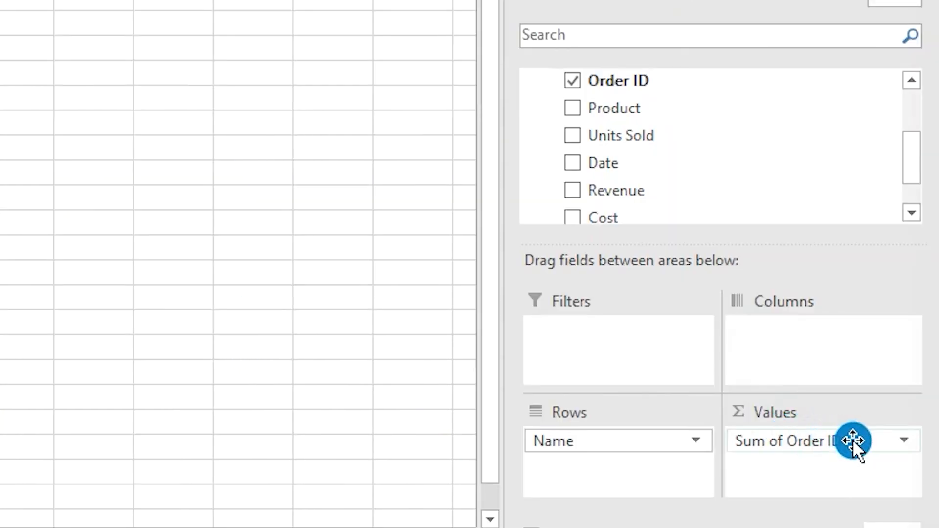
- Change the summary calculation of the Order ID value field to Count
{"action": "left_click", "coordinate": [849, 440]}
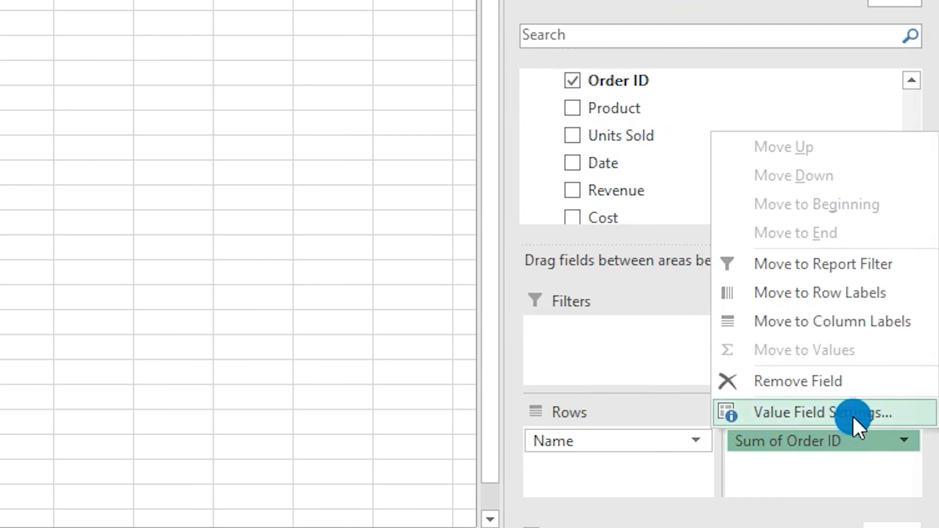
{"action": "left_click", "coordinate": [853, 416]}
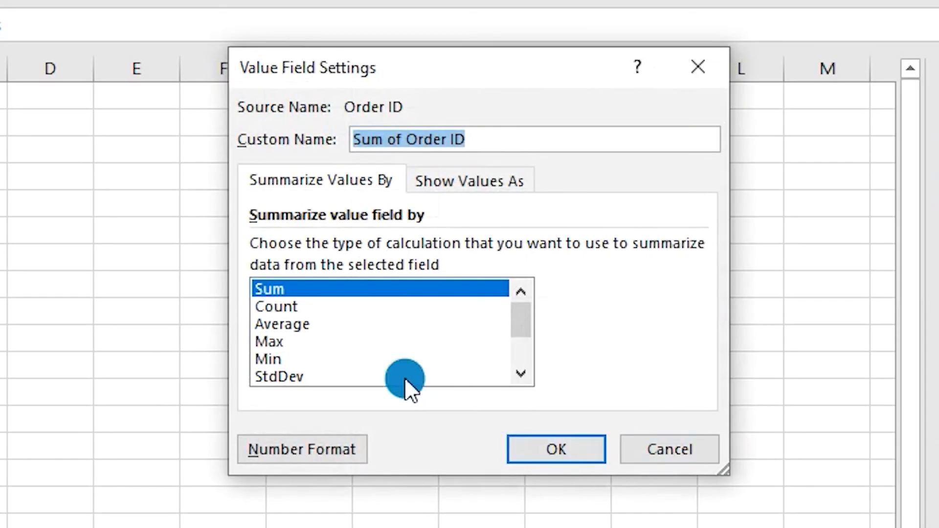
{"action": "left_click", "coordinate": [277, 307]}
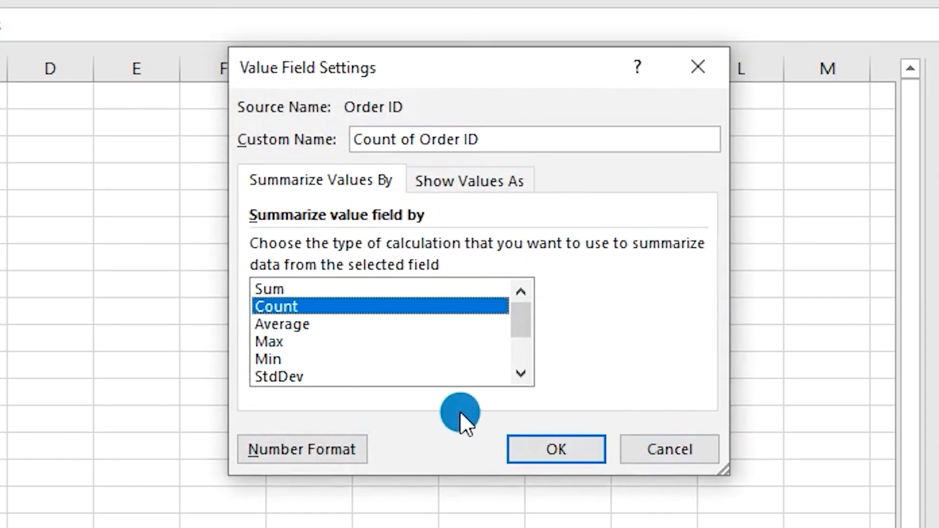
{"action": "left_click", "coordinate": [537, 447]}
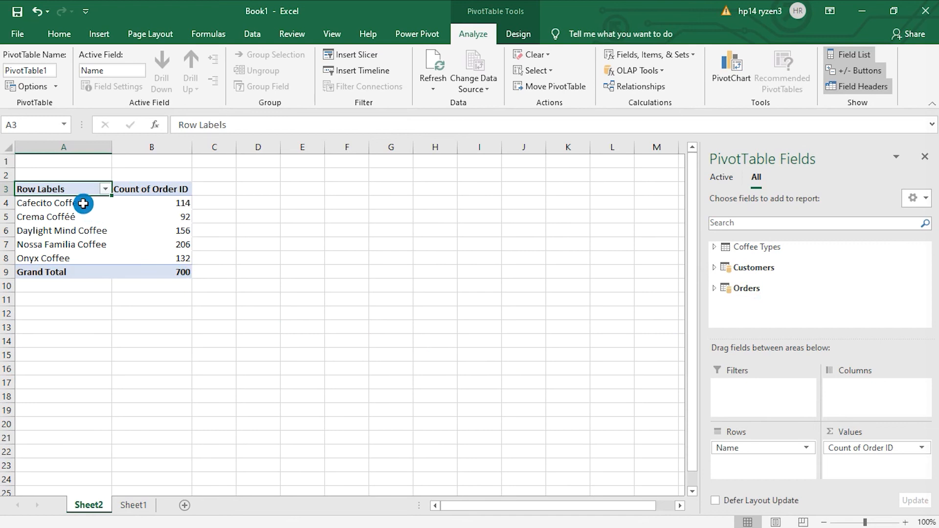
- Add the Total Profit measure from the Customers table to the PivotTable values
{"action": "left_click_drag", "start_coordinate": [84, 204], "coordinate": [83, 259]}
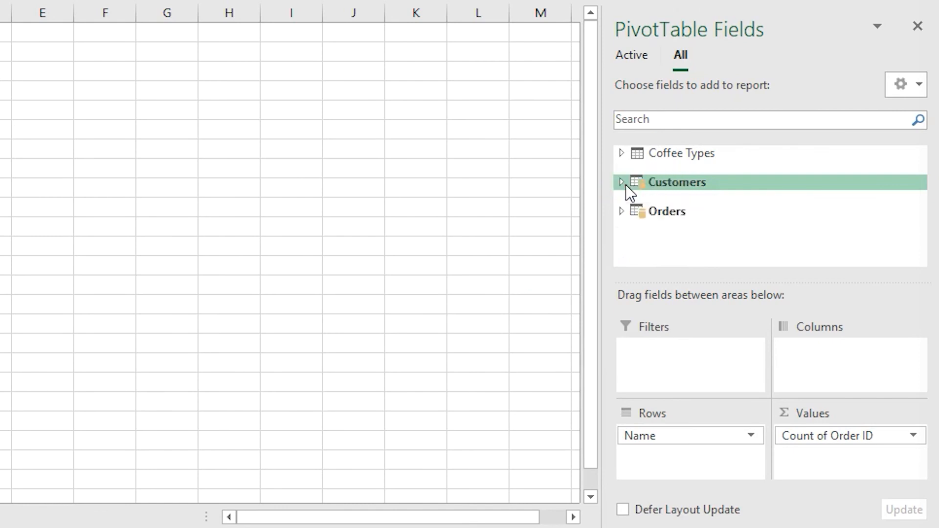
{"action": "left_click", "coordinate": [626, 184]}
{"action": "scroll", "coordinate": [695, 200], "scroll_direction": "down", "scroll_amount": 2}
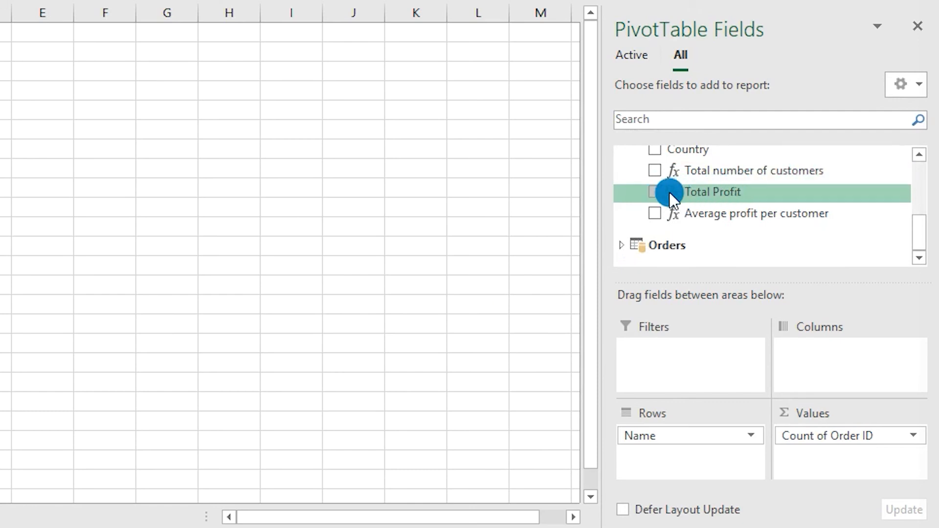
{"action": "left_click", "coordinate": [652, 193]}
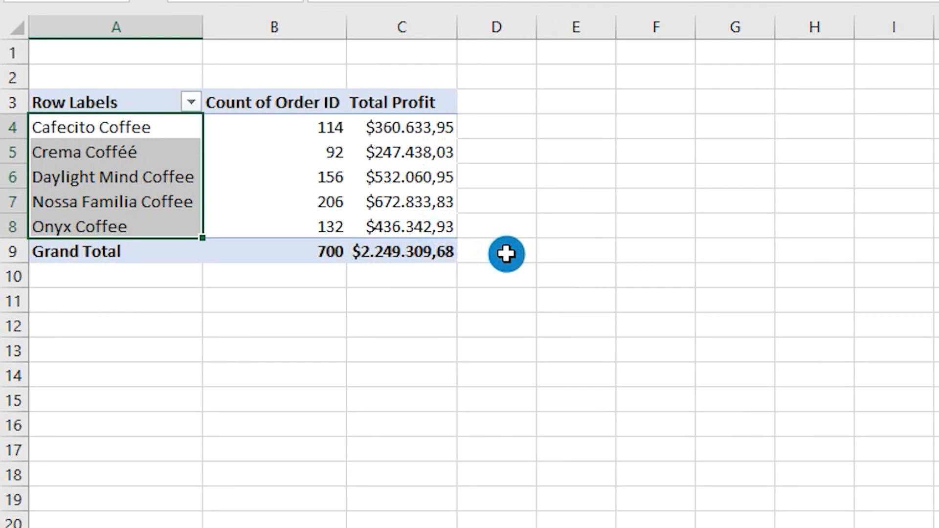
- Start a new Power Pivot KPI with Total Profit as its base field
{"action": "left_click", "coordinate": [506, 253]}
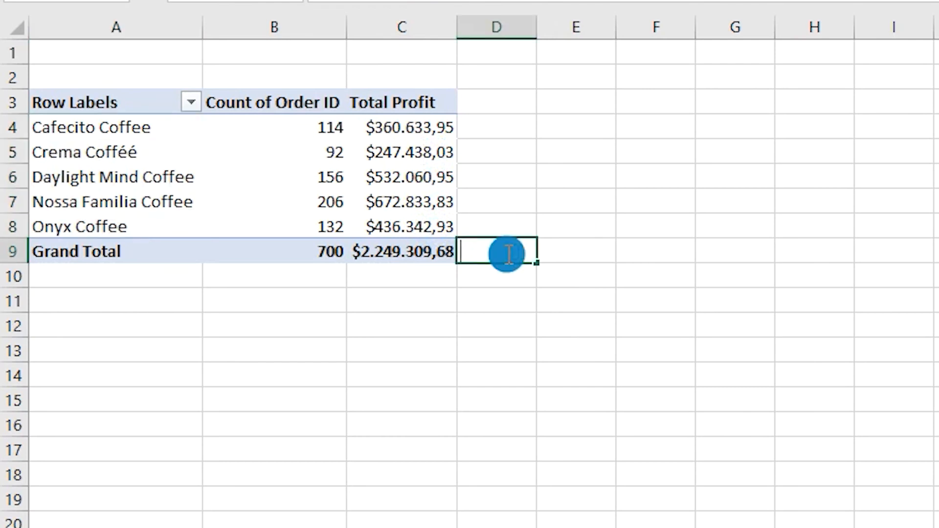
{"action": "left_click", "coordinate": [512, 197]}
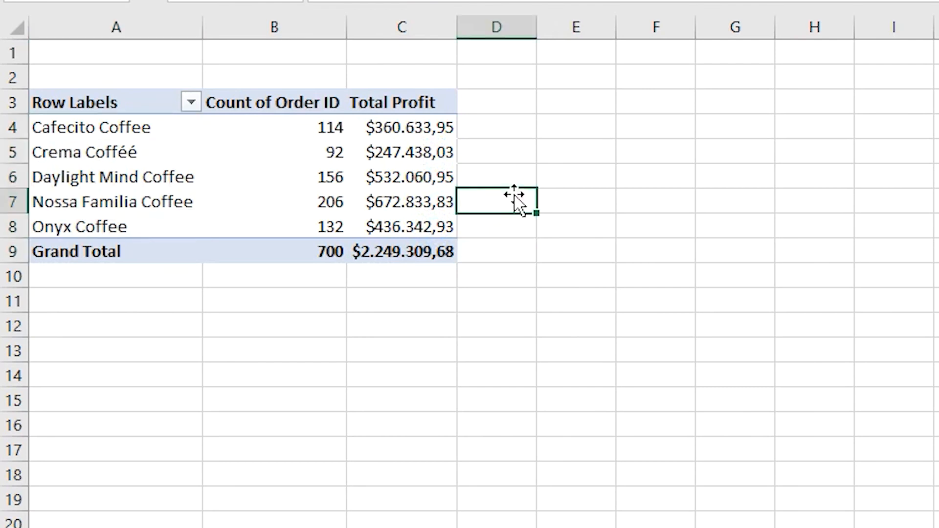
{"action": "left_click", "coordinate": [406, 157]}
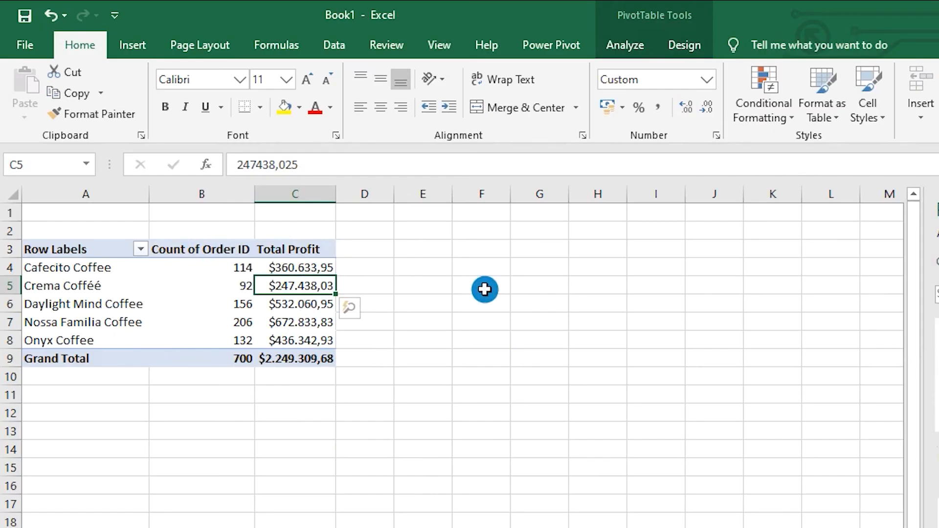
{"action": "left_click", "coordinate": [555, 44]}
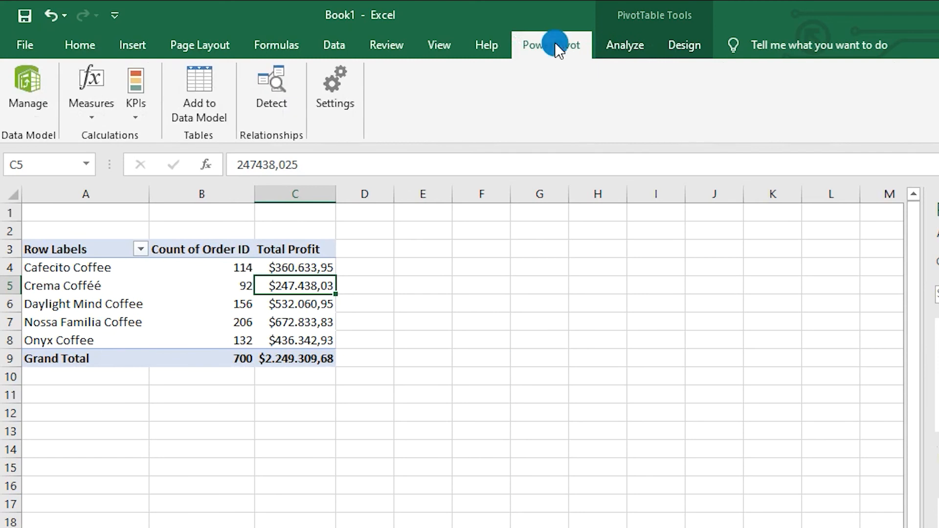
{"action": "left_click", "coordinate": [135, 96]}
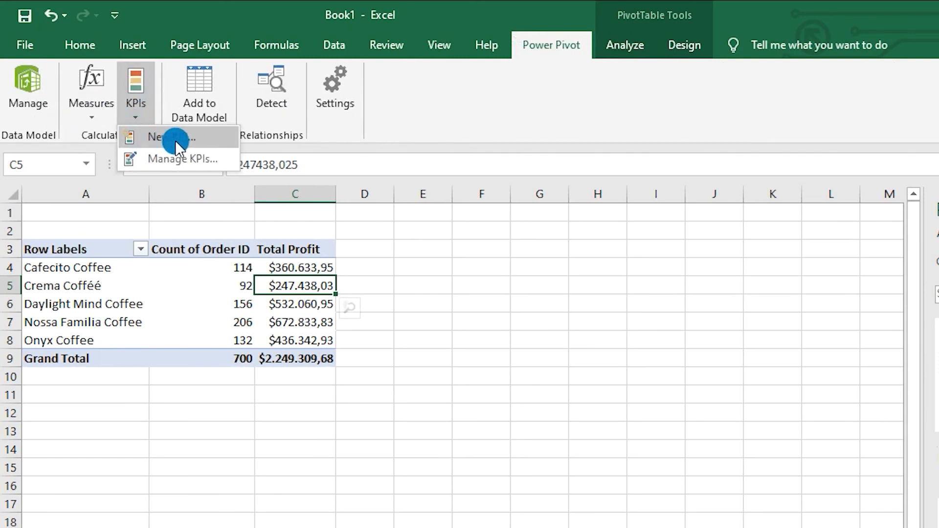
{"action": "left_click", "coordinate": [209, 139]}
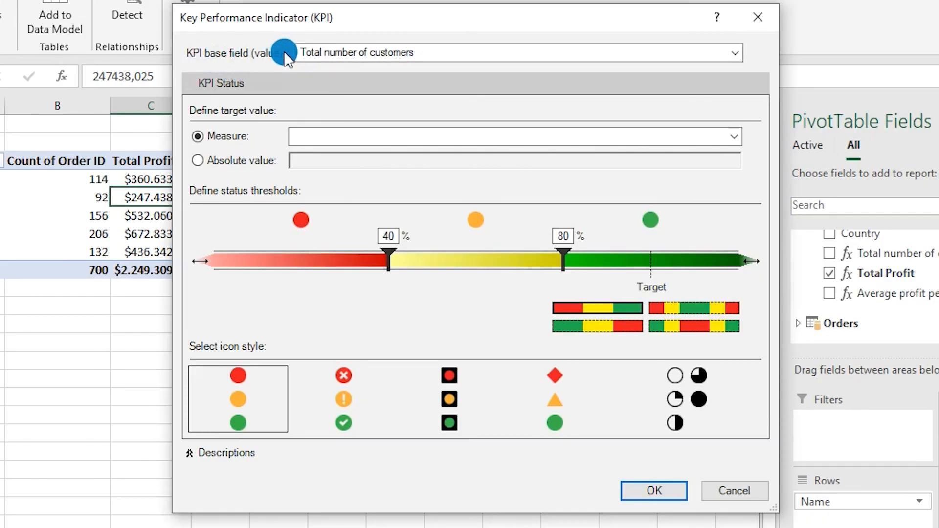
{"action": "left_click", "coordinate": [454, 54]}
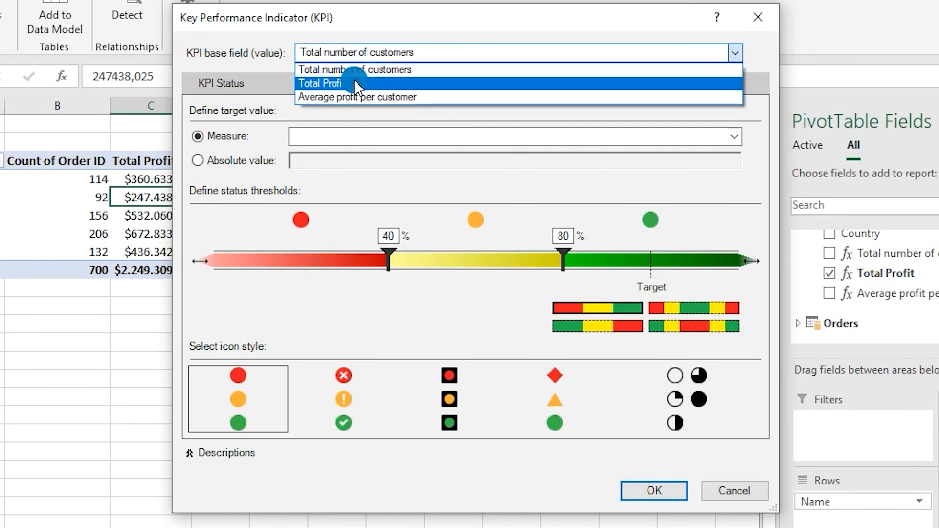
{"action": "left_click", "coordinate": [367, 83]}
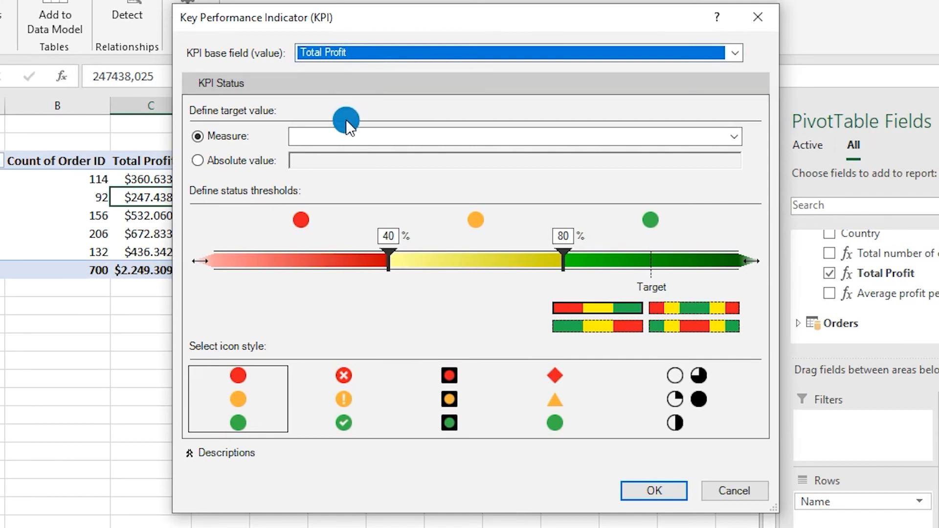
- Define the KPI target as an absolute value of 500000
{"action": "left_click", "coordinate": [359, 142]}
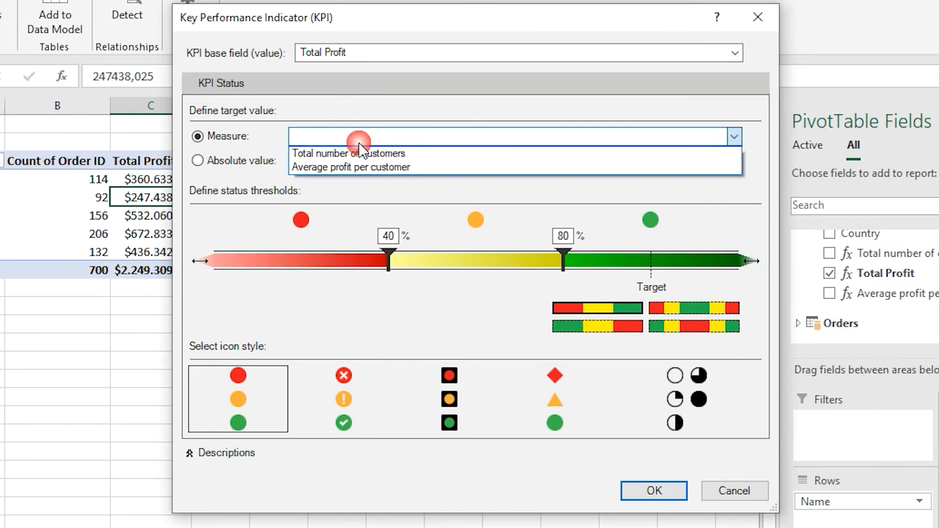
{"action": "left_click", "coordinate": [272, 157]}
{"action": "left_click", "coordinate": [255, 163]}
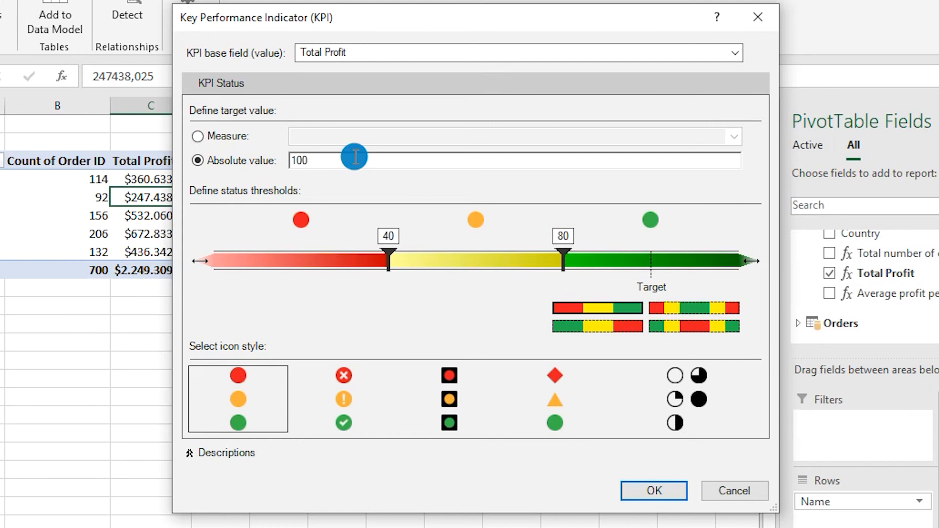
{"action": "left_click_drag", "start_coordinate": [286, 156], "coordinate": [331, 167]}
{"action": "type", "text": "500000"}
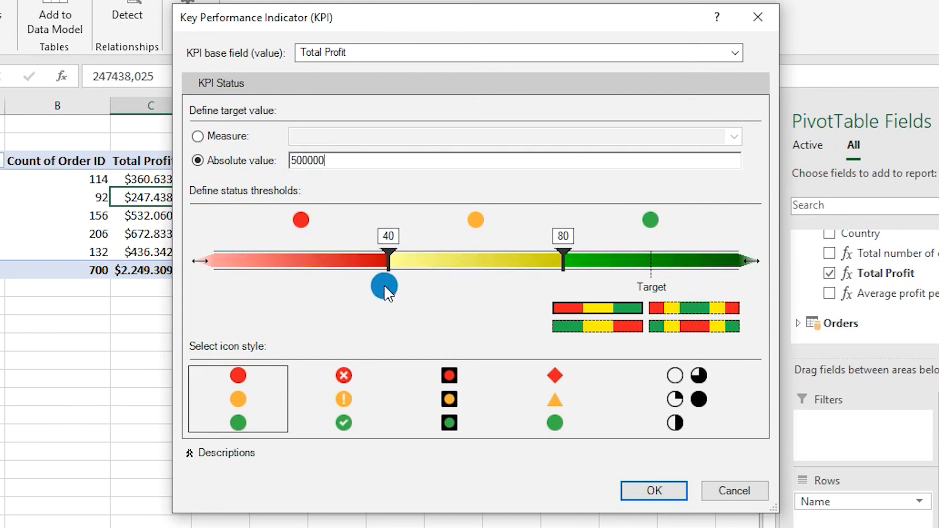
- Set the KPI status thresholds to 300000 and 500000 and create the KPI
{"action": "left_click", "coordinate": [389, 257]}
{"action": "left_click_drag", "start_coordinate": [390, 260], "coordinate": [481, 257]}
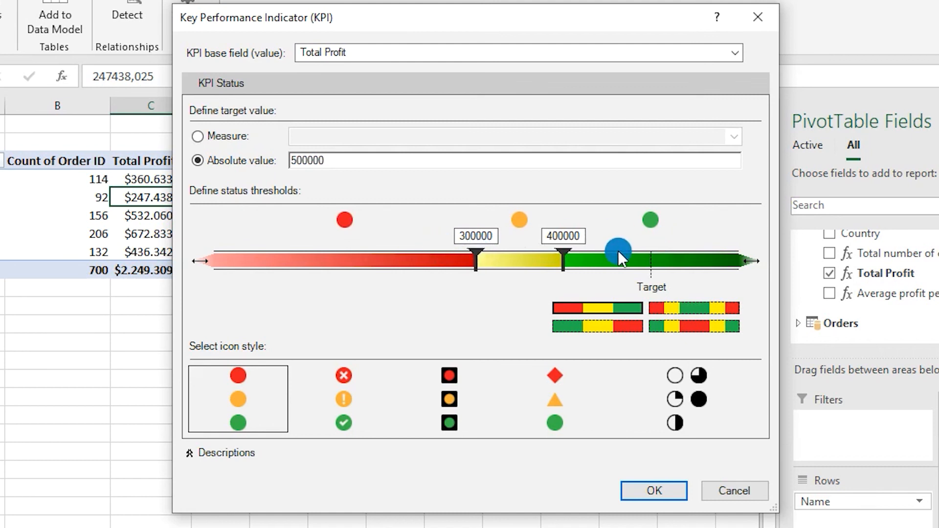
{"action": "left_click_drag", "start_coordinate": [566, 266], "coordinate": [645, 261]}
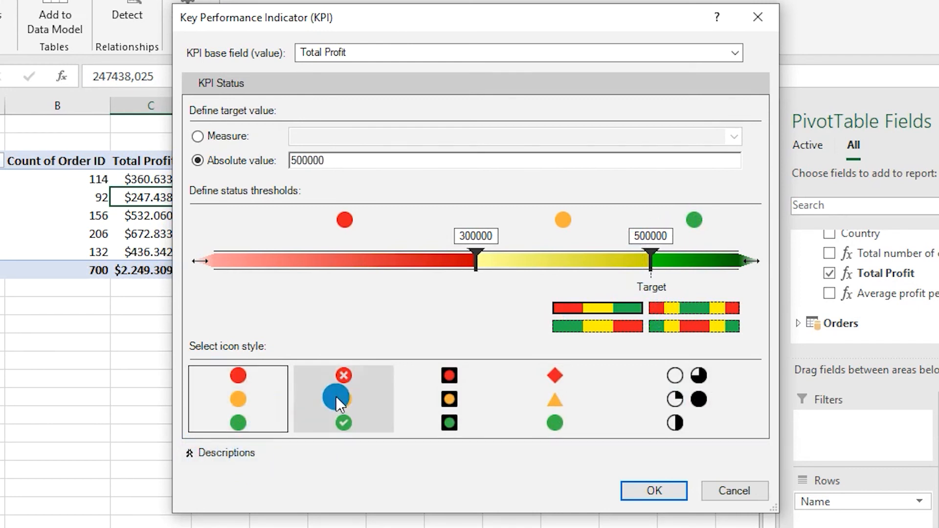
{"action": "left_click", "coordinate": [648, 487]}
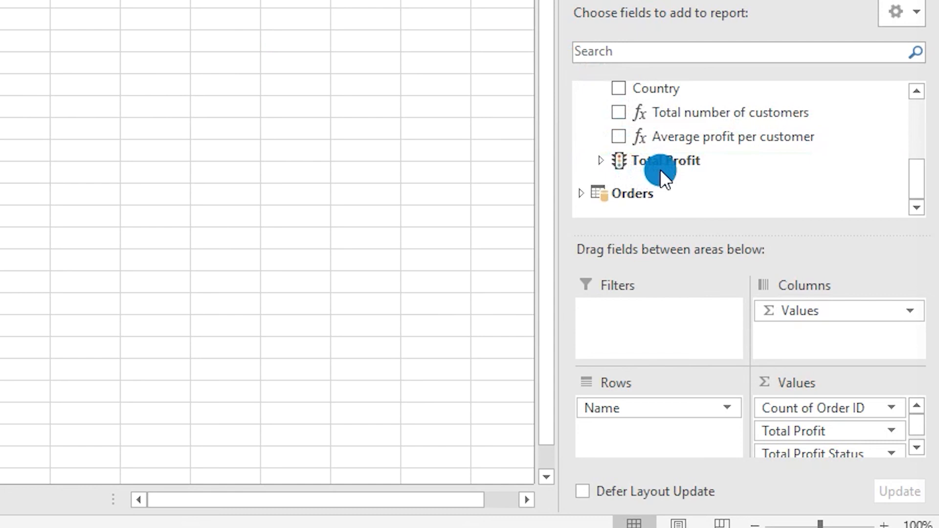
- Show the Total Profit KPI's Status and Goal in the PivotTable, with Goal after Status, and select the Crema Cofféé row
{"action": "left_click", "coordinate": [603, 162]}
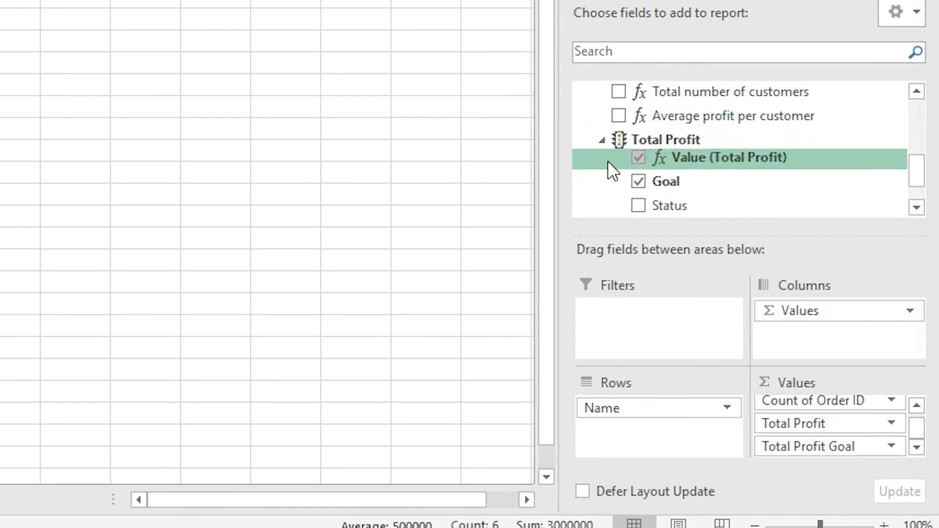
{"action": "left_click", "coordinate": [638, 134]}
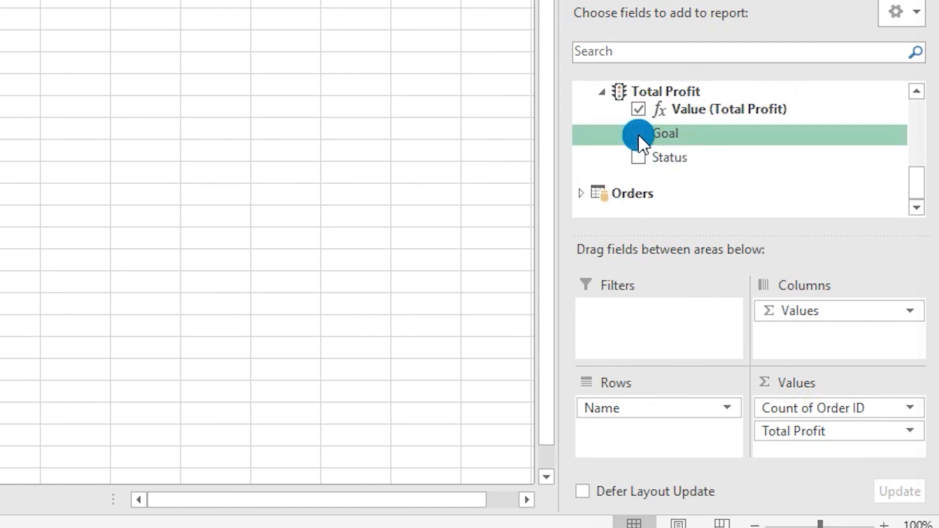
{"action": "left_click", "coordinate": [636, 161]}
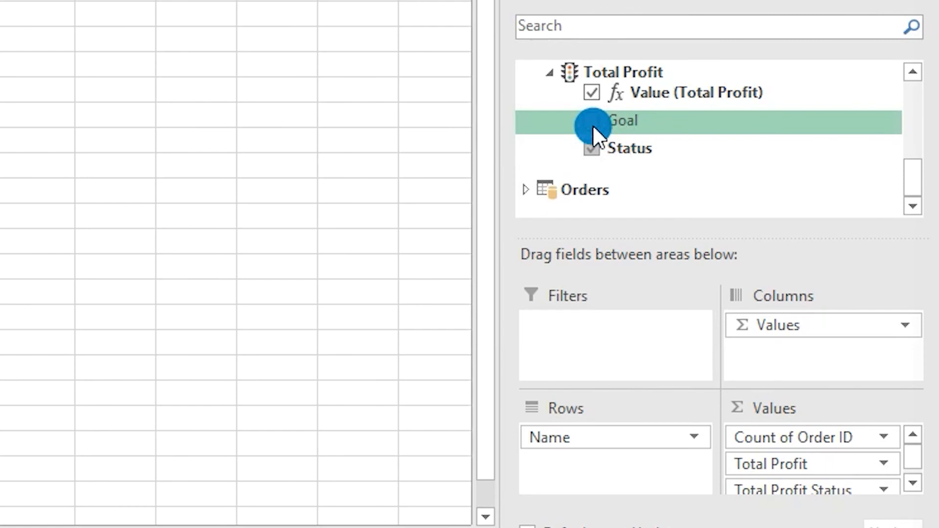
{"action": "left_click", "coordinate": [593, 125]}
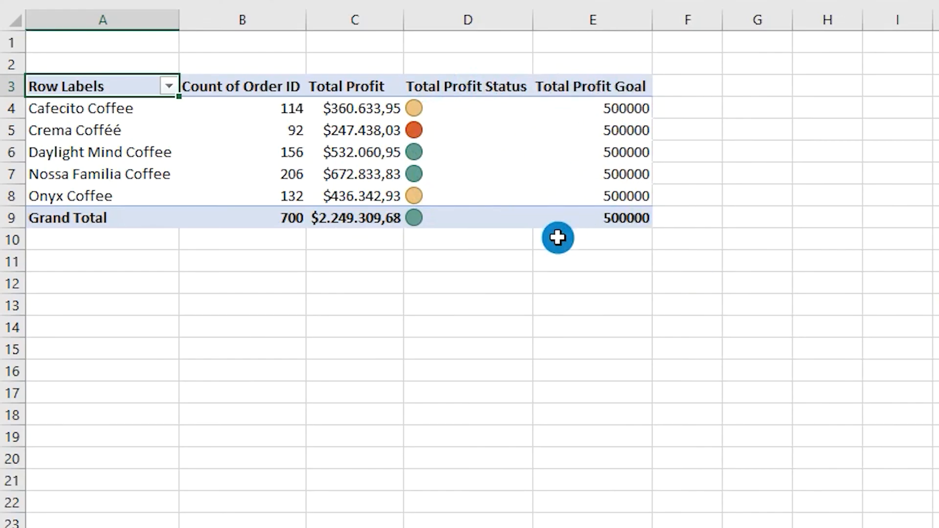
{"action": "left_click", "coordinate": [605, 128]}
{"action": "left_click", "coordinate": [22, 139]}
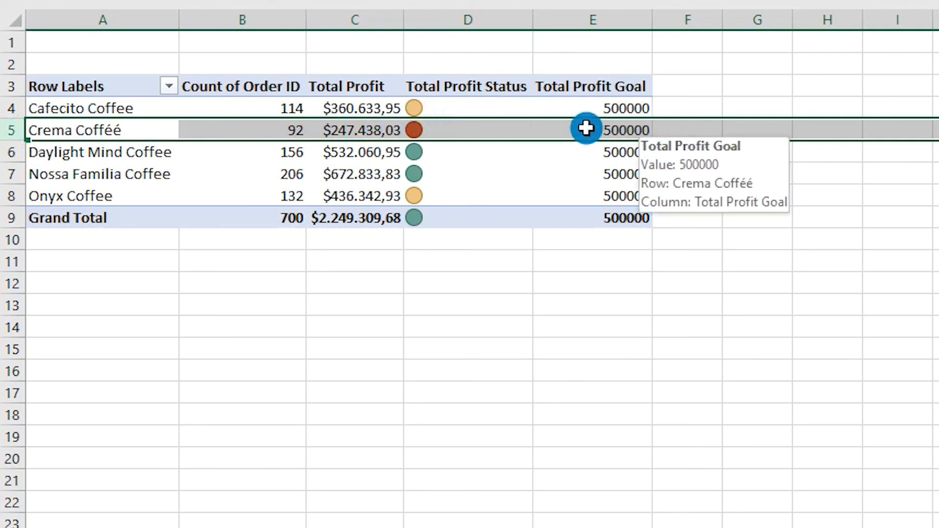
- Insert a PivotChart of the Pie type based on the customer PivotTable
{"action": "mouse_move", "coordinate": [516, 126]}
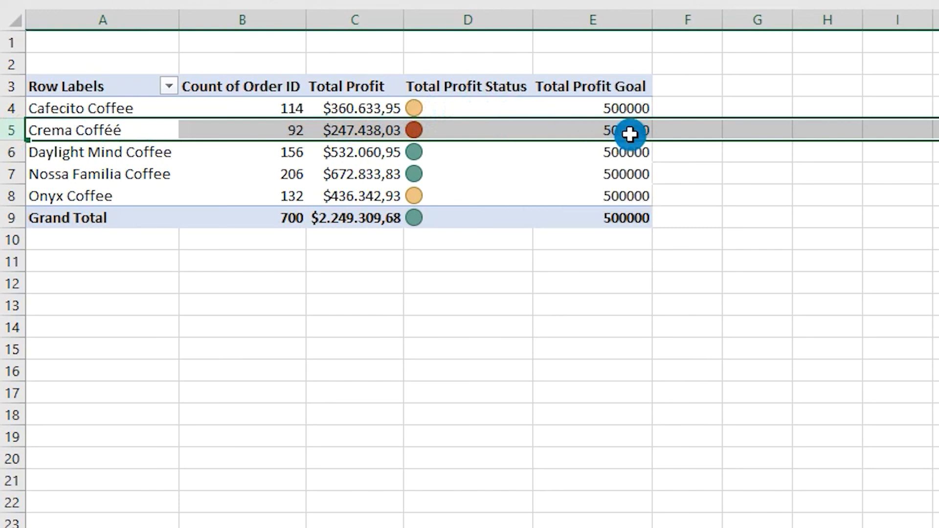
{"action": "mouse_move", "coordinate": [644, 134]}
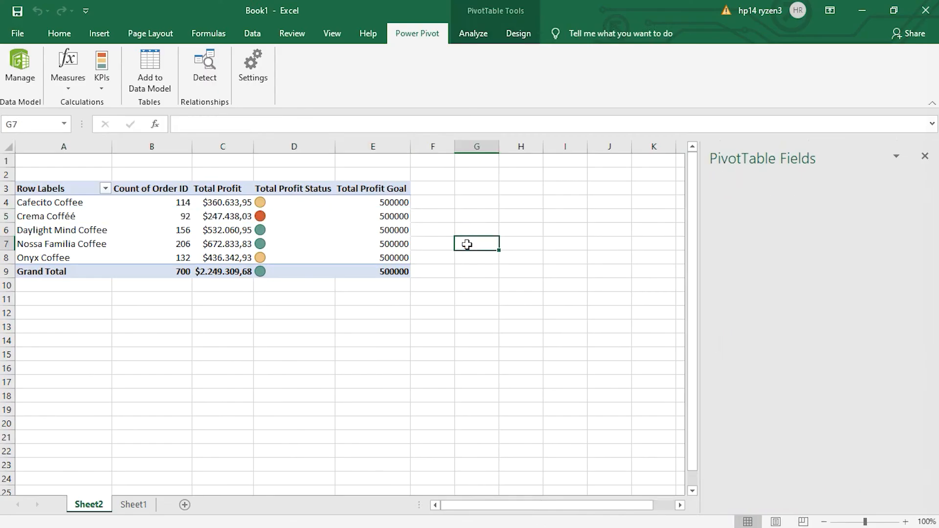
{"action": "left_click", "coordinate": [742, 174]}
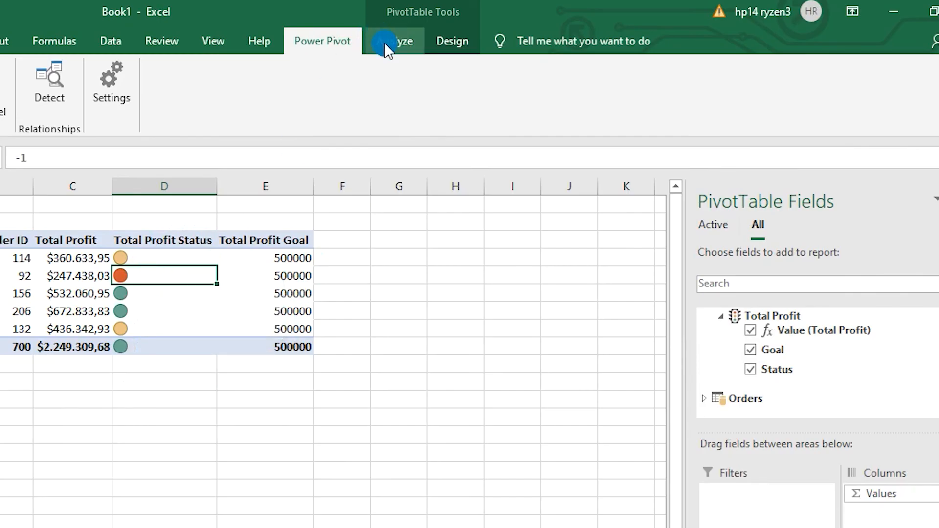
{"action": "left_click", "coordinate": [385, 42]}
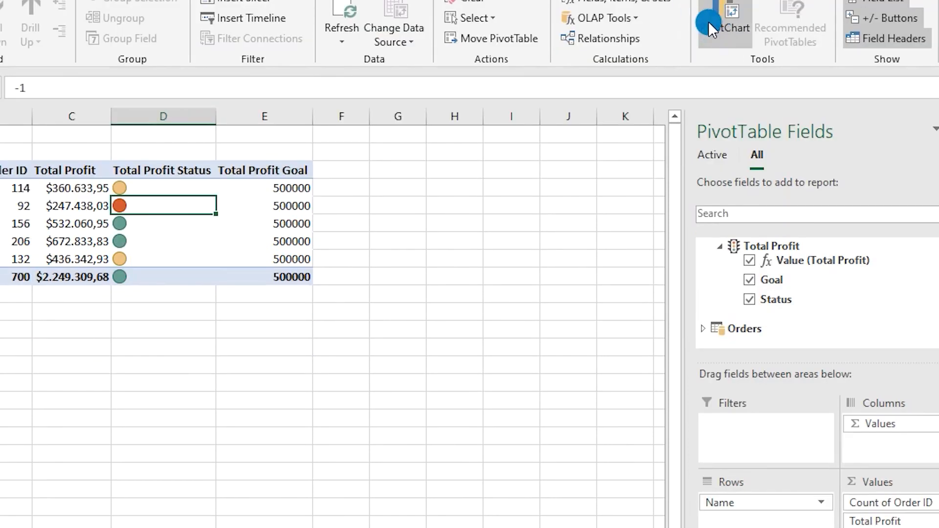
{"action": "left_click", "coordinate": [731, 38]}
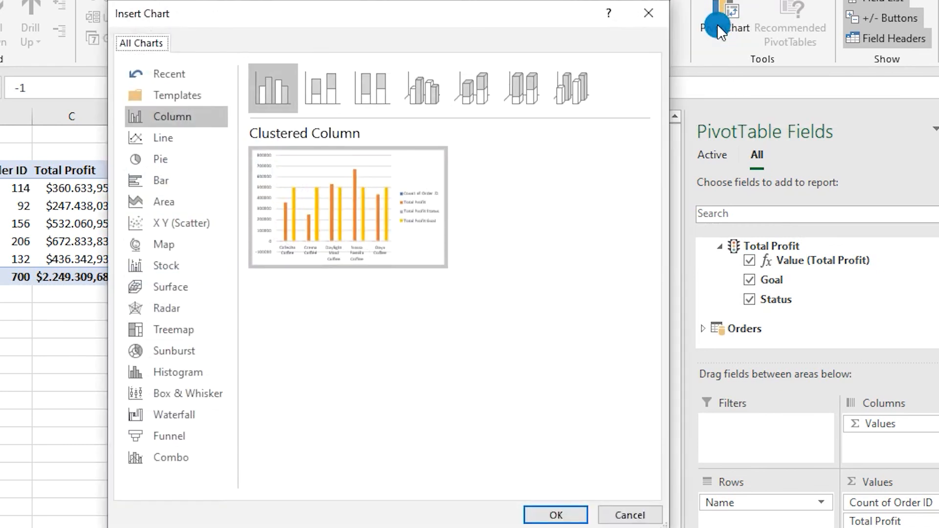
{"action": "left_click", "coordinate": [174, 164]}
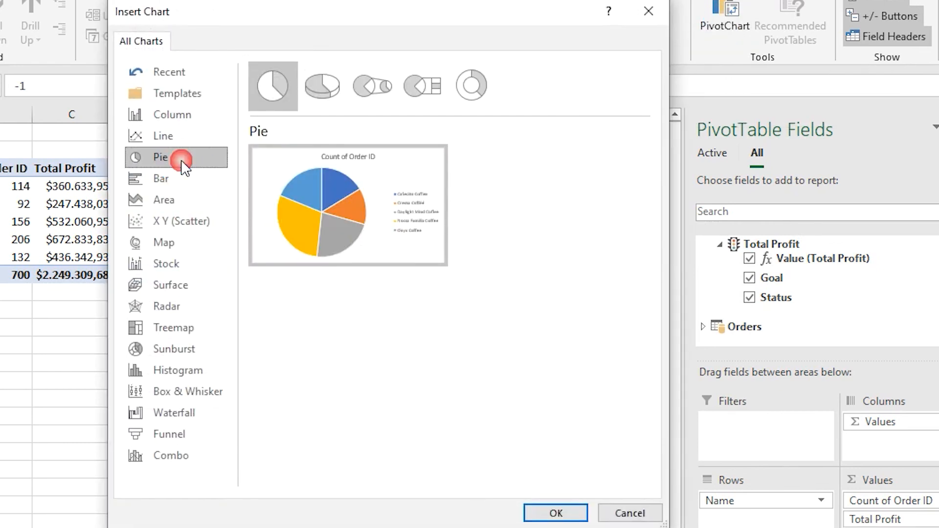
{"action": "left_click", "coordinate": [359, 275]}
{"action": "left_click", "coordinate": [556, 512]}
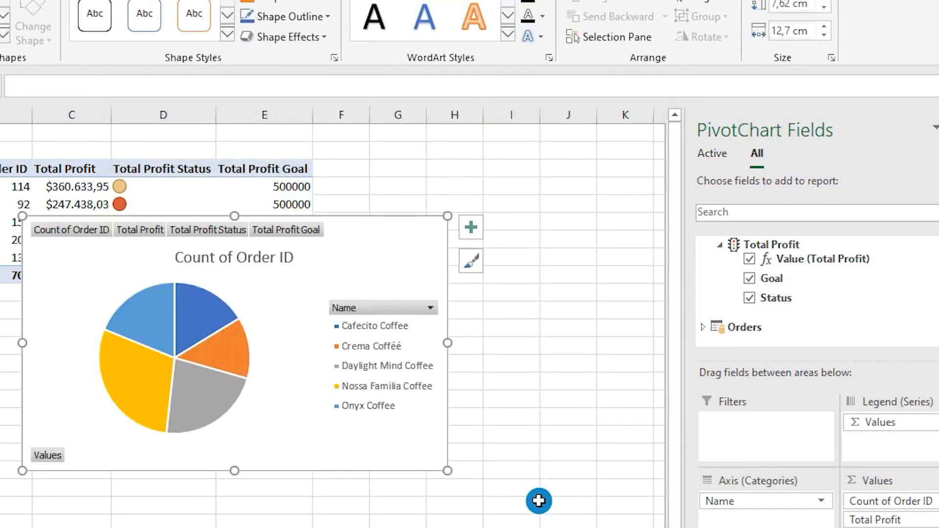
- Remove Count of Order ID from the PivotChart's values and move the pie chart beside the PivotTable
{"action": "left_click_drag", "start_coordinate": [876, 501], "coordinate": [364, 336]}
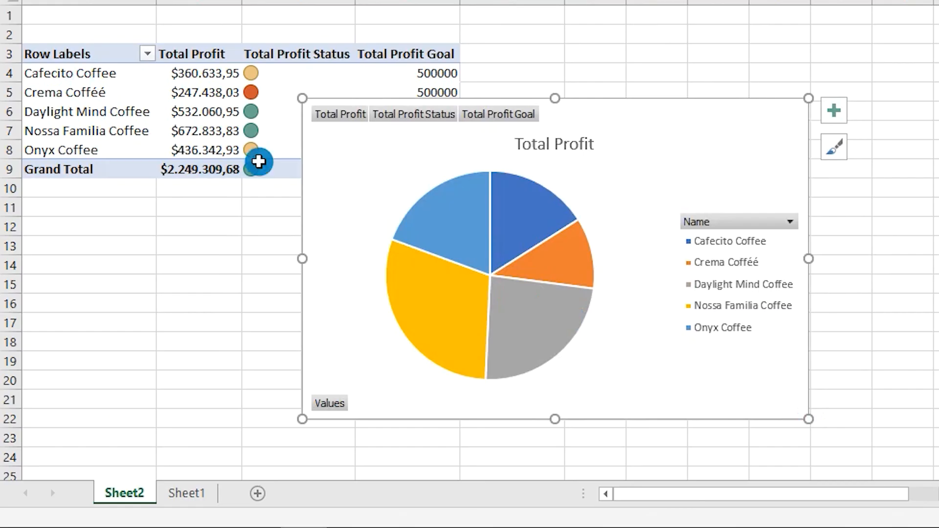
{"action": "mouse_move", "coordinate": [508, 197]}
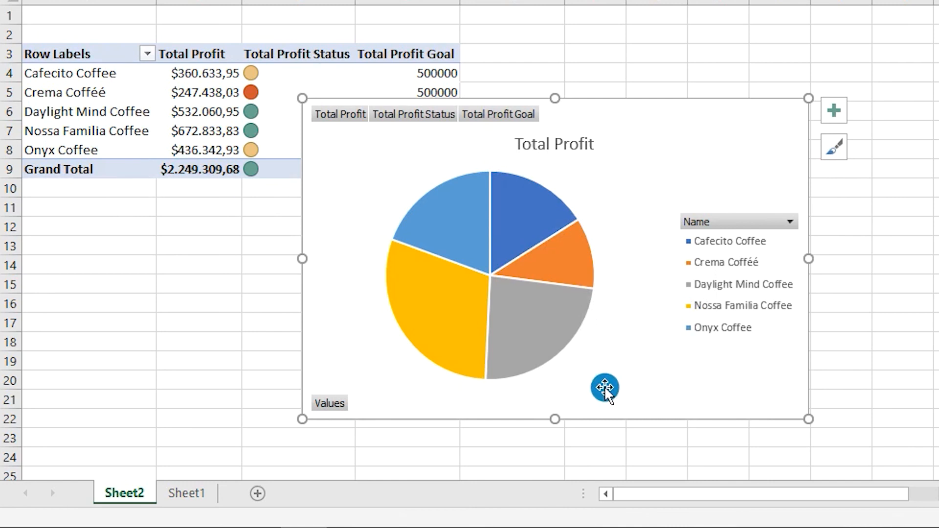
{"action": "mouse_move", "coordinate": [448, 280]}
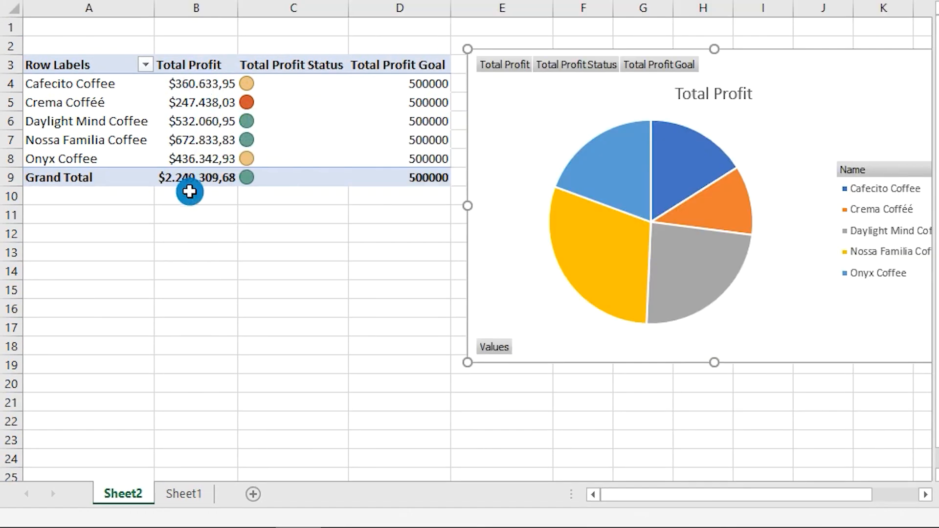
- Sort the PivotTable's customers by Total Profit from largest to smallest
{"action": "left_click", "coordinate": [201, 86]}
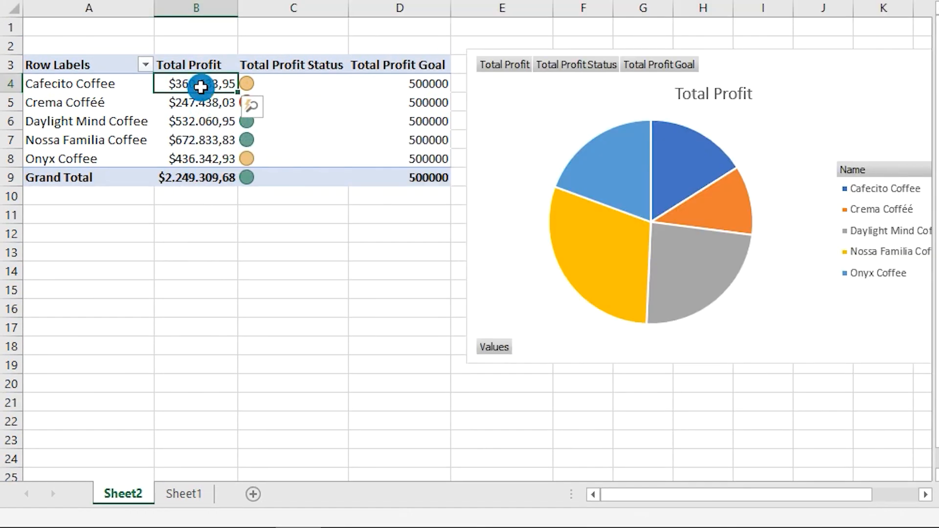
{"action": "right_click", "coordinate": [197, 85]}
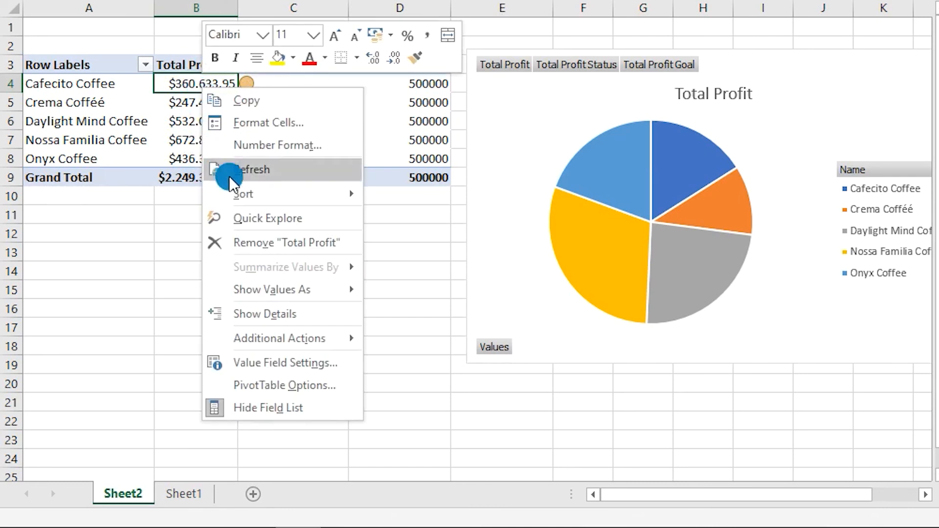
{"action": "mouse_move", "coordinate": [255, 196]}
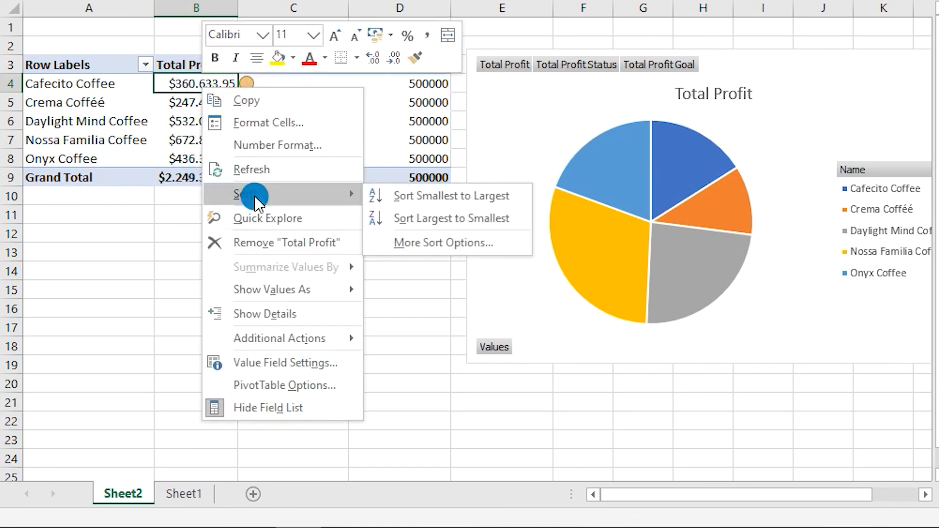
{"action": "left_click", "coordinate": [421, 219]}
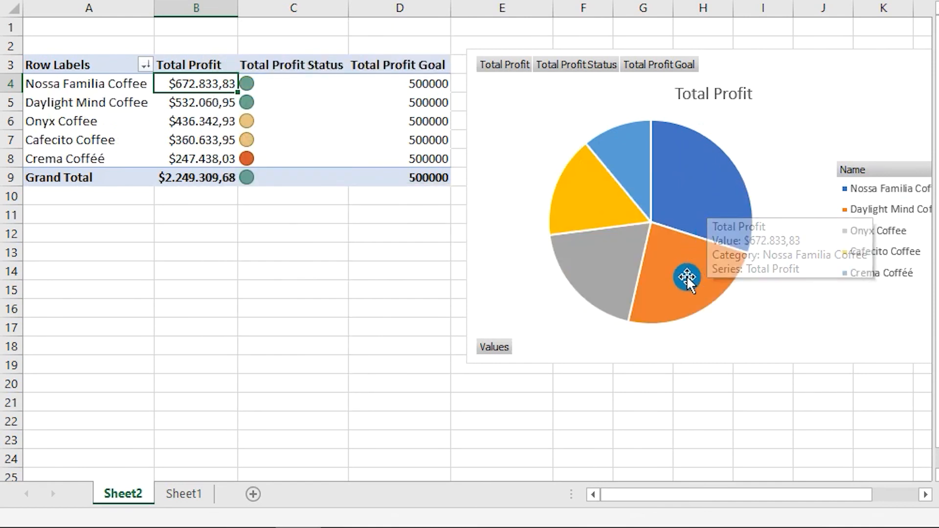
{"action": "mouse_move", "coordinate": [620, 162]}
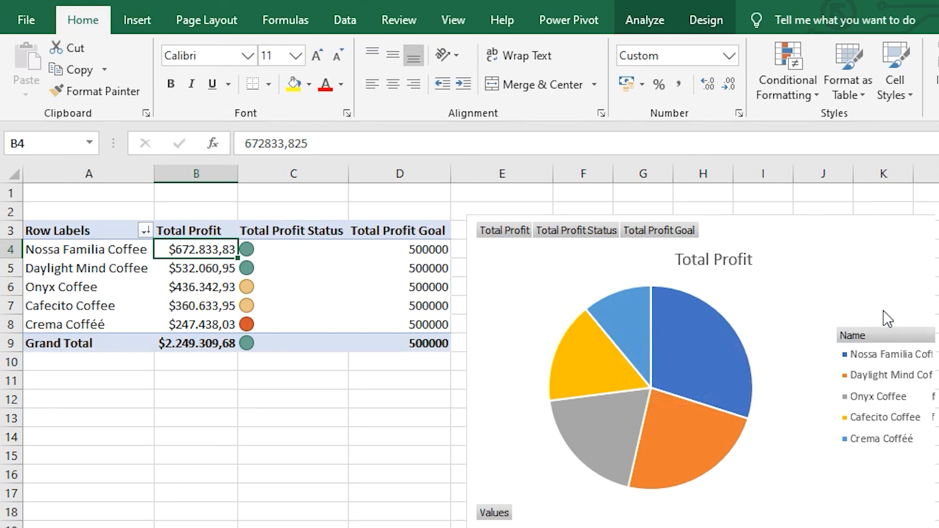
- Insert a slicer for Coffee Type from the Coffee Types table and place it just below the PivotTable
{"action": "left_click", "coordinate": [915, 311]}
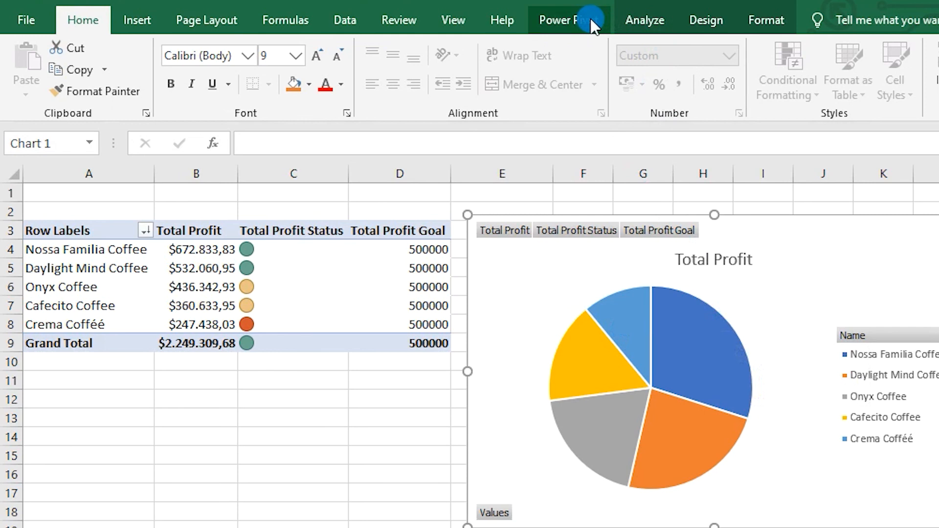
{"action": "left_click", "coordinate": [642, 18]}
{"action": "left_click", "coordinate": [407, 65]}
{"action": "left_click_drag", "start_coordinate": [644, 178], "coordinate": [353, 233]}
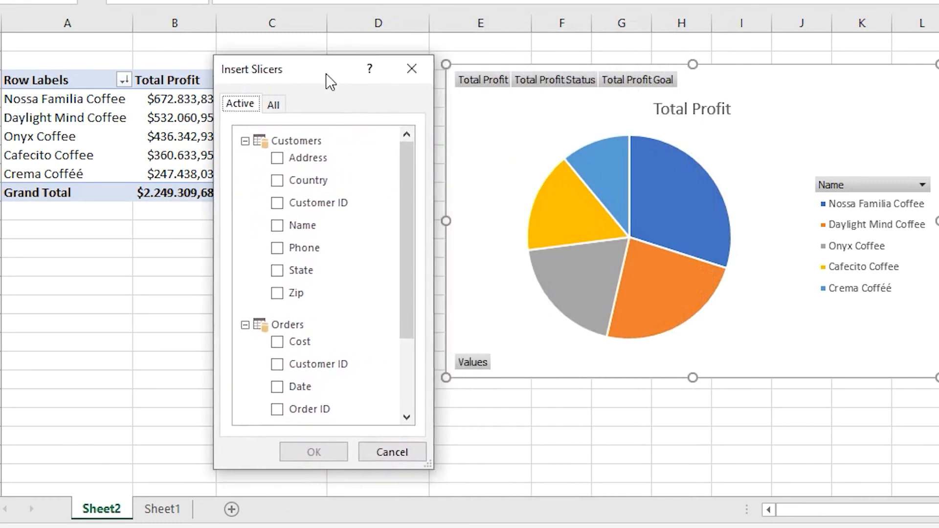
{"action": "left_click_drag", "start_coordinate": [331, 83], "coordinate": [327, 85]}
{"action": "mouse_move", "coordinate": [409, 178]}
{"action": "left_mouse_down"}
{"action": "mouse_move", "coordinate": [399, 269]}
{"action": "mouse_move", "coordinate": [401, 169]}
{"action": "left_mouse_up"}
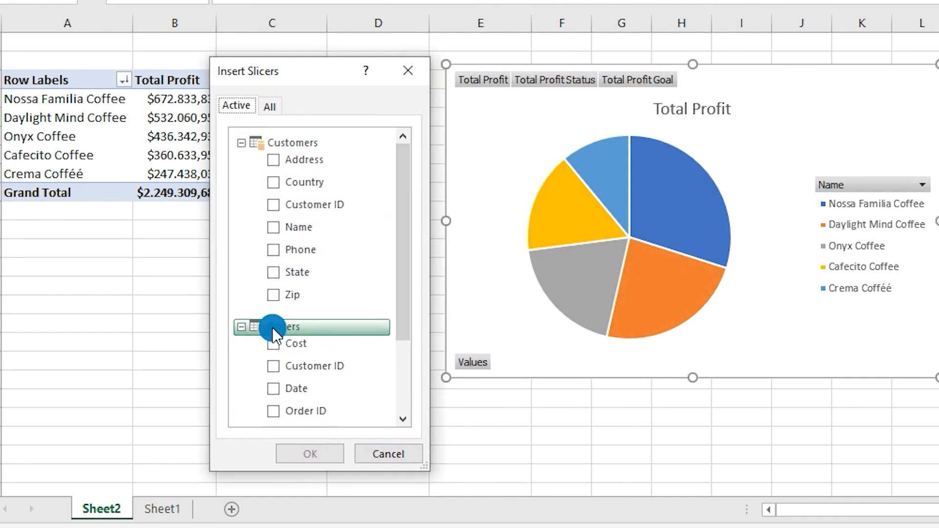
{"action": "left_click", "coordinate": [268, 107]}
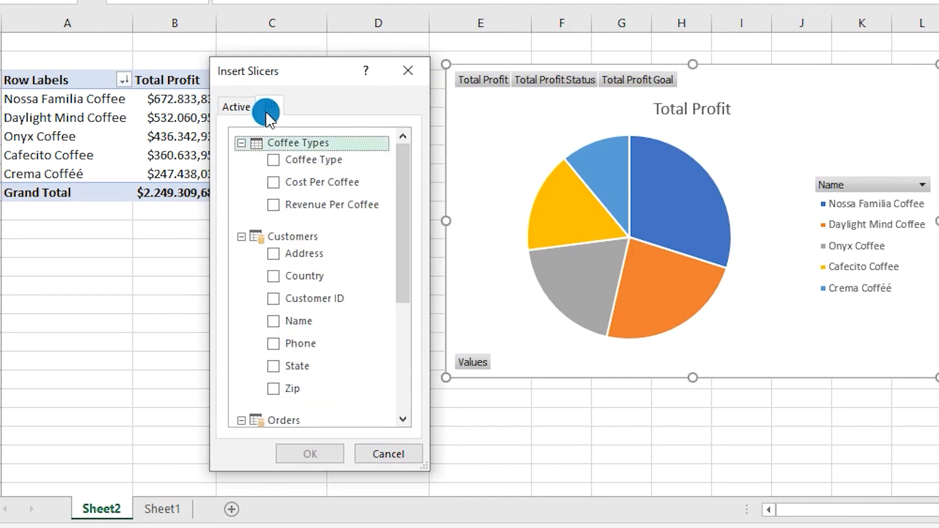
{"action": "left_click", "coordinate": [272, 149]}
{"action": "left_click", "coordinate": [272, 158]}
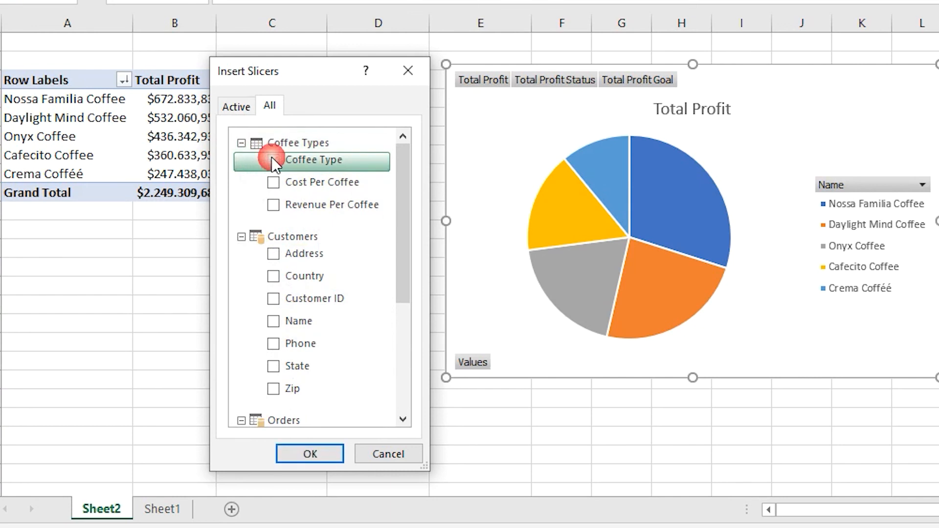
{"action": "left_click", "coordinate": [291, 452]}
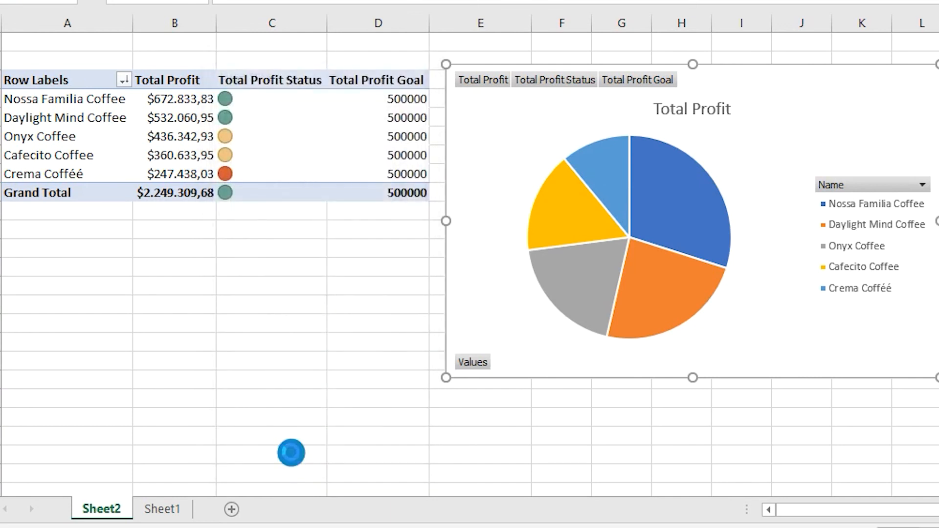
{"action": "left_click_drag", "start_coordinate": [600, 165], "coordinate": [309, 231]}
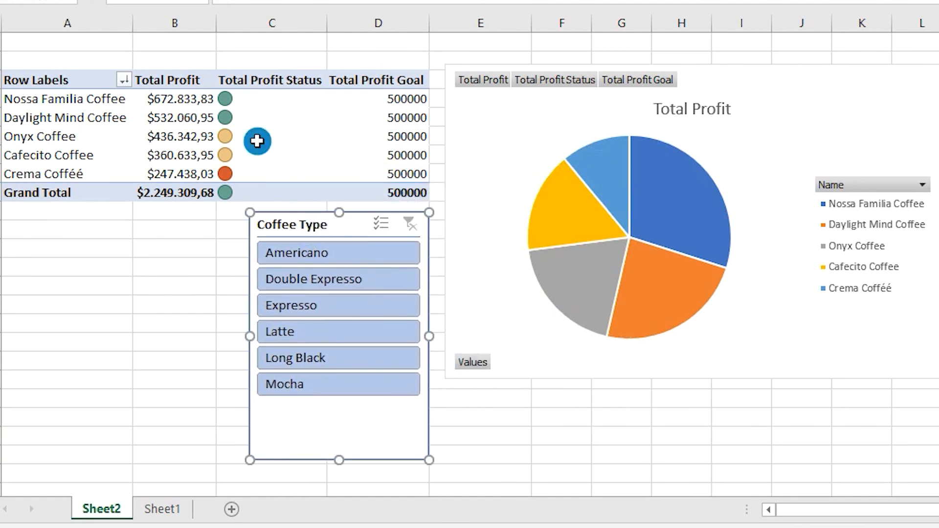
- Filter the PivotTable and chart by each coffee type in turn, from Americano through Double Expresso, Expresso, Latte and Long Black to Mocha
{"action": "mouse_move", "coordinate": [196, 124]}
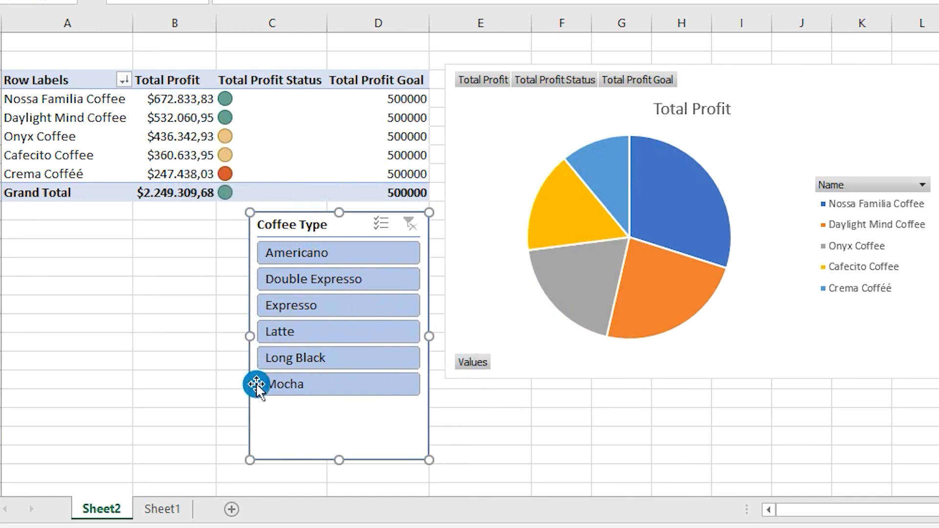
{"action": "left_click", "coordinate": [306, 257]}
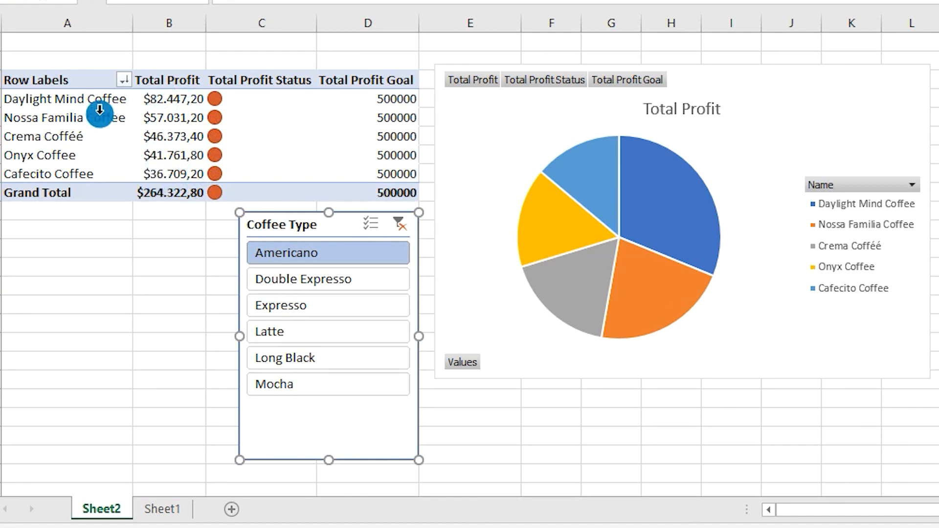
{"action": "left_click", "coordinate": [270, 280]}
{"action": "left_click", "coordinate": [272, 312]}
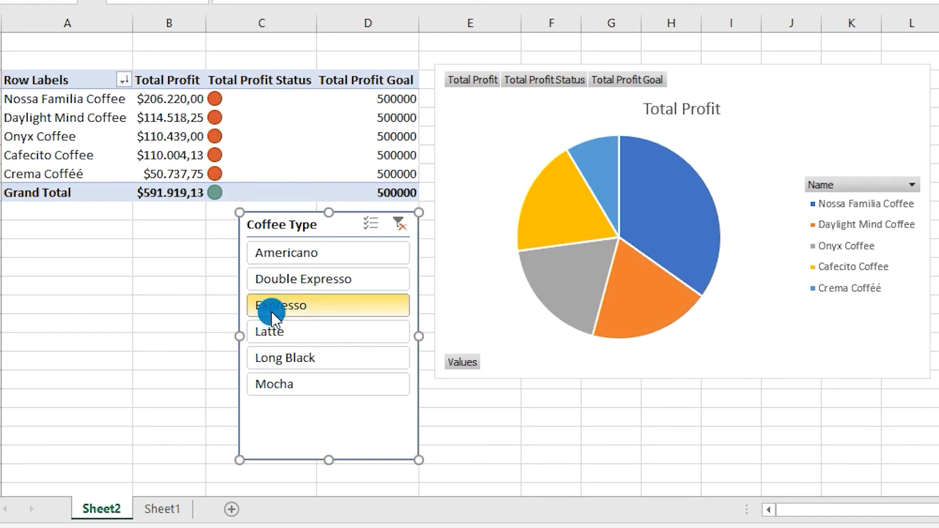
{"action": "left_click", "coordinate": [279, 332]}
{"action": "left_click", "coordinate": [276, 359]}
{"action": "left_click", "coordinate": [278, 384]}
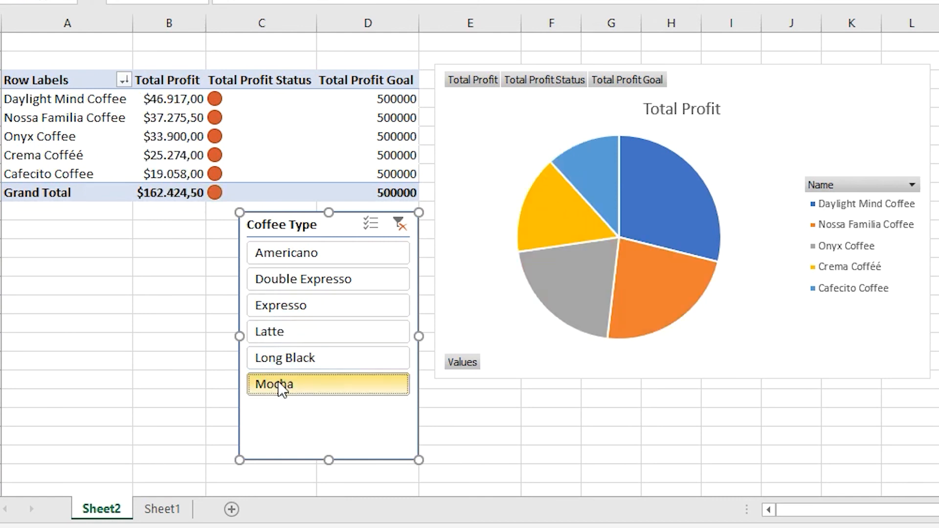